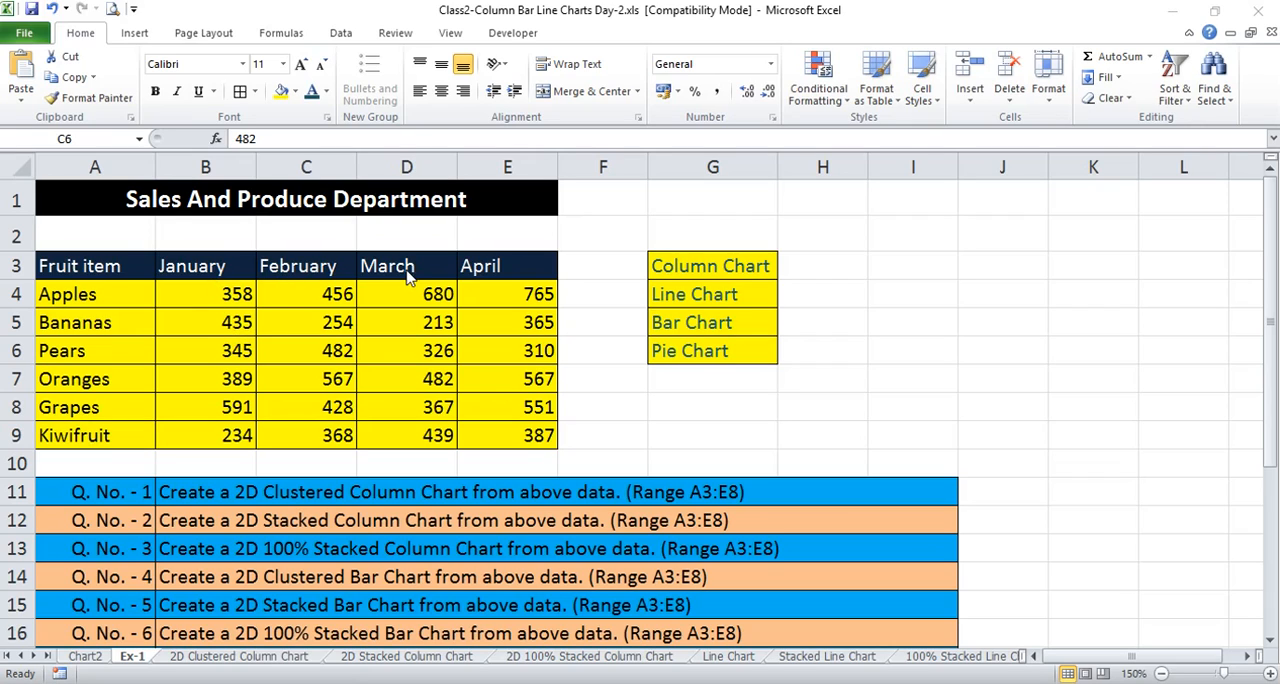
{"action": "left_click", "coordinate": [221, 311]}
{"action": "left_click", "coordinate": [206, 298]}
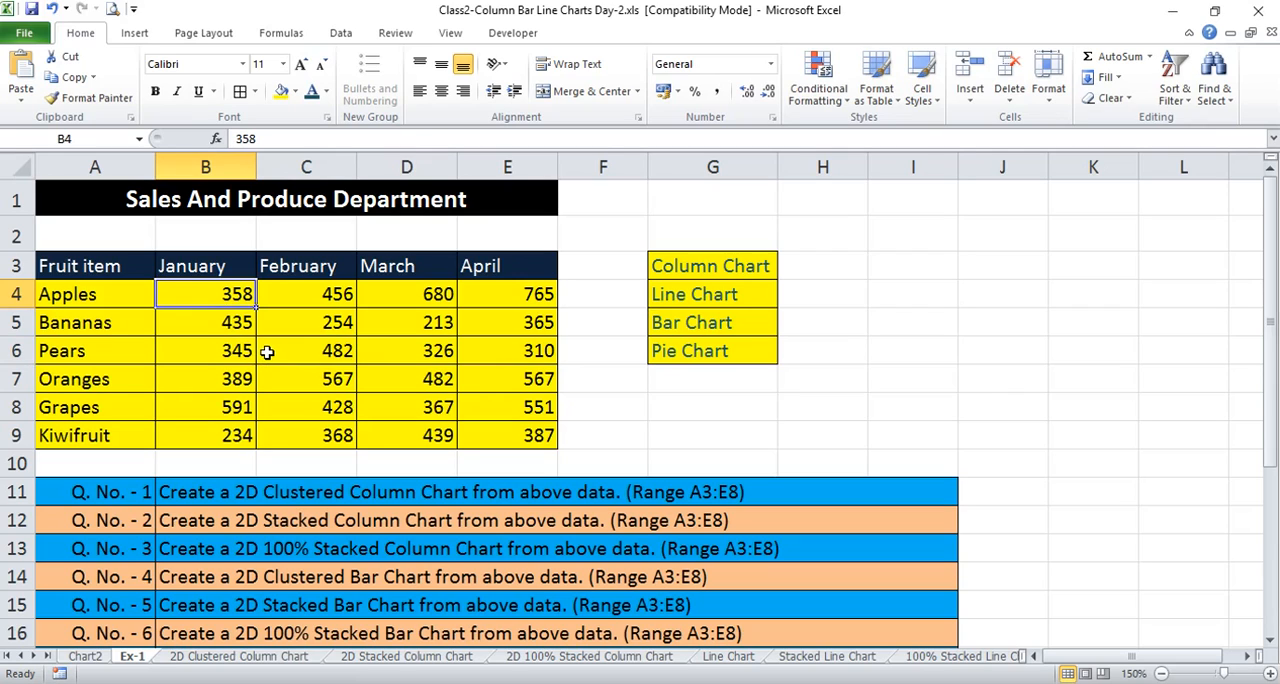
{"action": "left_click_drag", "start_coordinate": [104, 266], "coordinate": [506, 265]}
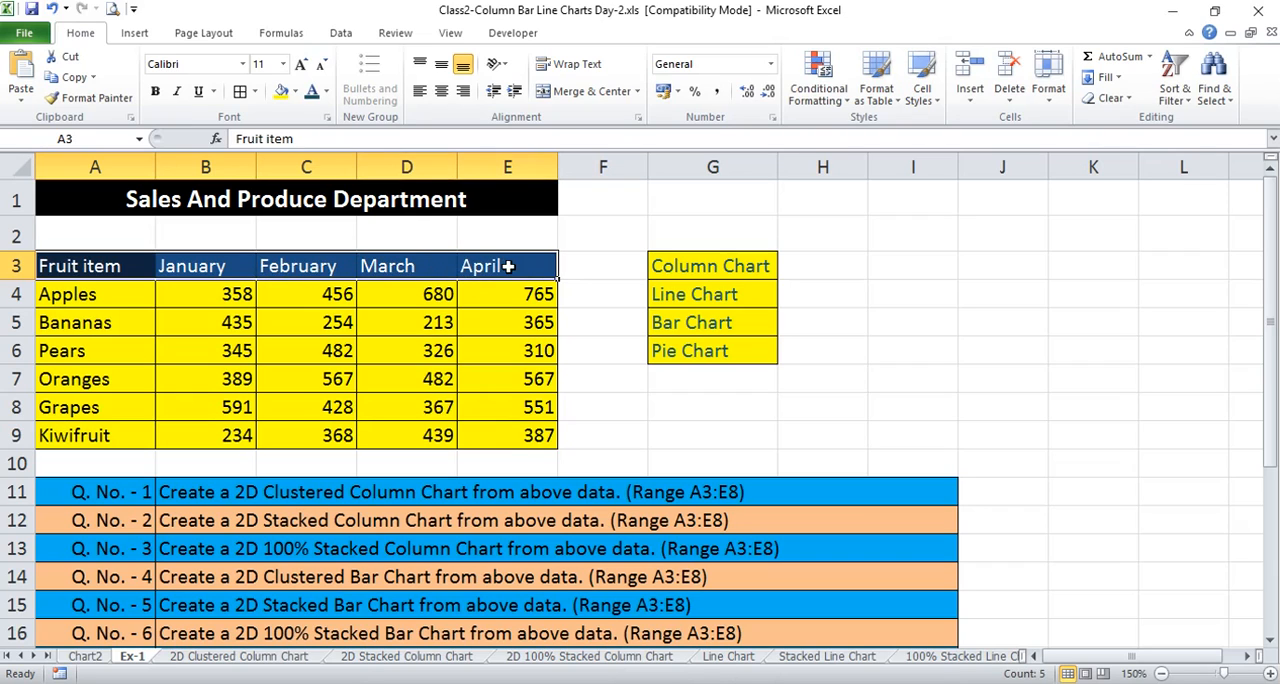
{"action": "left_click_drag", "start_coordinate": [104, 293], "coordinate": [105, 430]}
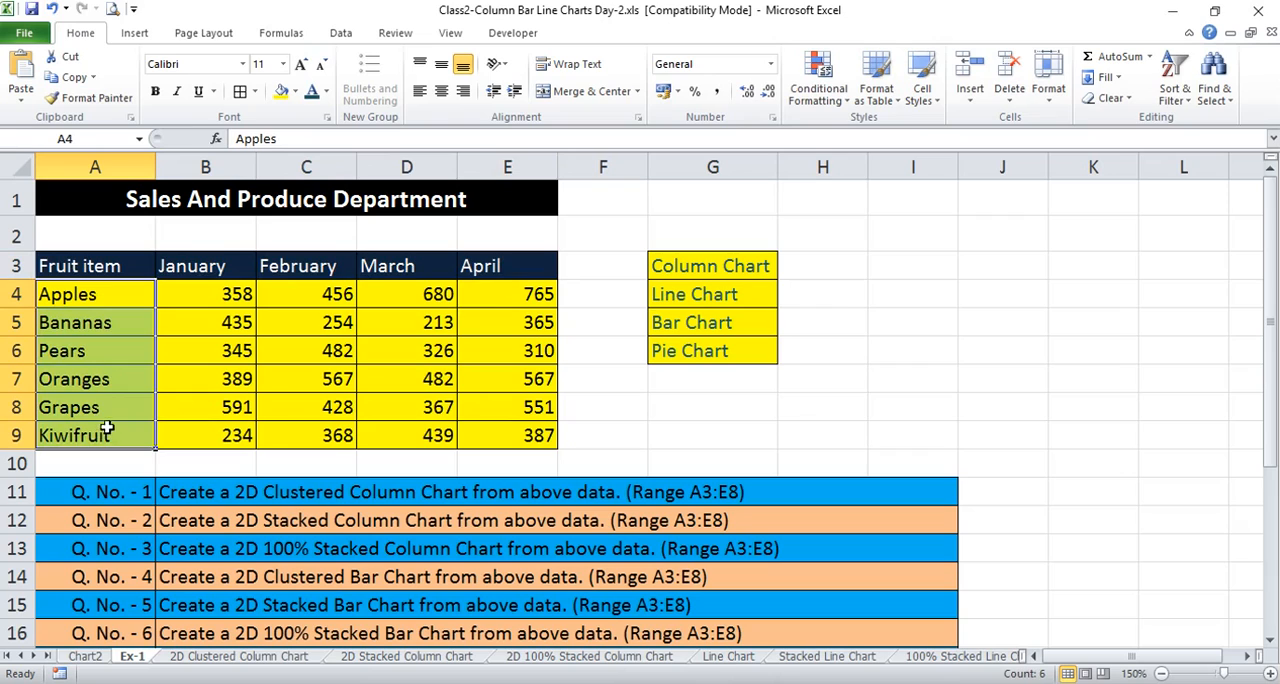
{"action": "left_click", "coordinate": [234, 321]}
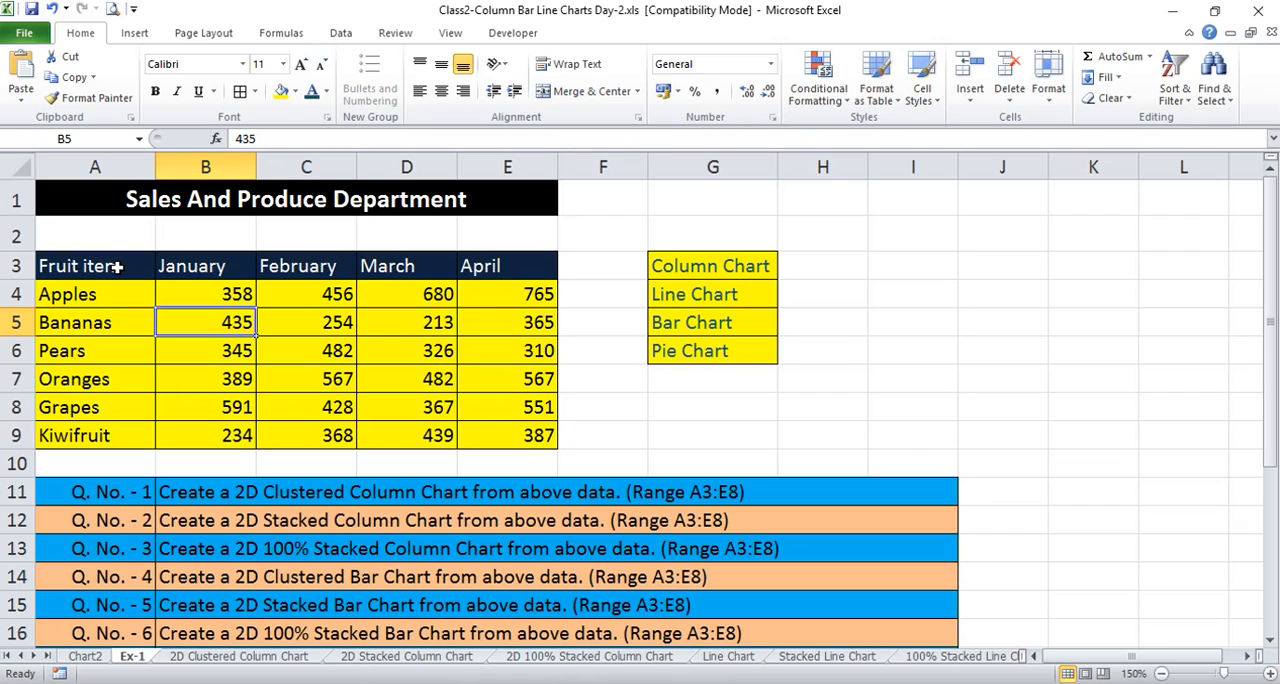
Insert a 2-D clustered column chart from the fruit sales table in range A3:E9
{"action": "left_click_drag", "start_coordinate": [103, 268], "coordinate": [548, 438]}
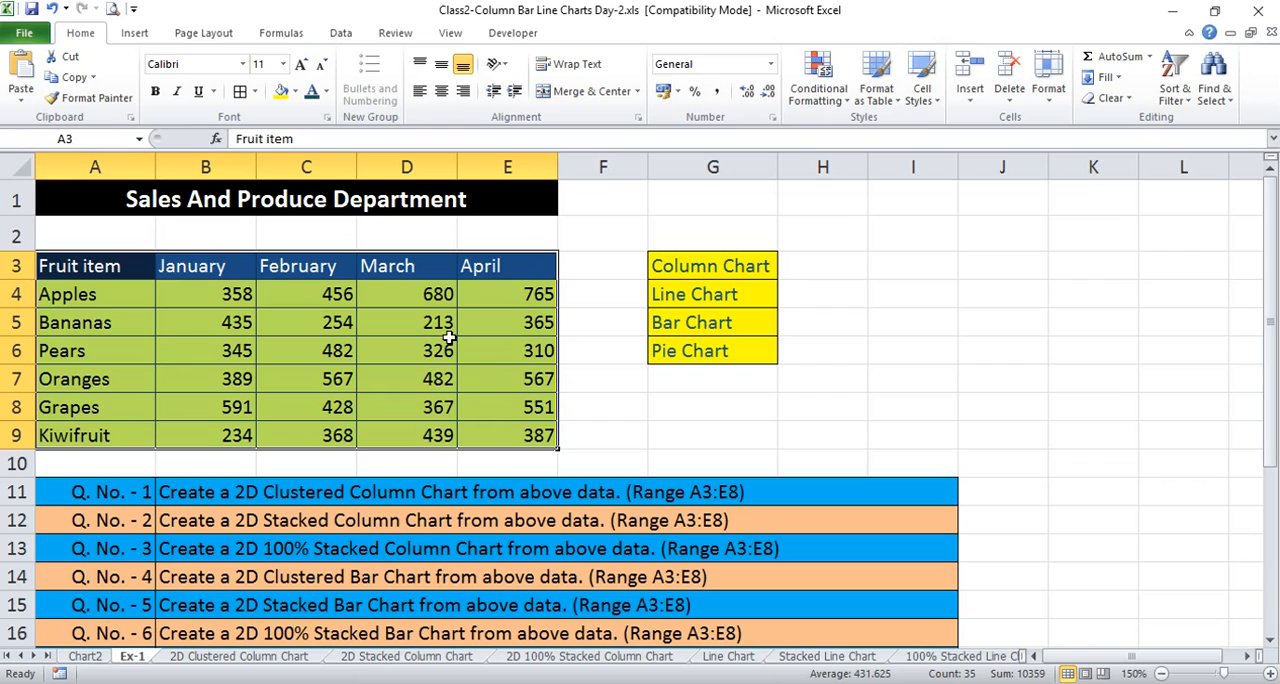
{"action": "left_click", "coordinate": [133, 34]}
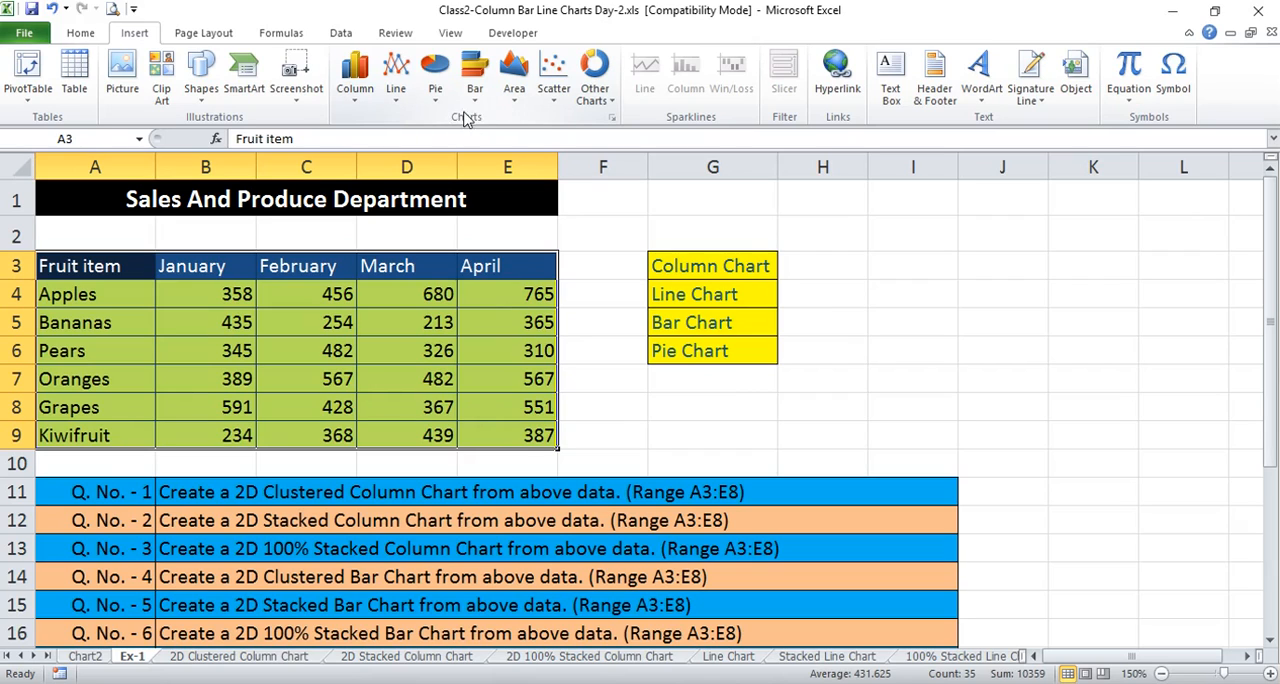
{"action": "left_click", "coordinate": [356, 80]}
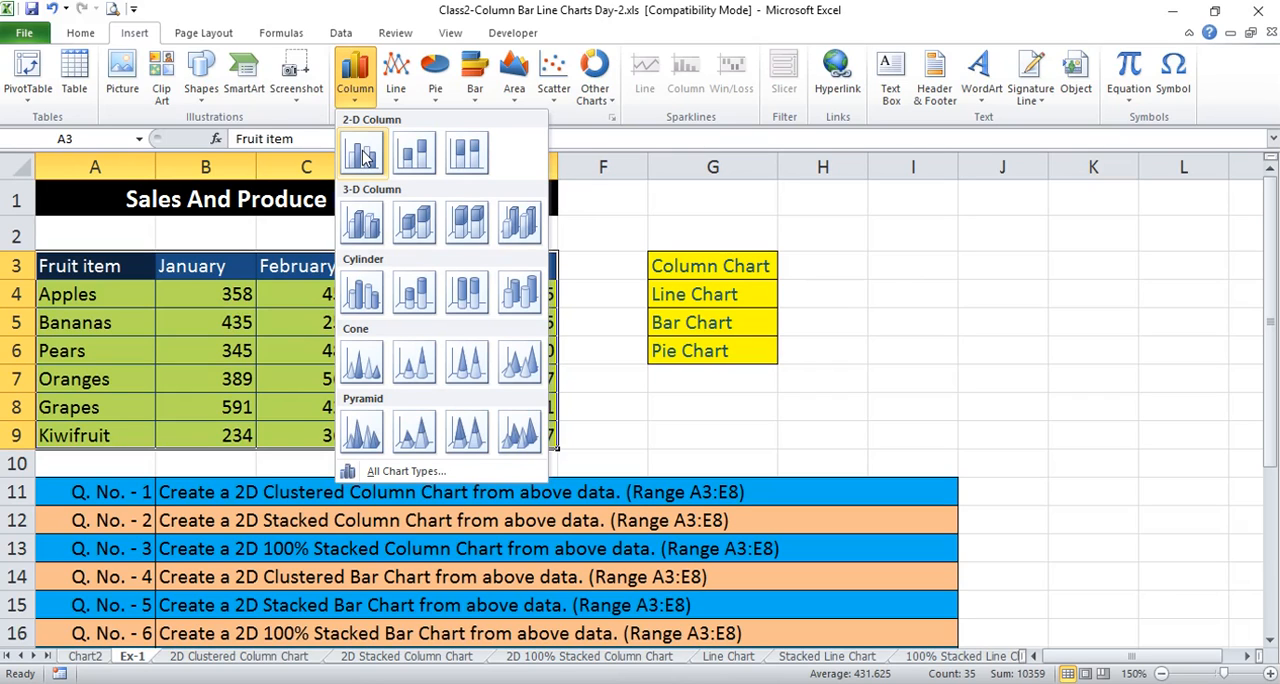
{"action": "left_click", "coordinate": [363, 154]}
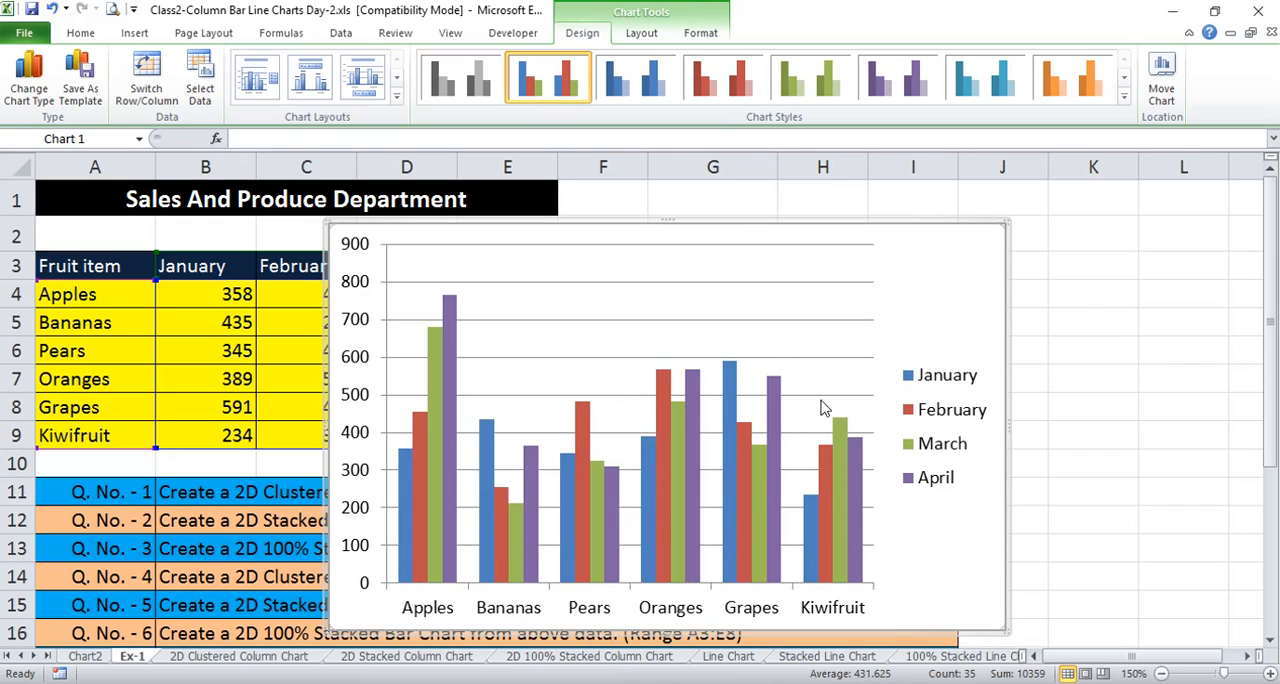
{"action": "left_click", "coordinate": [1090, 324]}
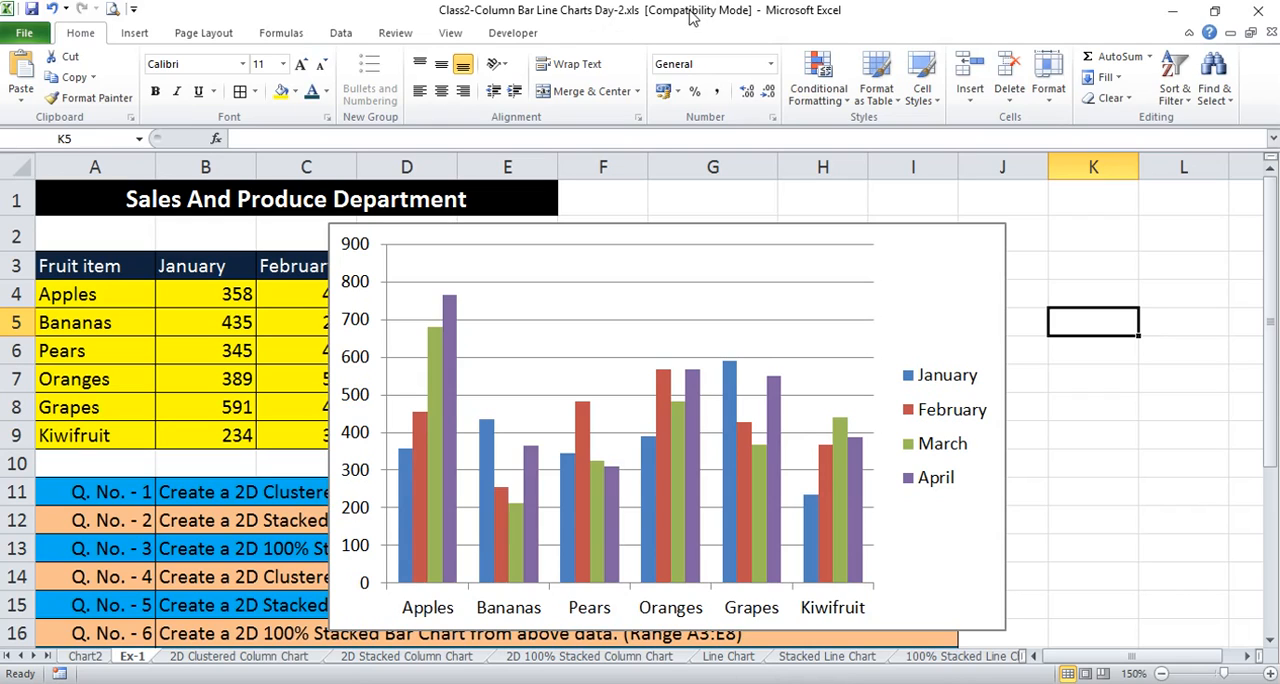
{"action": "left_click", "coordinate": [936, 258]}
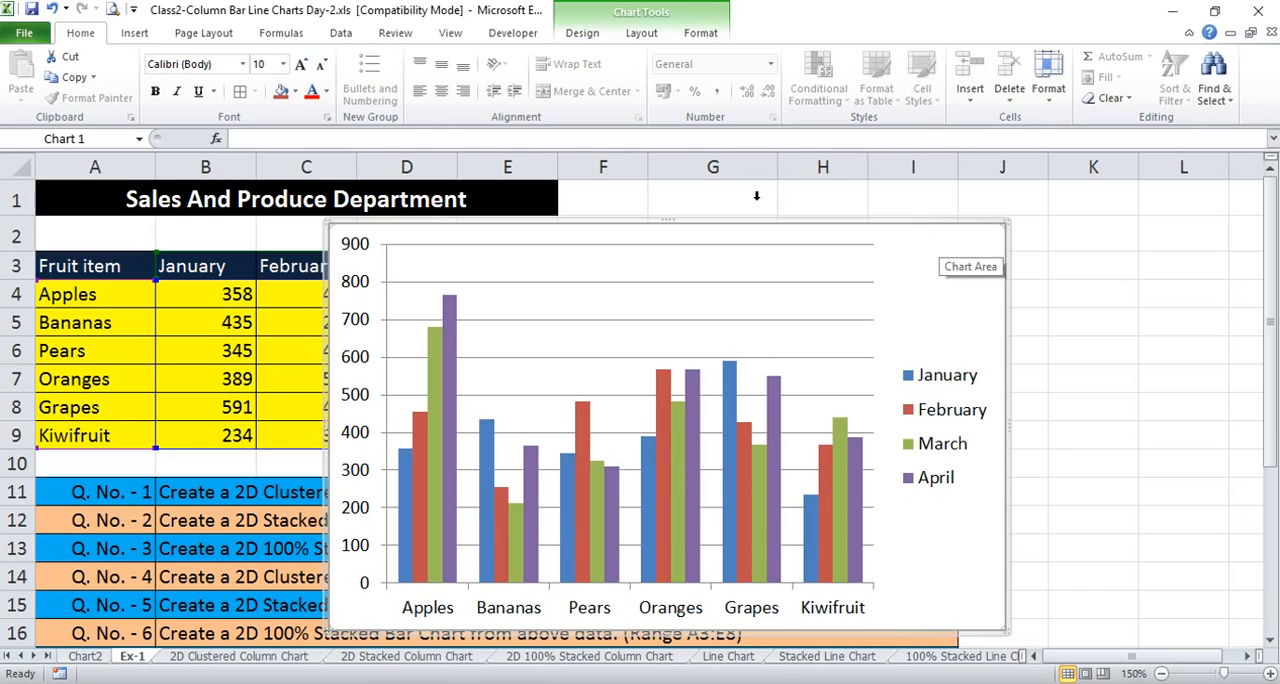
{"action": "left_click", "coordinate": [582, 33]}
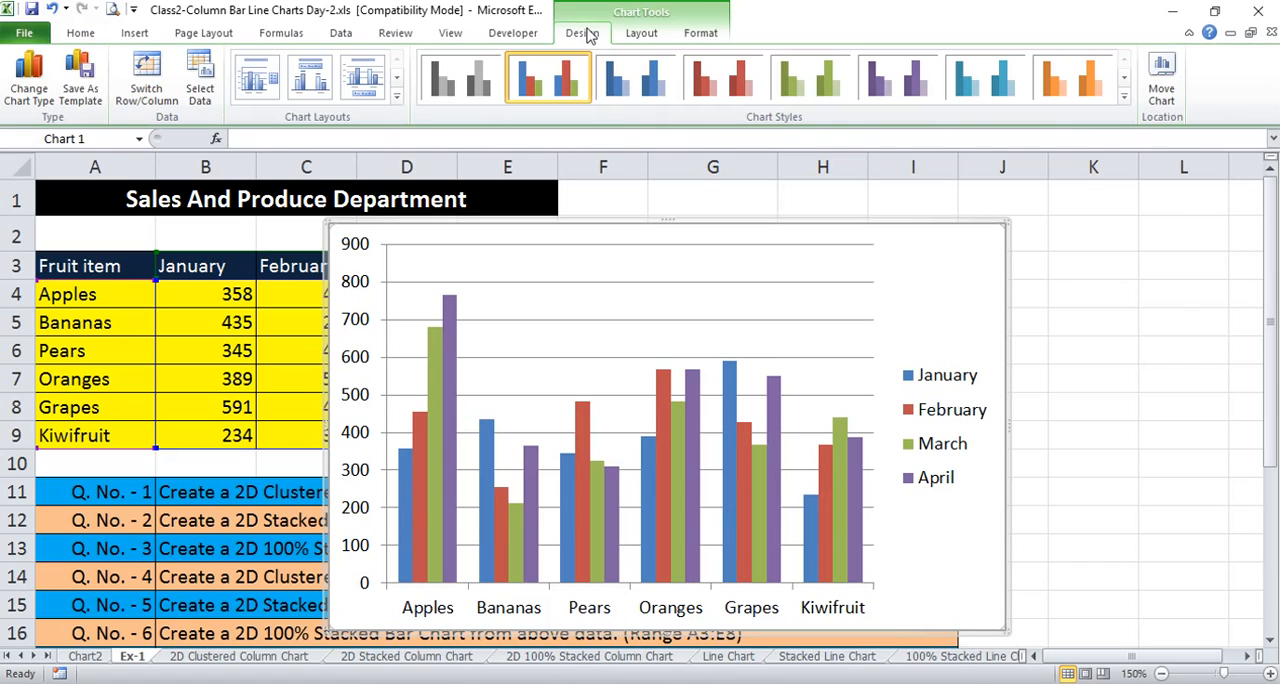
{"action": "left_click", "coordinate": [641, 35]}
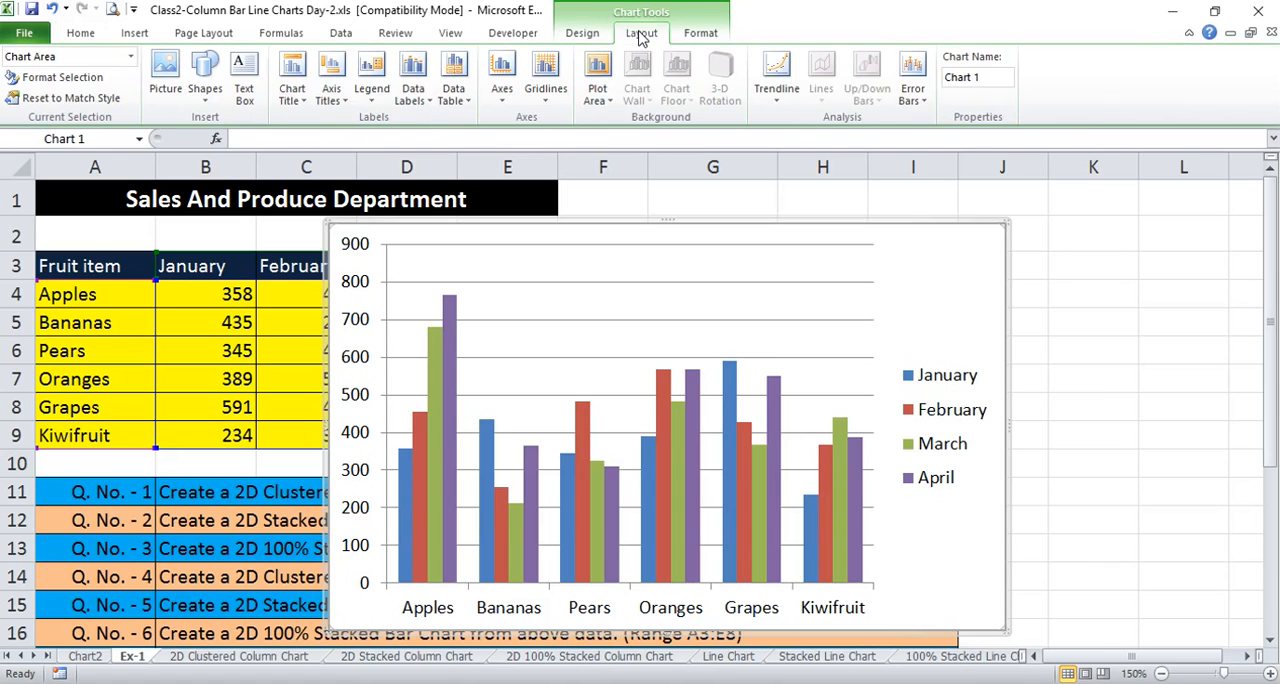
{"action": "left_click", "coordinate": [703, 36]}
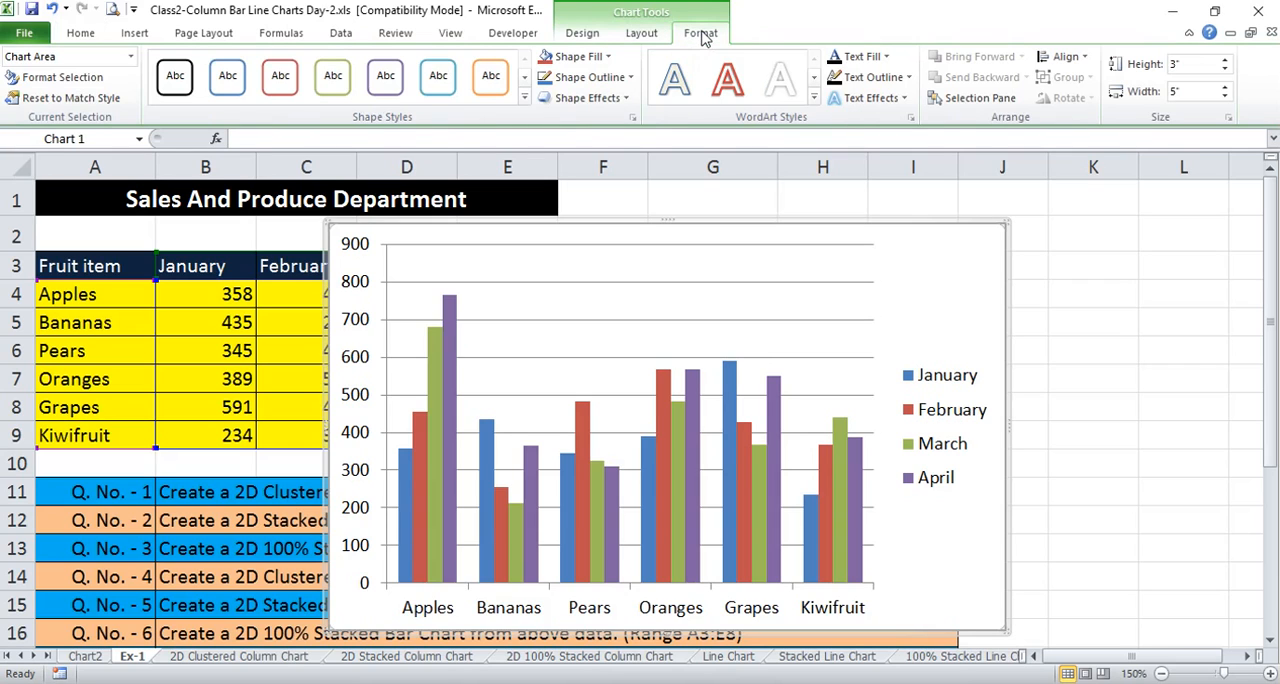
{"action": "left_click", "coordinate": [581, 35]}
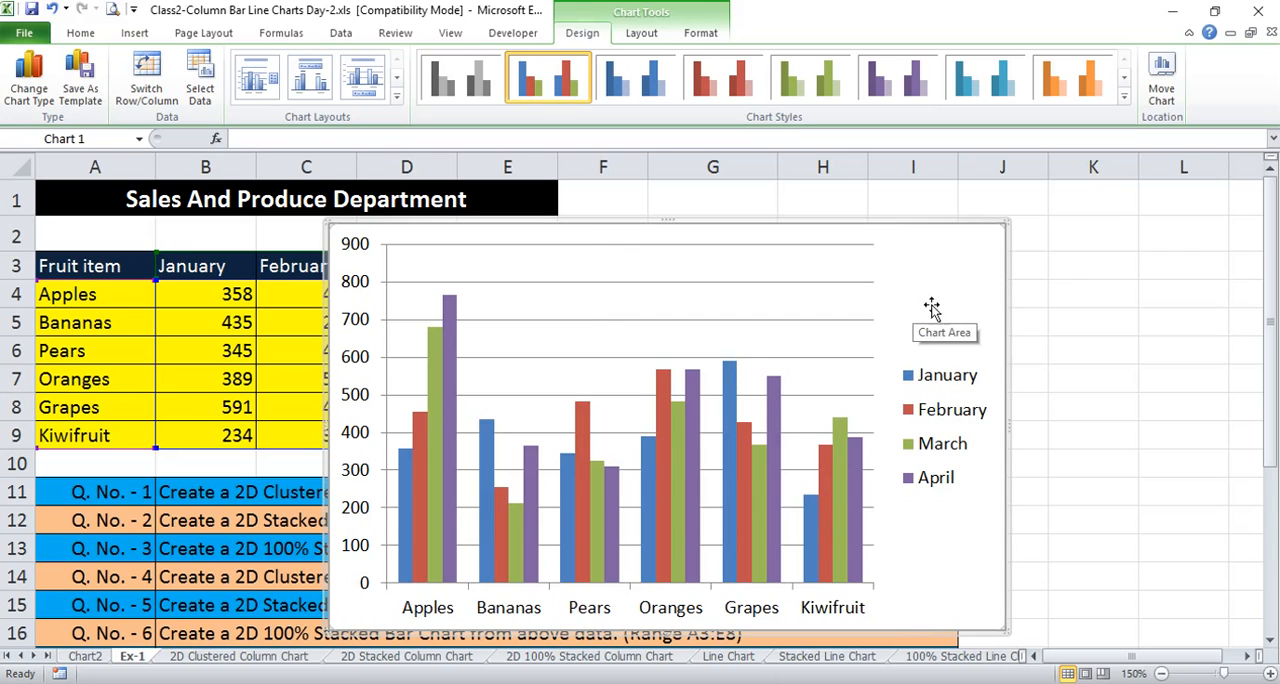
Add a centered overlay title to the column chart reading "Sales and Produce of the Orchard"
{"action": "left_click", "coordinate": [645, 34]}
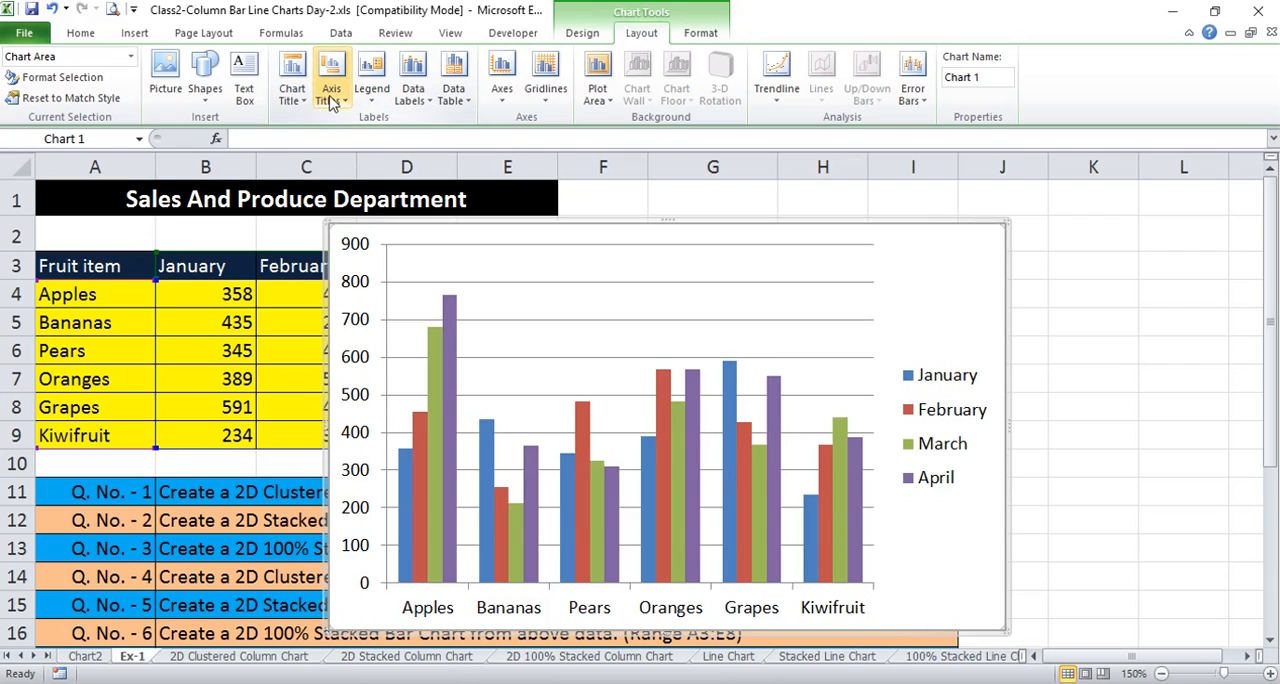
{"action": "left_click", "coordinate": [293, 96]}
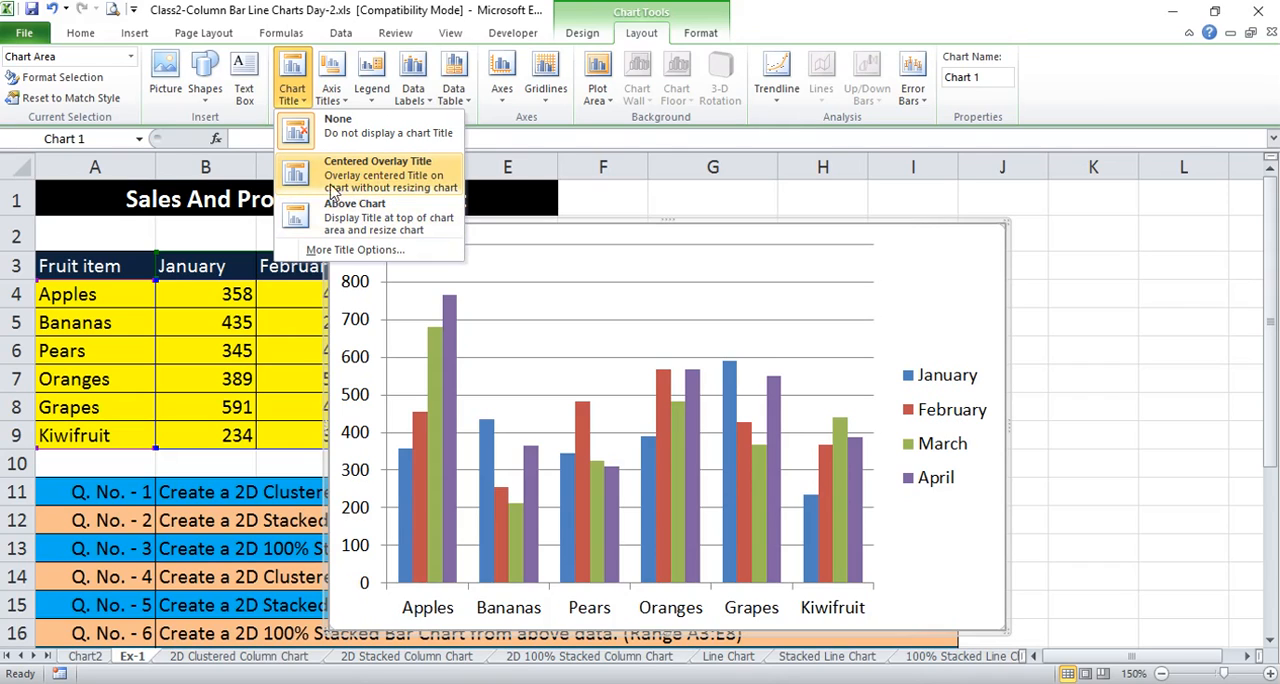
{"action": "left_click", "coordinate": [388, 177]}
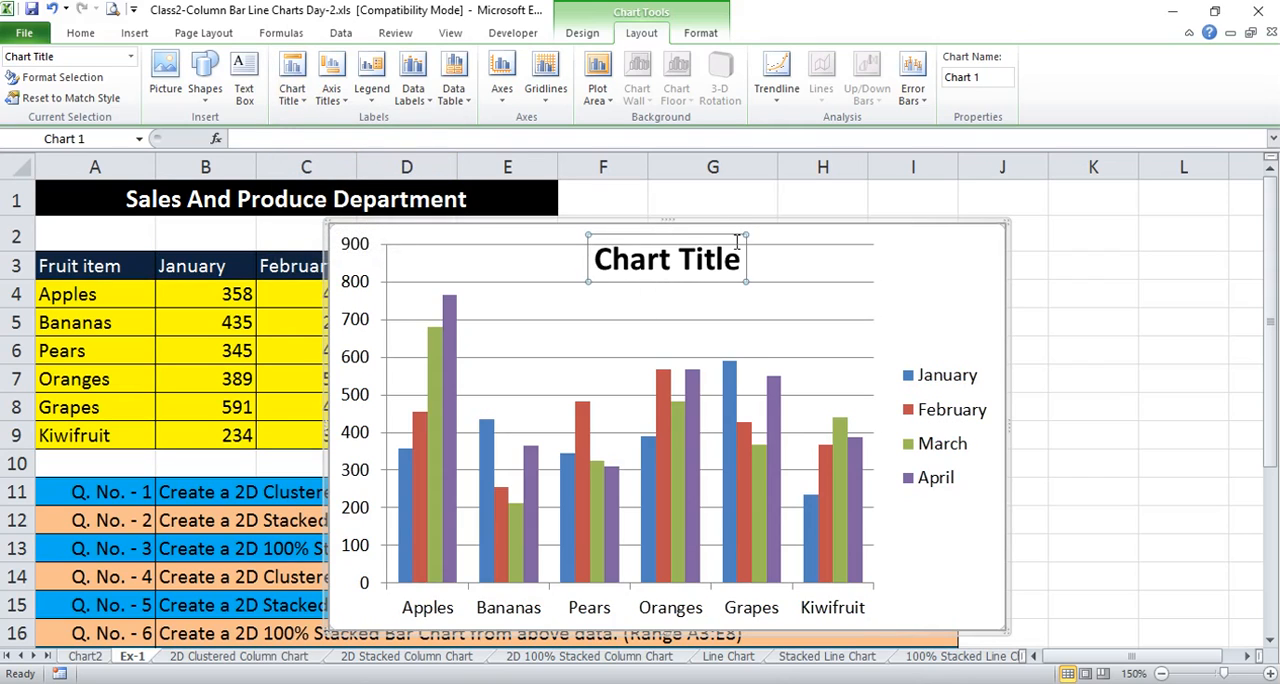
{"action": "left_click_drag", "start_coordinate": [739, 262], "coordinate": [642, 263]}
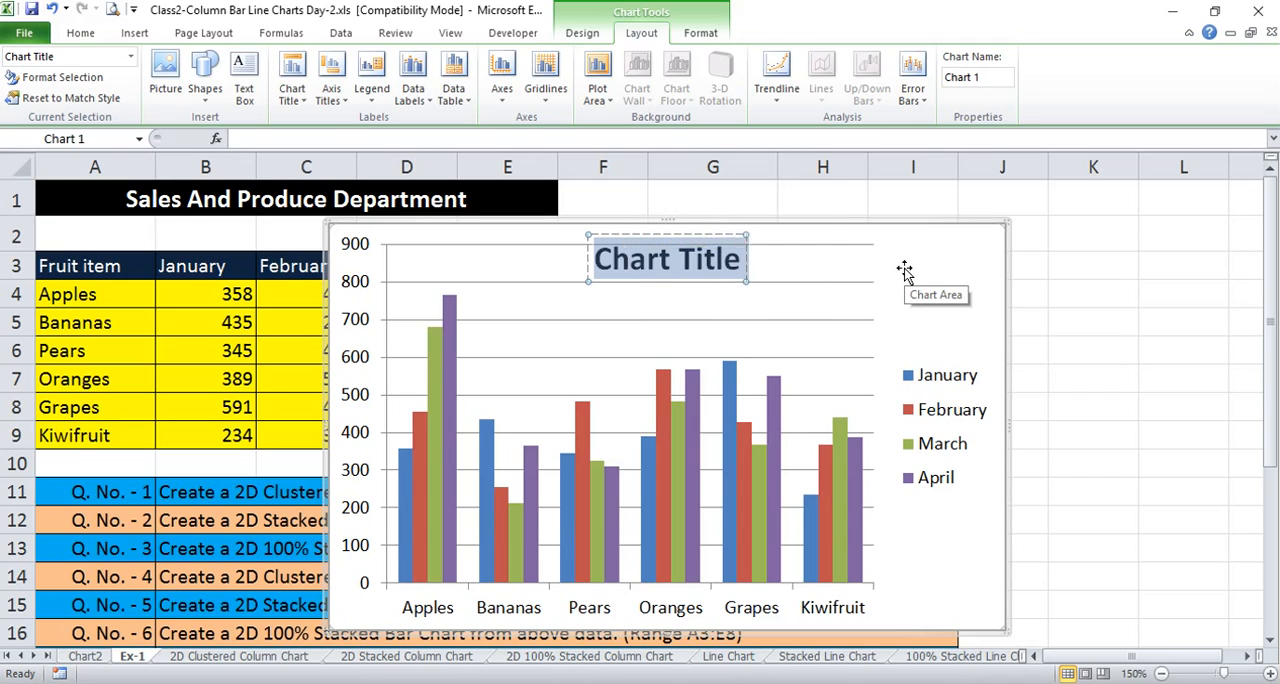
{"action": "type", "text": "Sales a"}
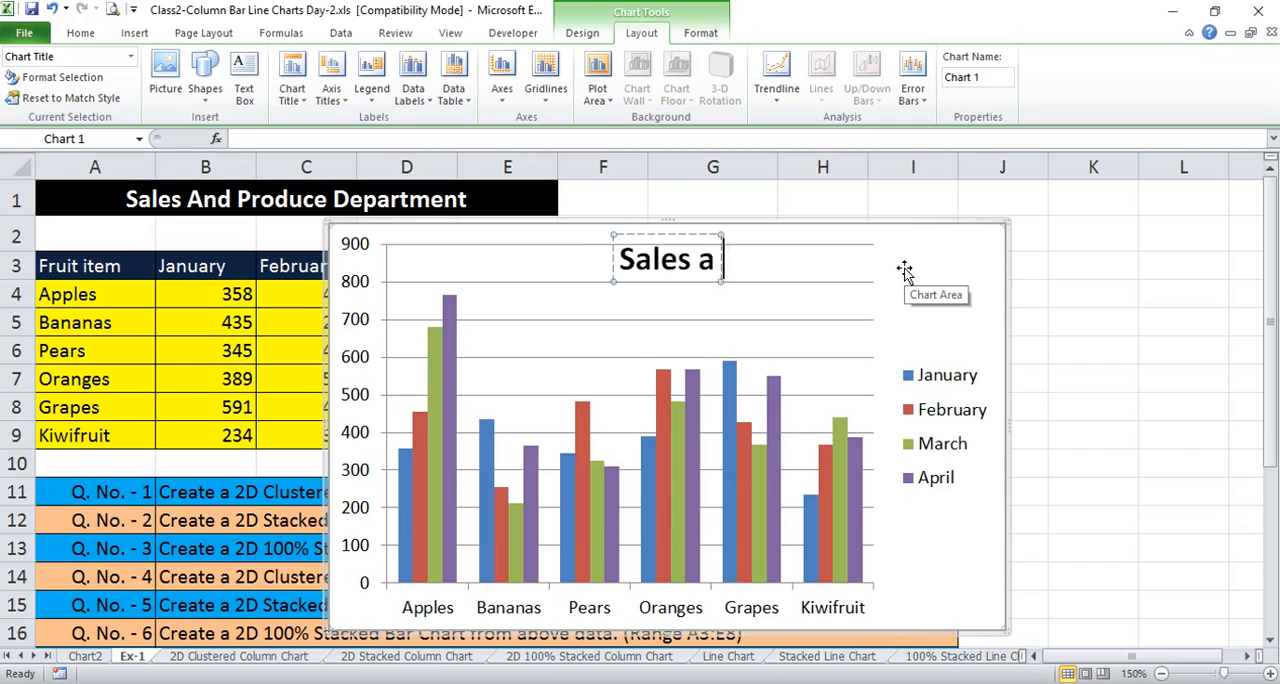
{"action": "type", "text": "nd Pro"}
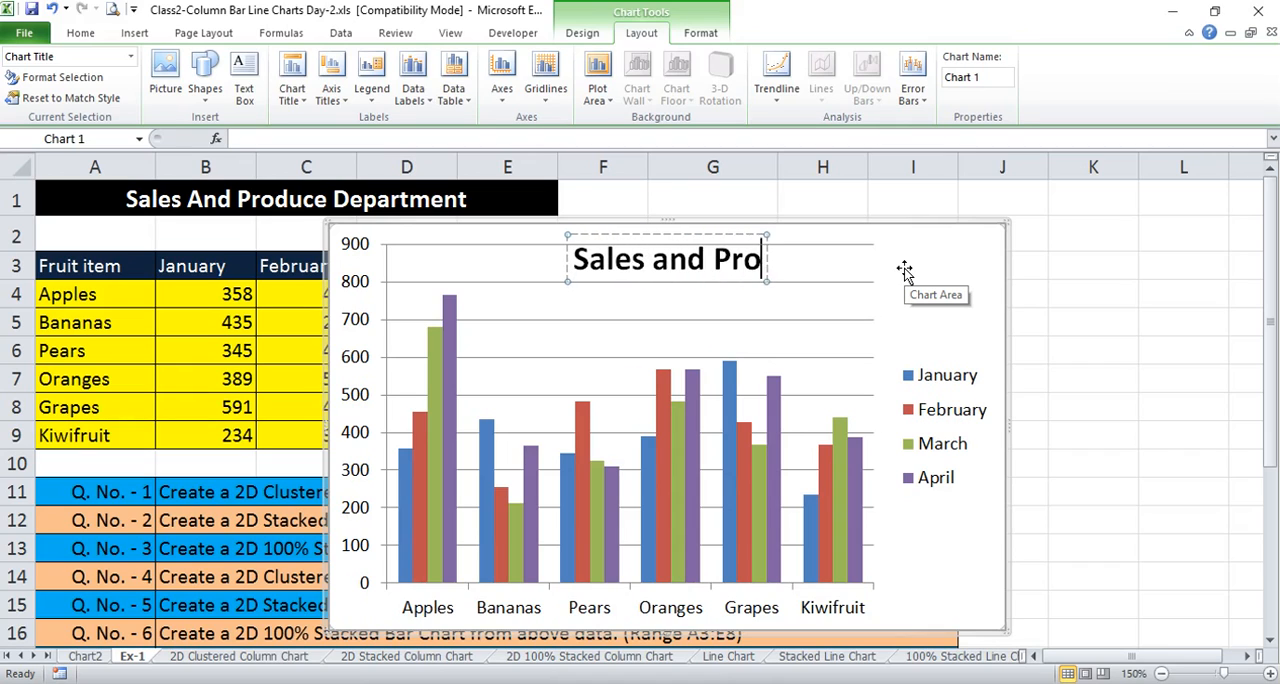
{"action": "type", "text": "duce of"}
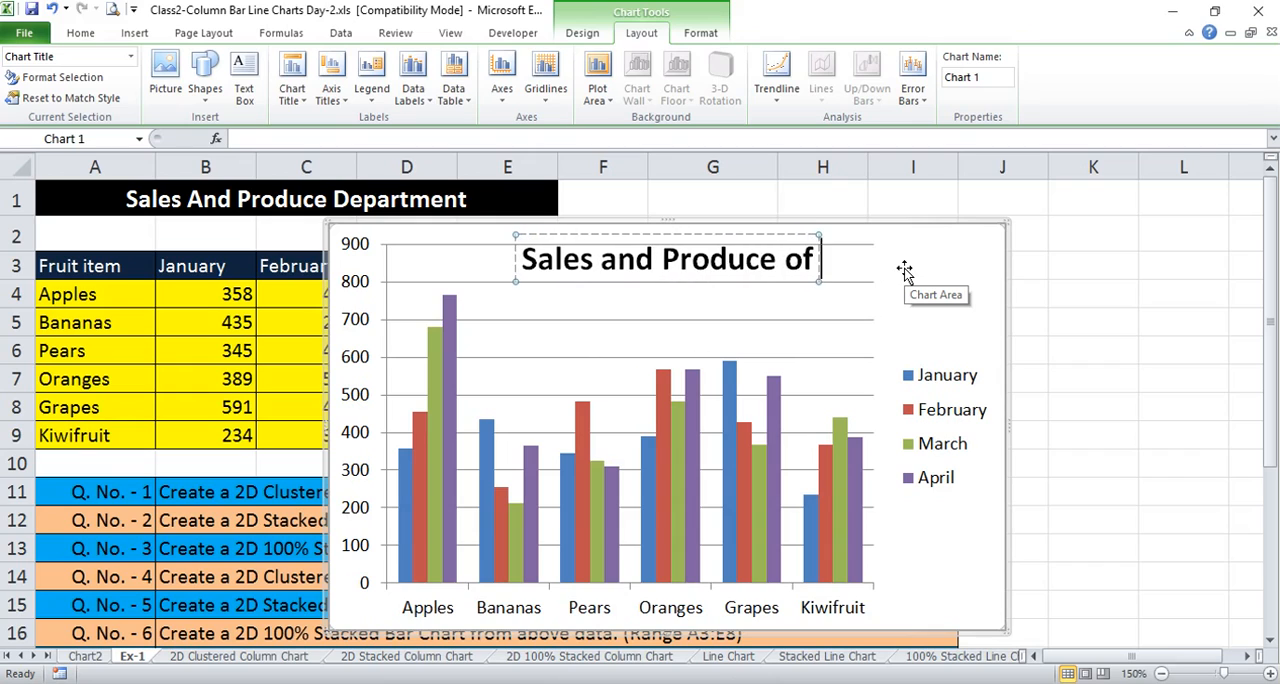
{"action": "type", "text": " the "}
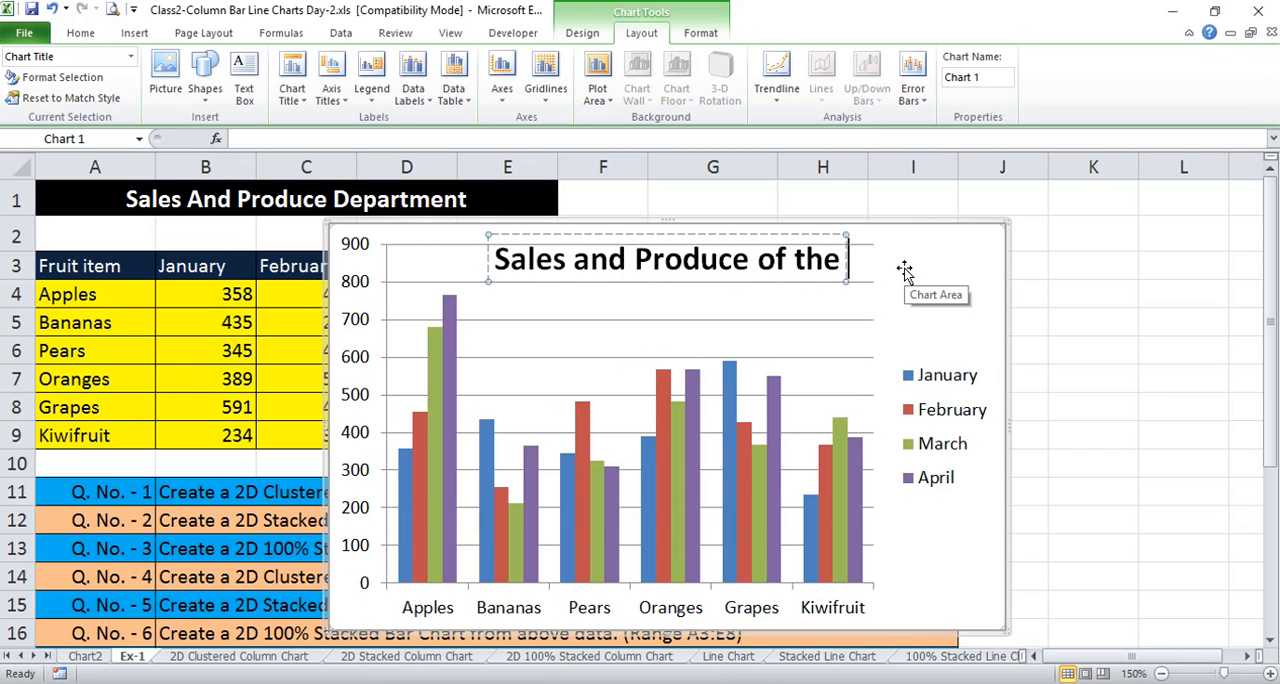
{"action": "type", "text": "Orcha"}
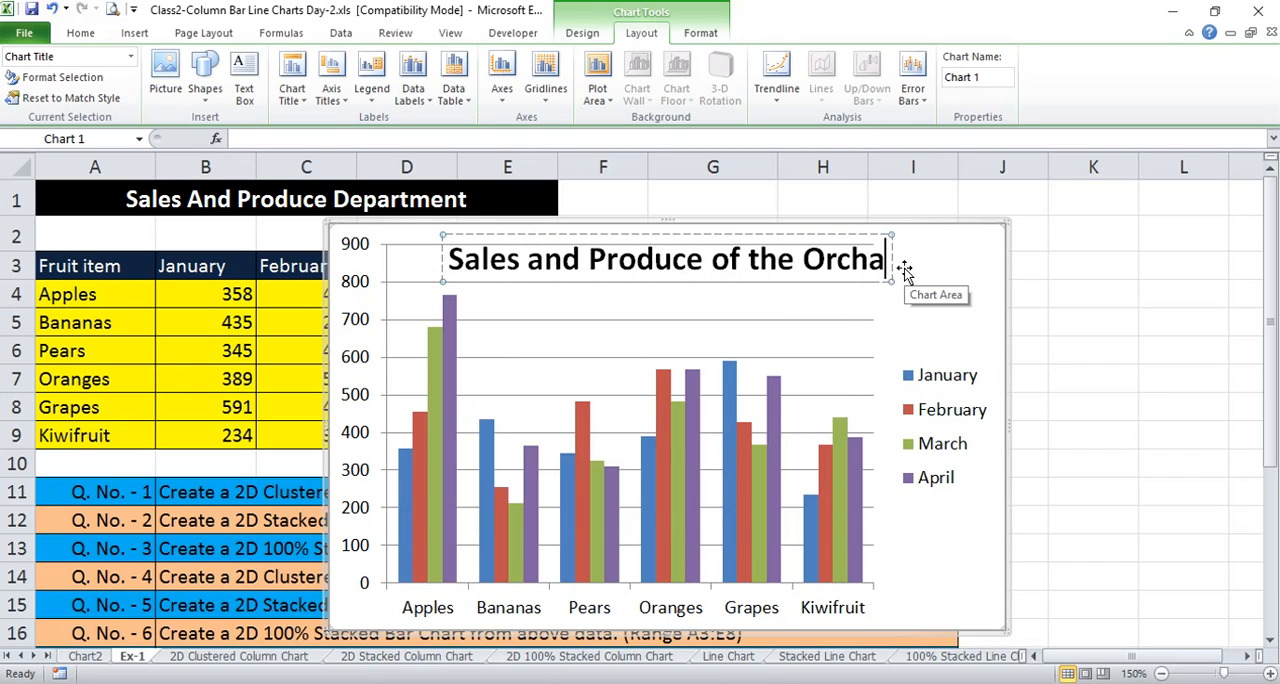
{"action": "type", "text": "rd"}
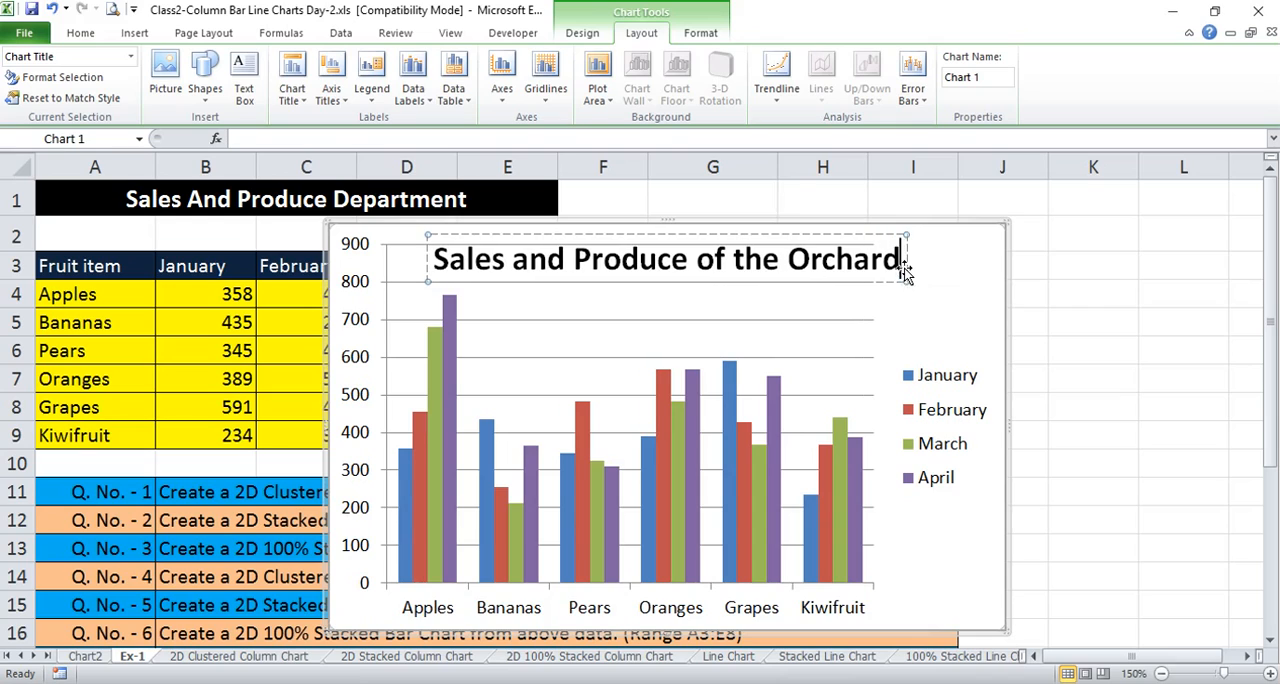
{"action": "left_click", "coordinate": [963, 261]}
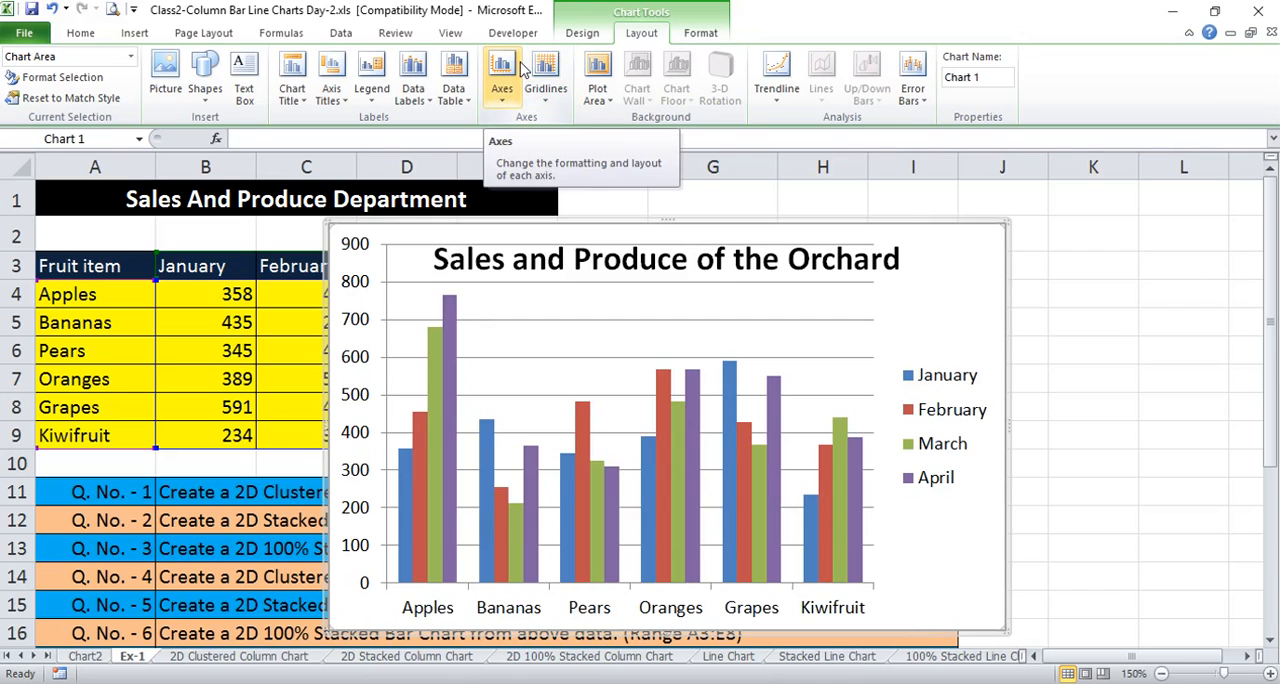
Try the Center, Inside End and Inside Base positions for the chart's data labels
{"action": "left_click", "coordinate": [426, 105]}
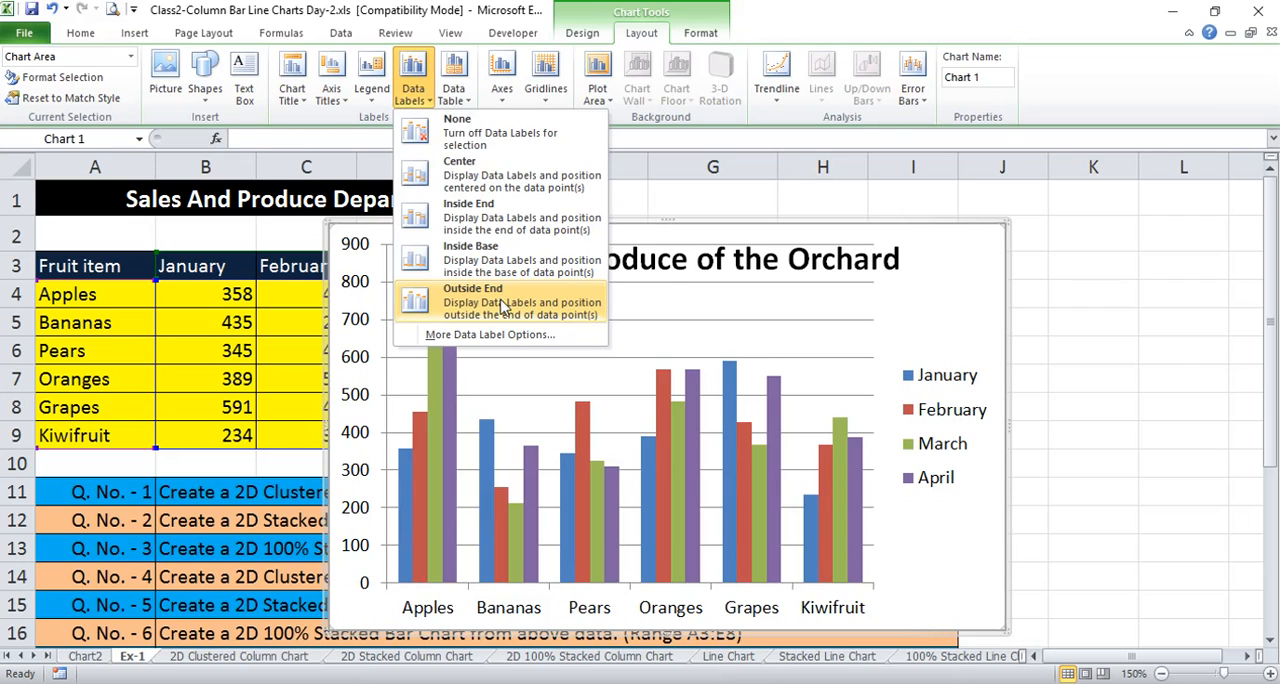
{"action": "left_click", "coordinate": [485, 177]}
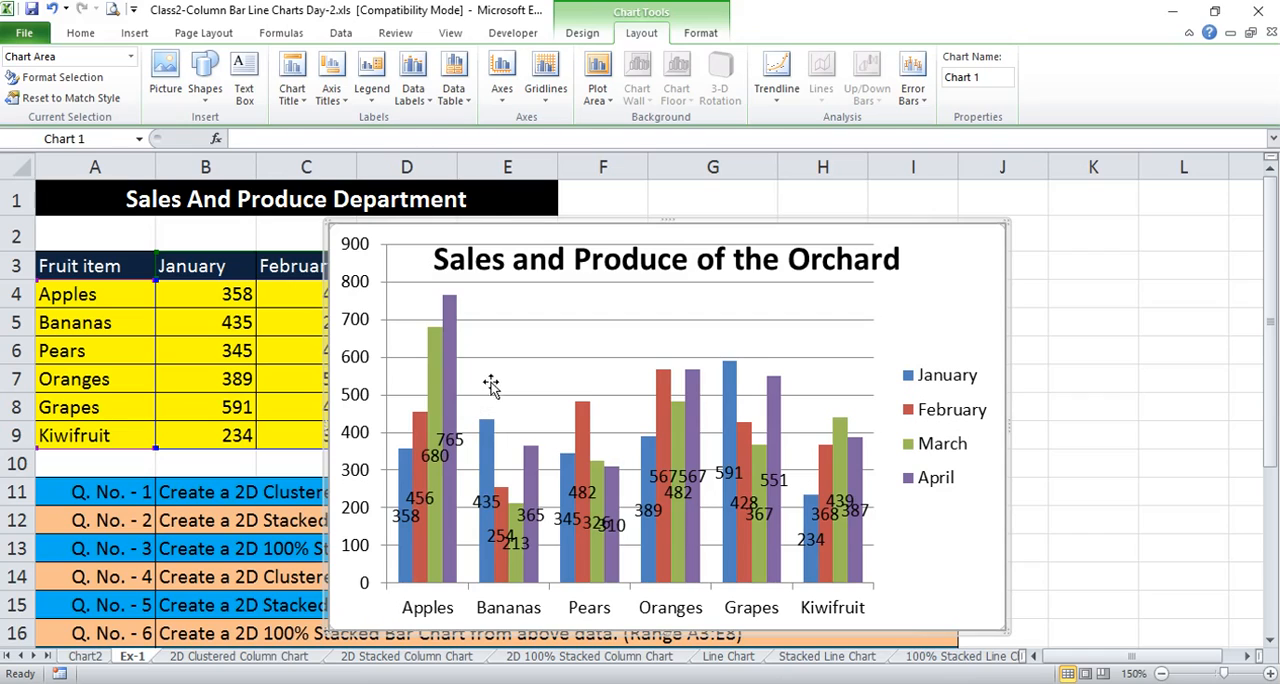
{"action": "left_click", "coordinate": [421, 107]}
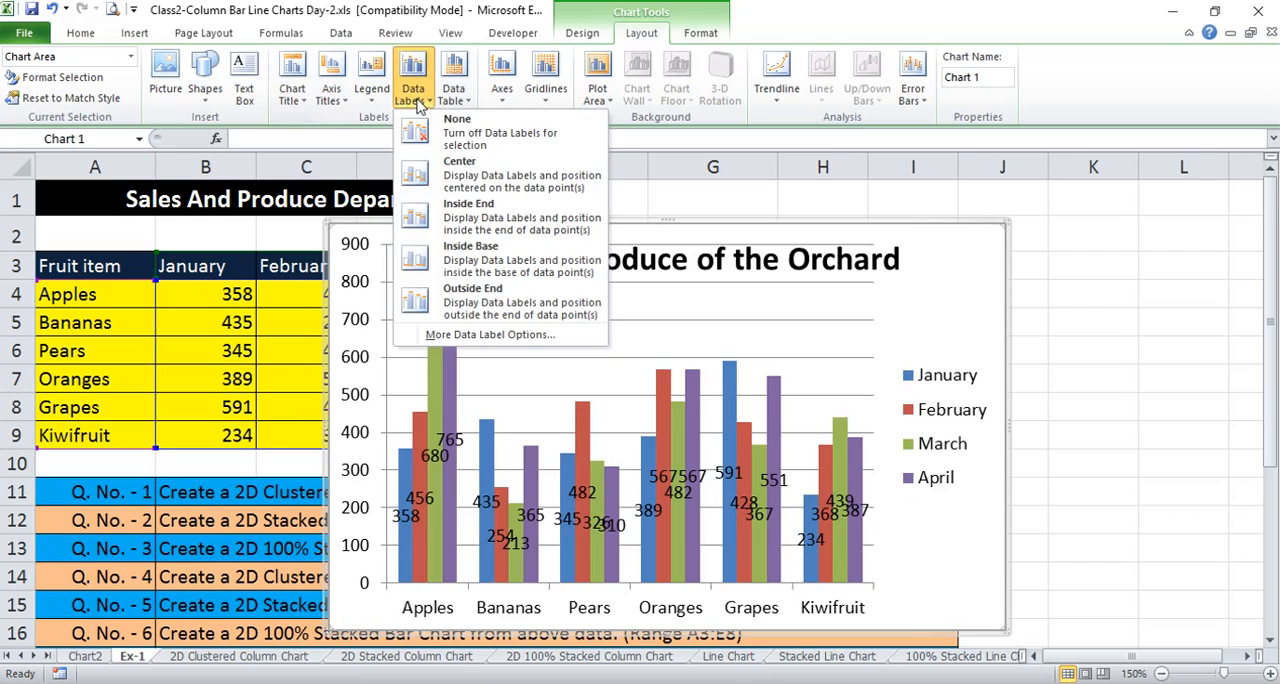
{"action": "left_click", "coordinate": [487, 214]}
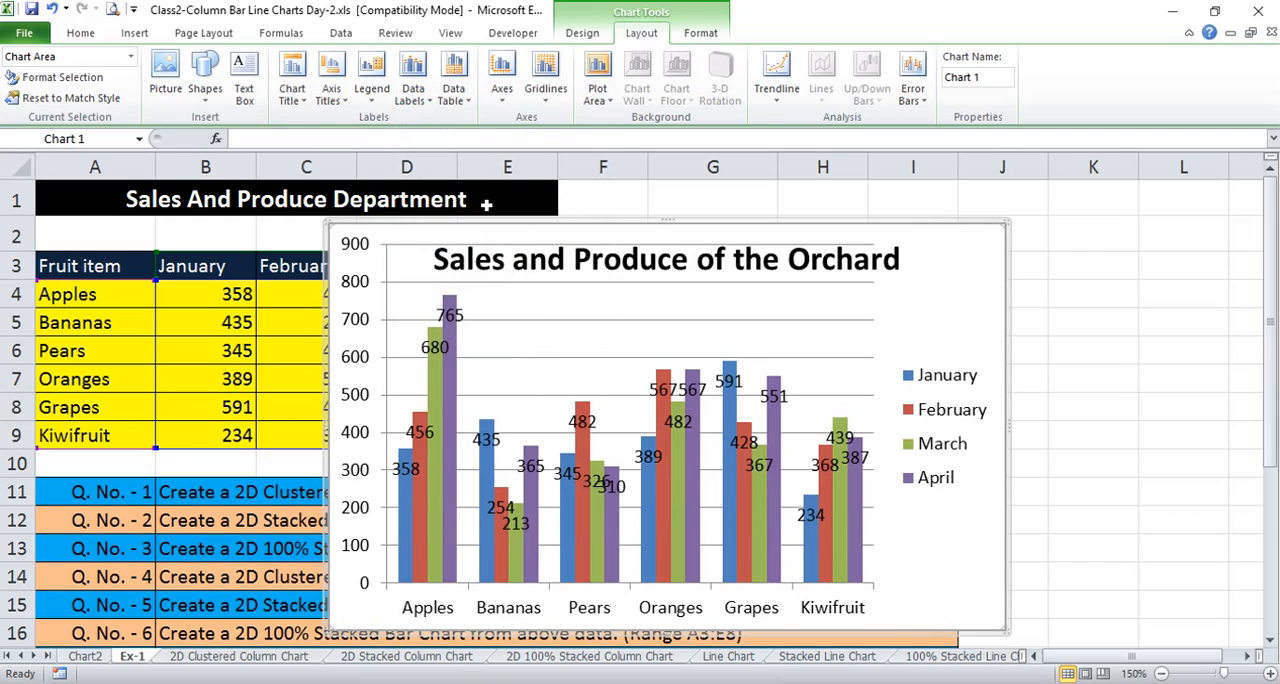
{"action": "left_click", "coordinate": [422, 104]}
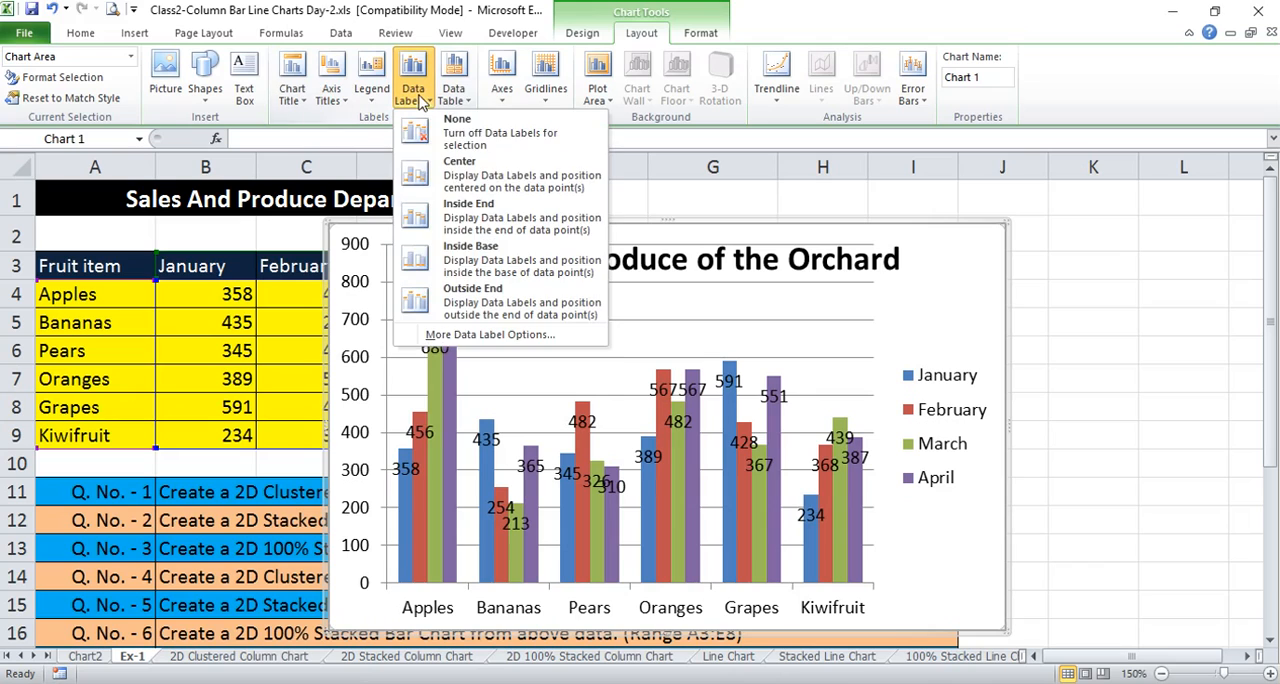
{"action": "left_click", "coordinate": [489, 263]}
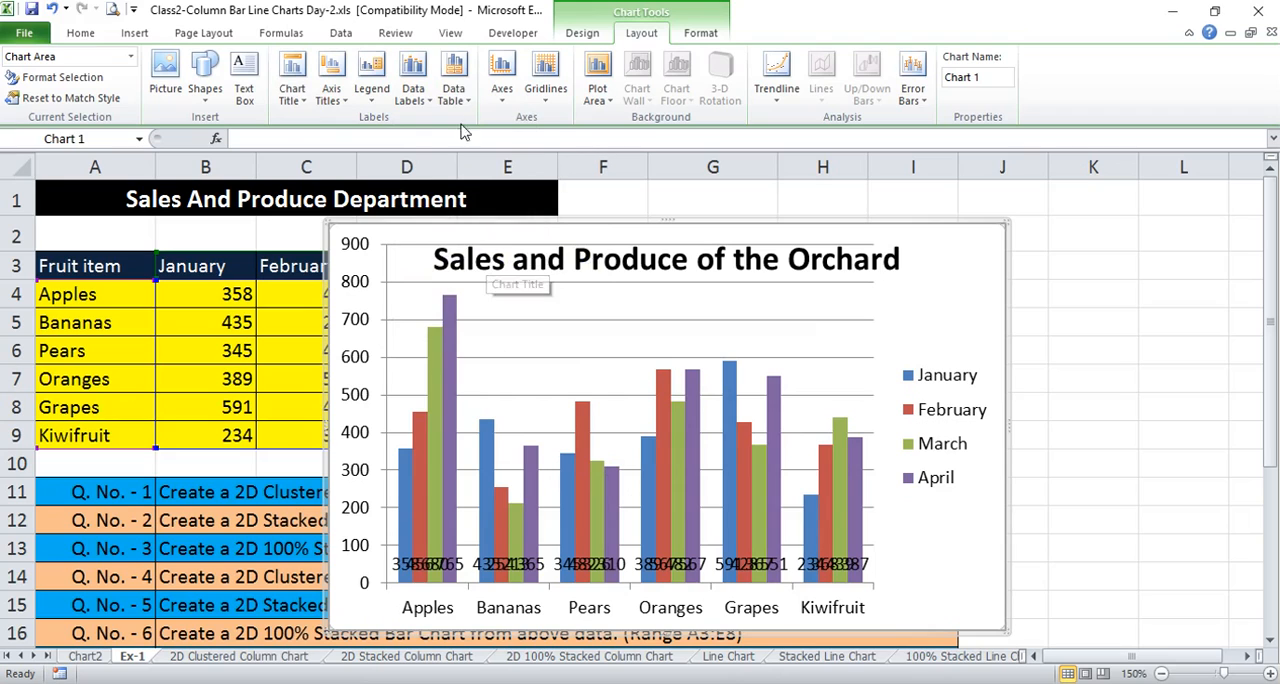
Show the column chart's data labels at the Outside End position
{"action": "left_click", "coordinate": [423, 100]}
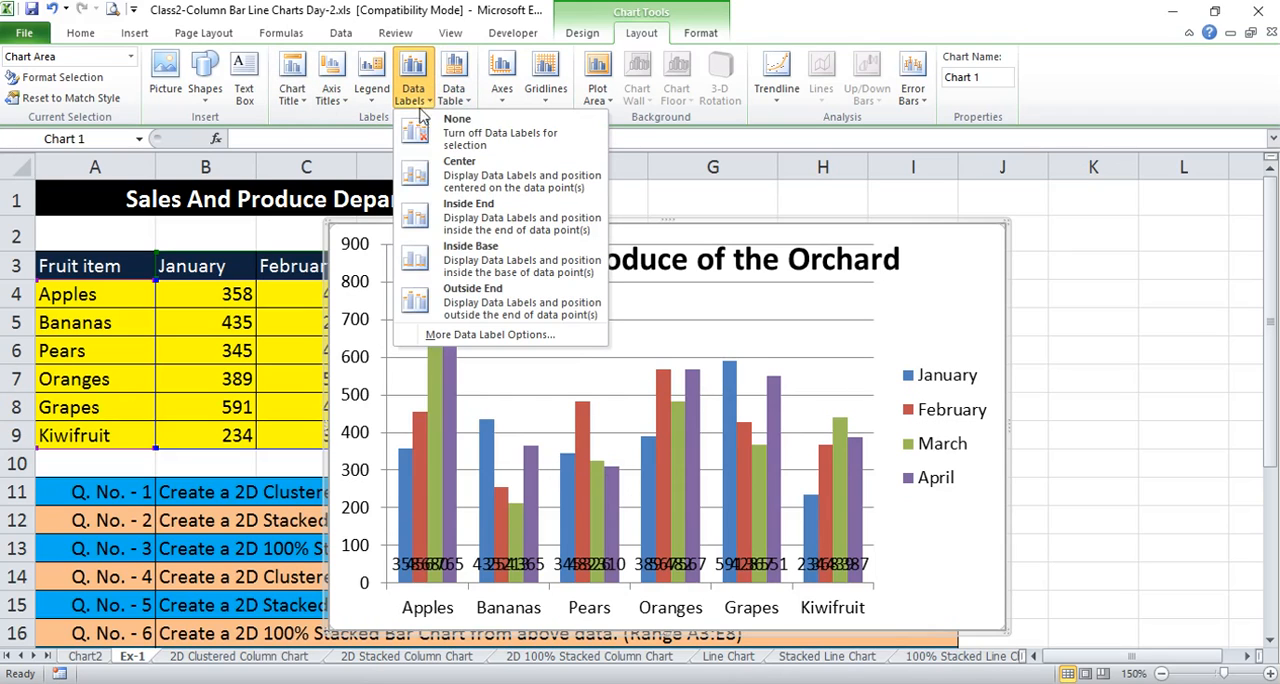
{"action": "left_click", "coordinate": [512, 304]}
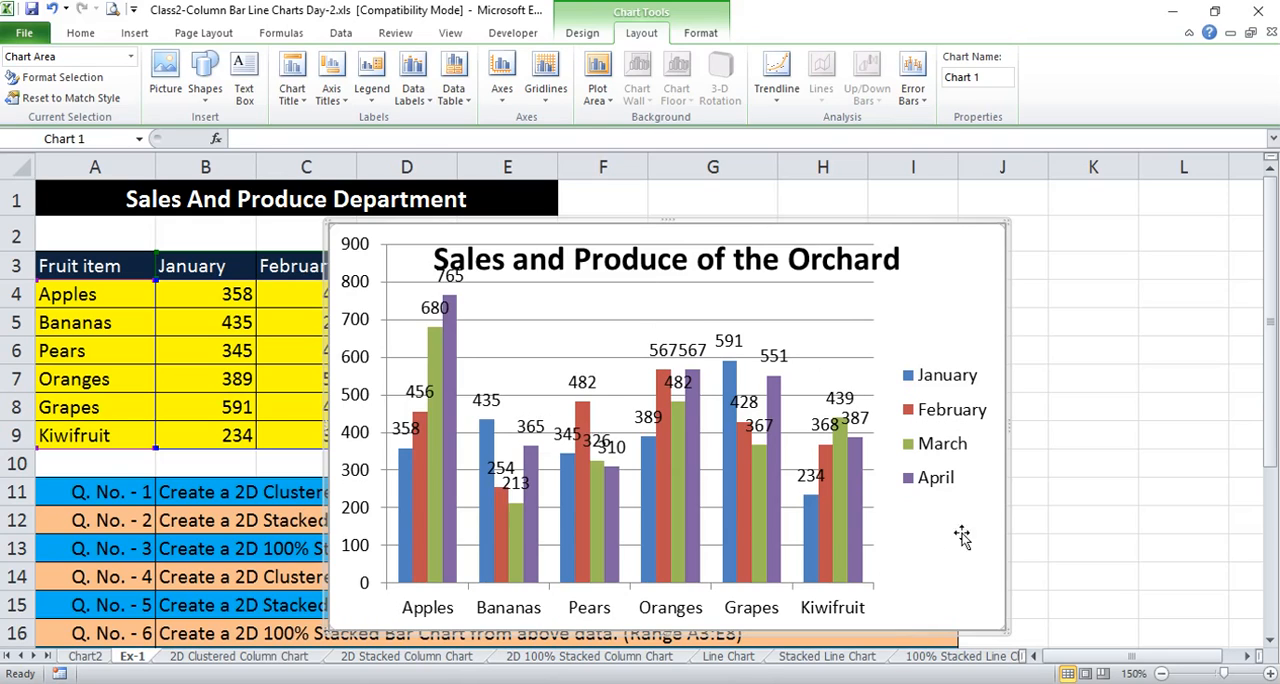
Apply the green chart style, Style 5, to the column chart
{"action": "left_click", "coordinate": [583, 34]}
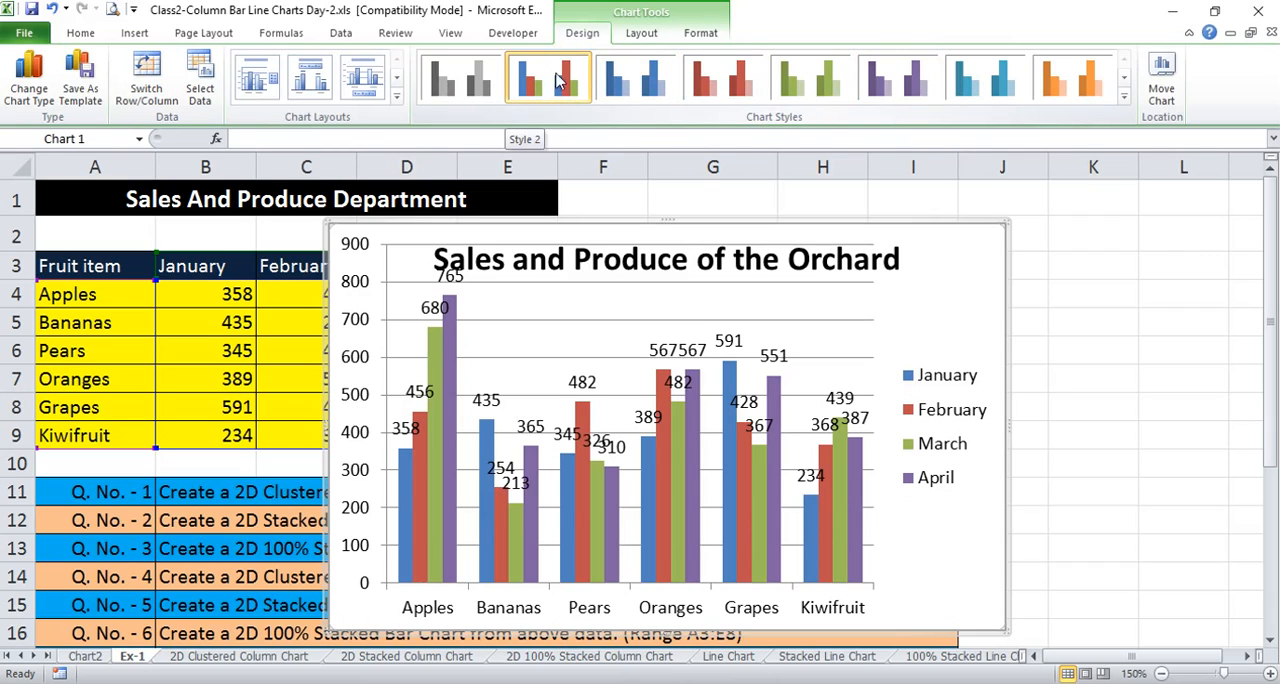
{"action": "left_click", "coordinate": [820, 85]}
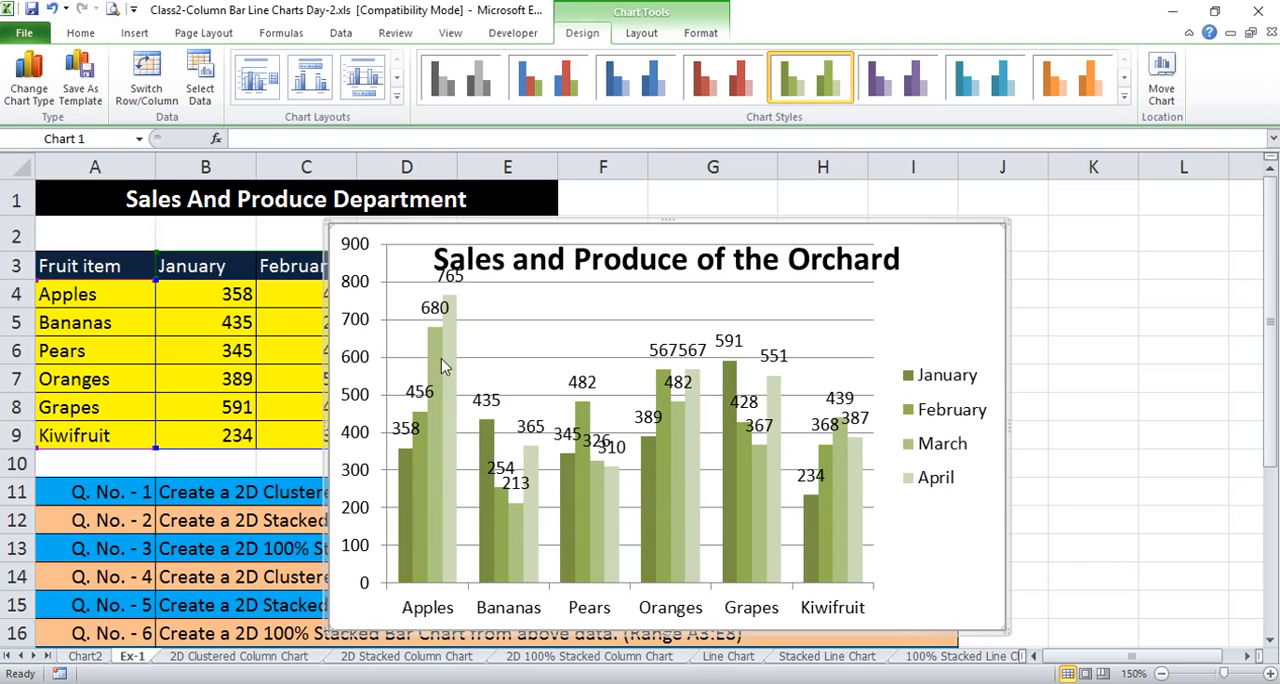
Apply the multicoloured chart style to the column chart in place of the green one
{"action": "left_click", "coordinate": [551, 83]}
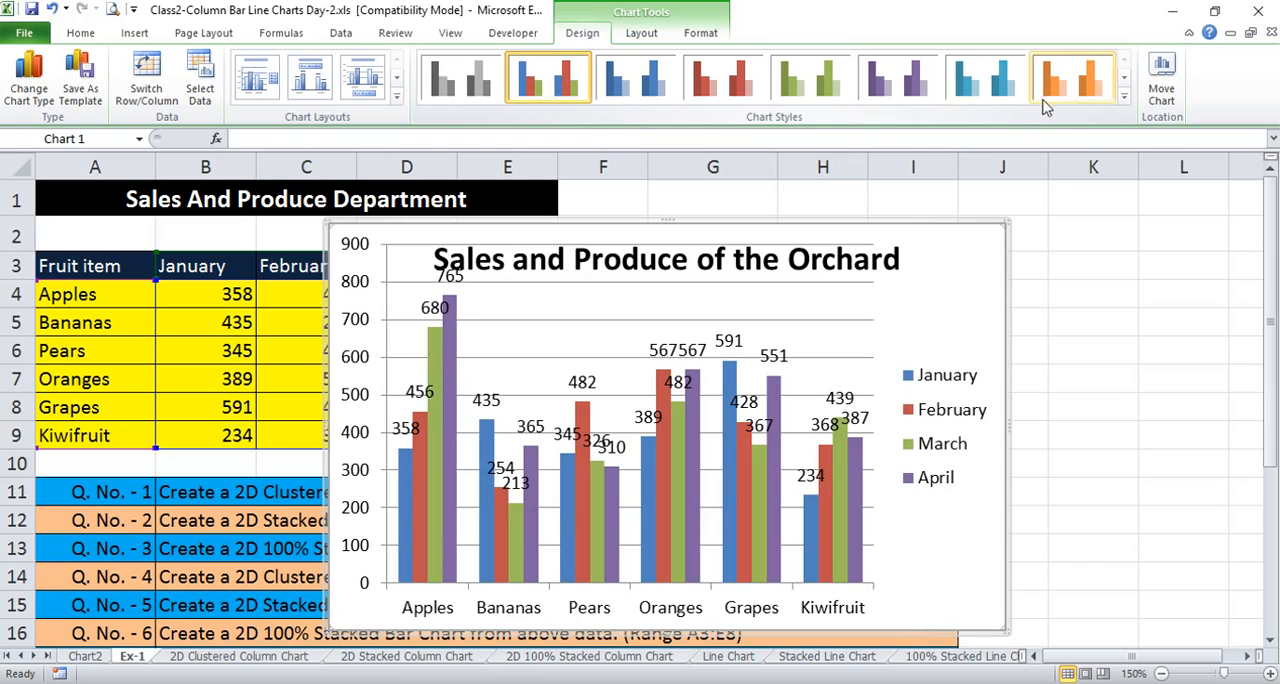
{"action": "left_click", "coordinate": [1124, 97]}
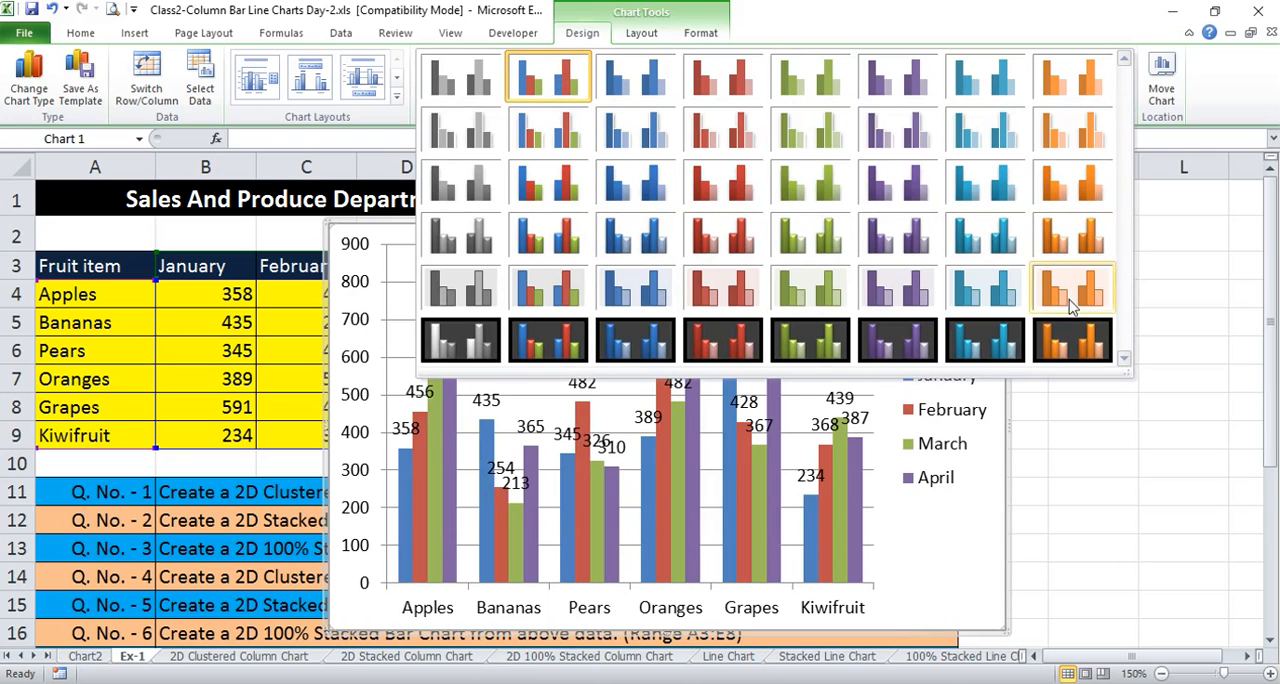
{"action": "left_click", "coordinate": [798, 29]}
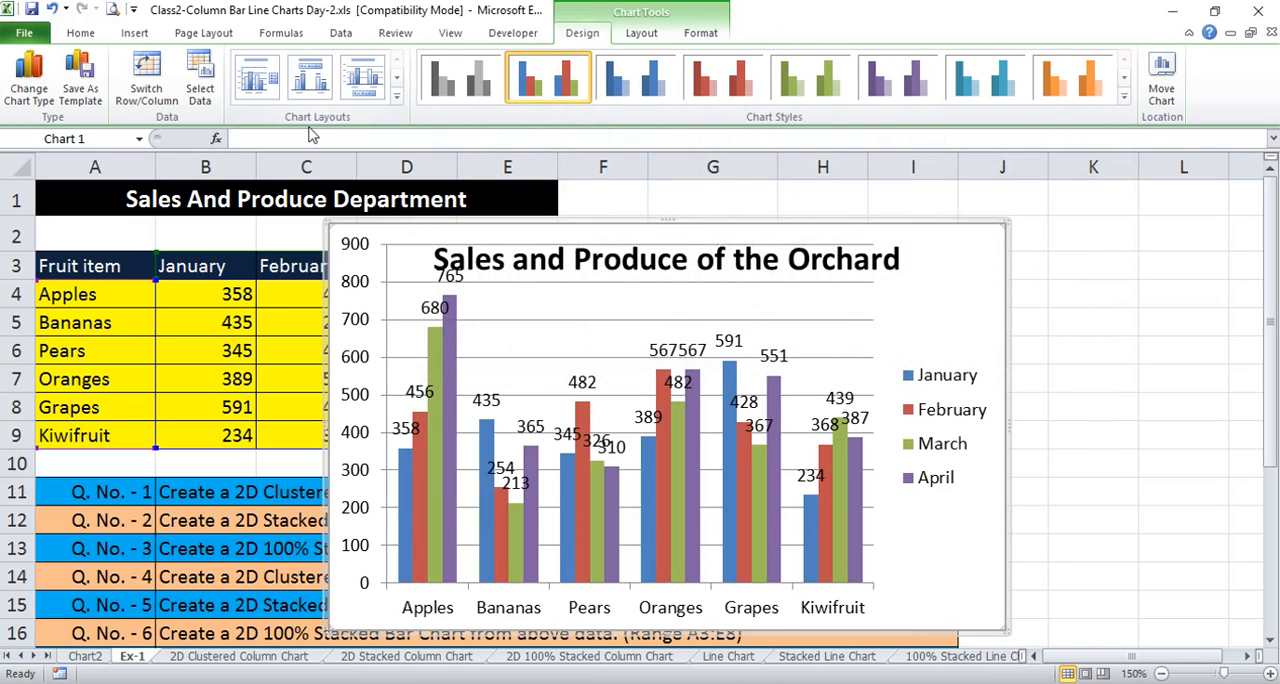
Swap the column chart's rows and columns so the months are on the horizontal axis and the fruits in the legend
{"action": "left_click", "coordinate": [396, 96]}
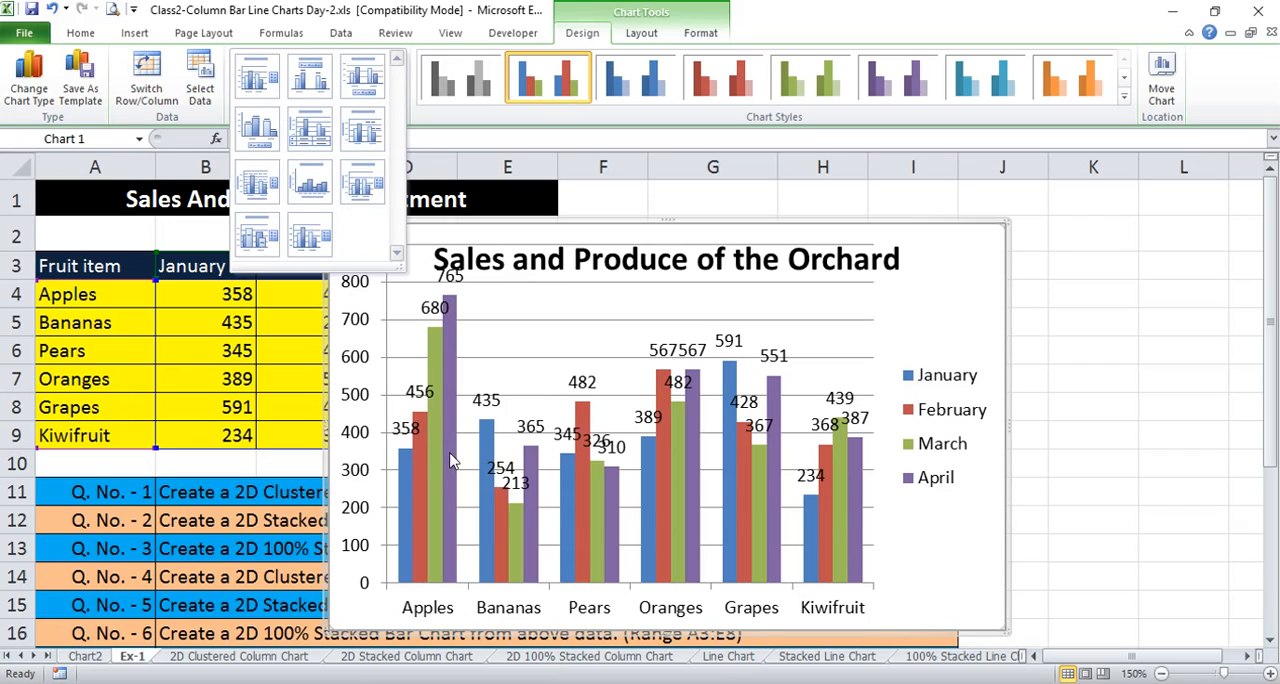
{"action": "left_click", "coordinate": [968, 268]}
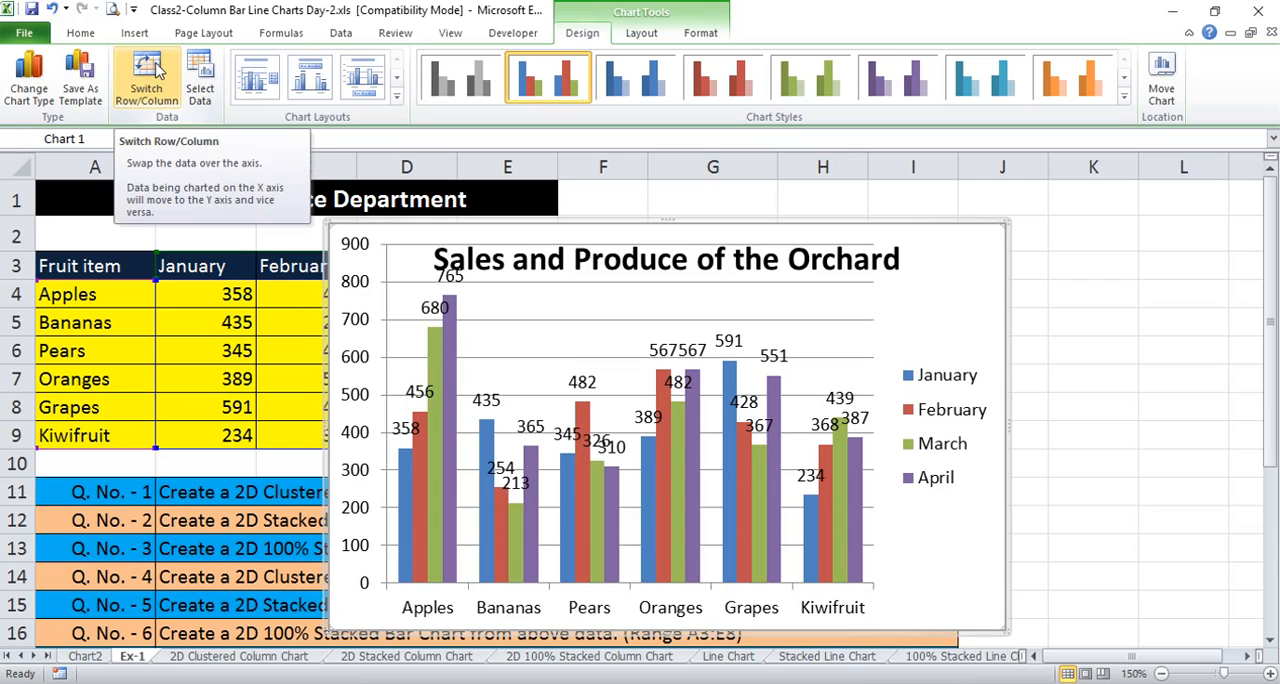
{"action": "left_click", "coordinate": [157, 72]}
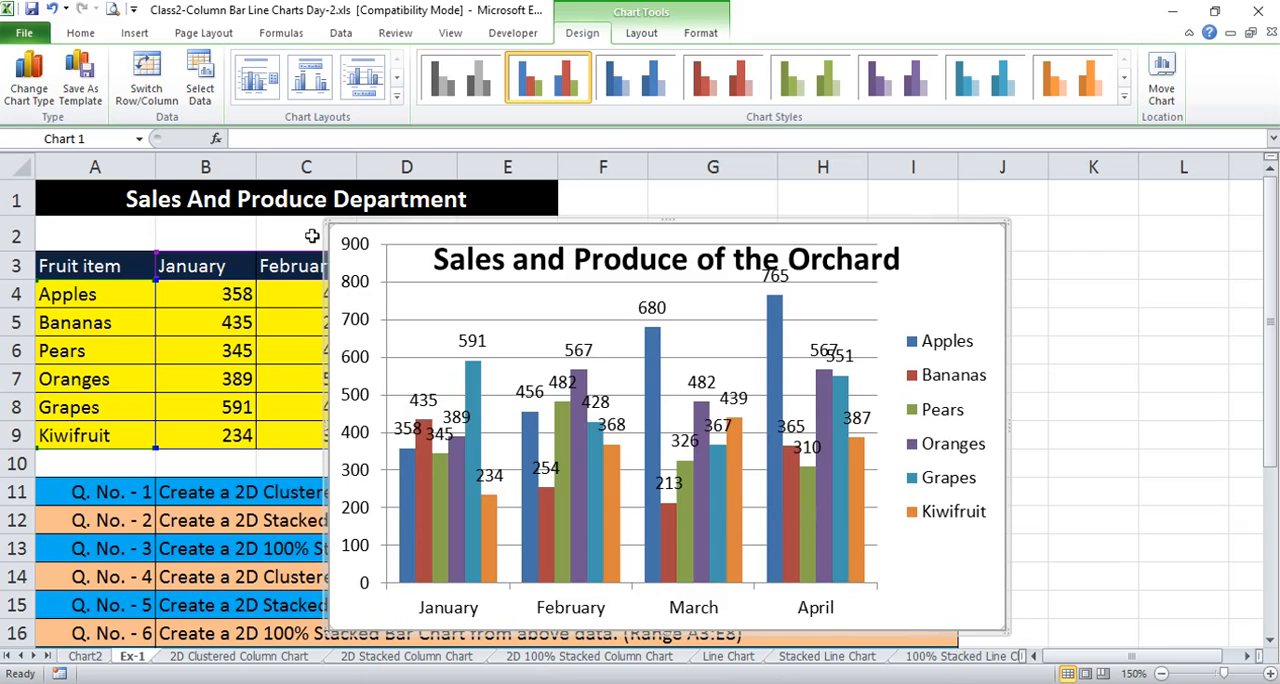
Move the clustered column chart to a new sheet named "Sales and Produce of Orchard"
{"action": "right_click", "coordinate": [948, 247]}
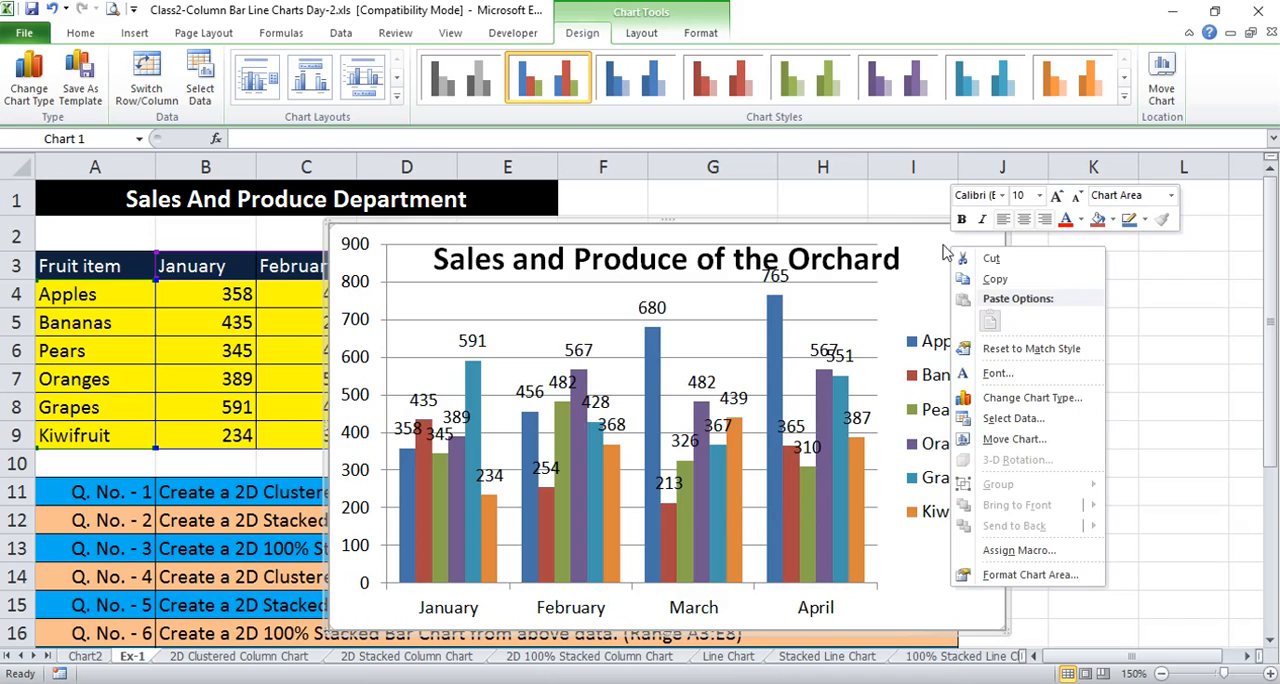
{"action": "left_click", "coordinate": [940, 253]}
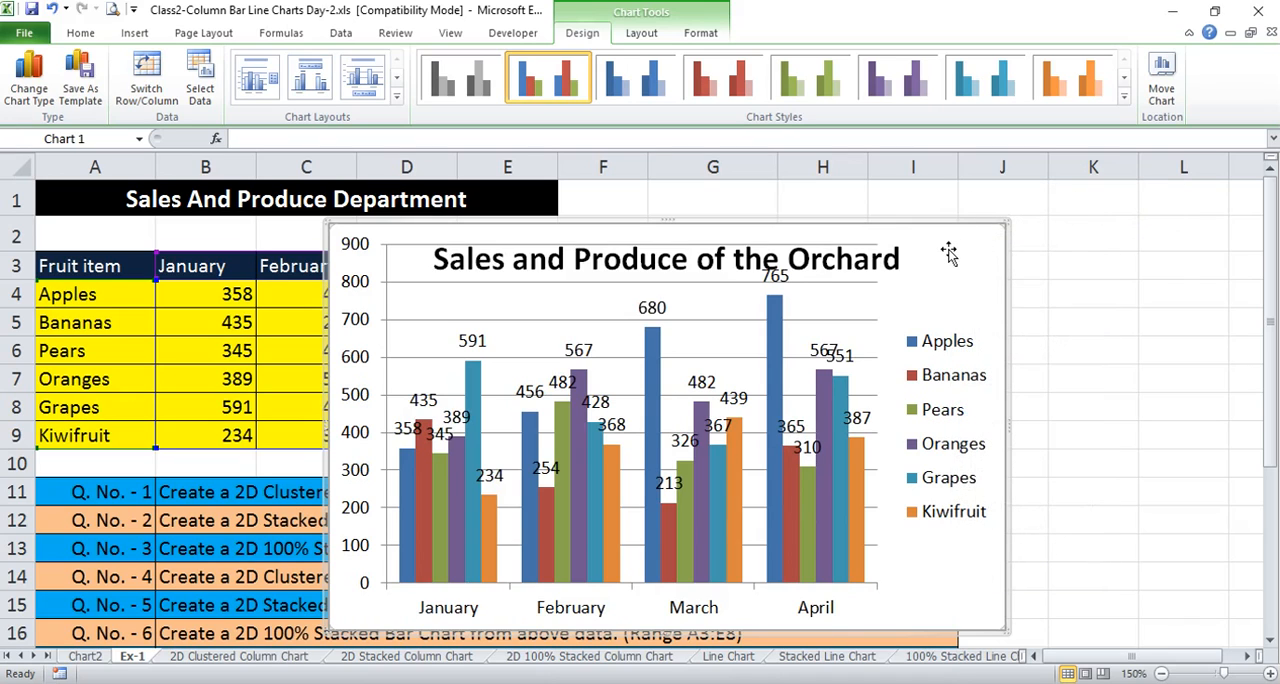
{"action": "right_click", "coordinate": [948, 250]}
{"action": "left_click", "coordinate": [960, 255]}
{"action": "right_click", "coordinate": [964, 251]}
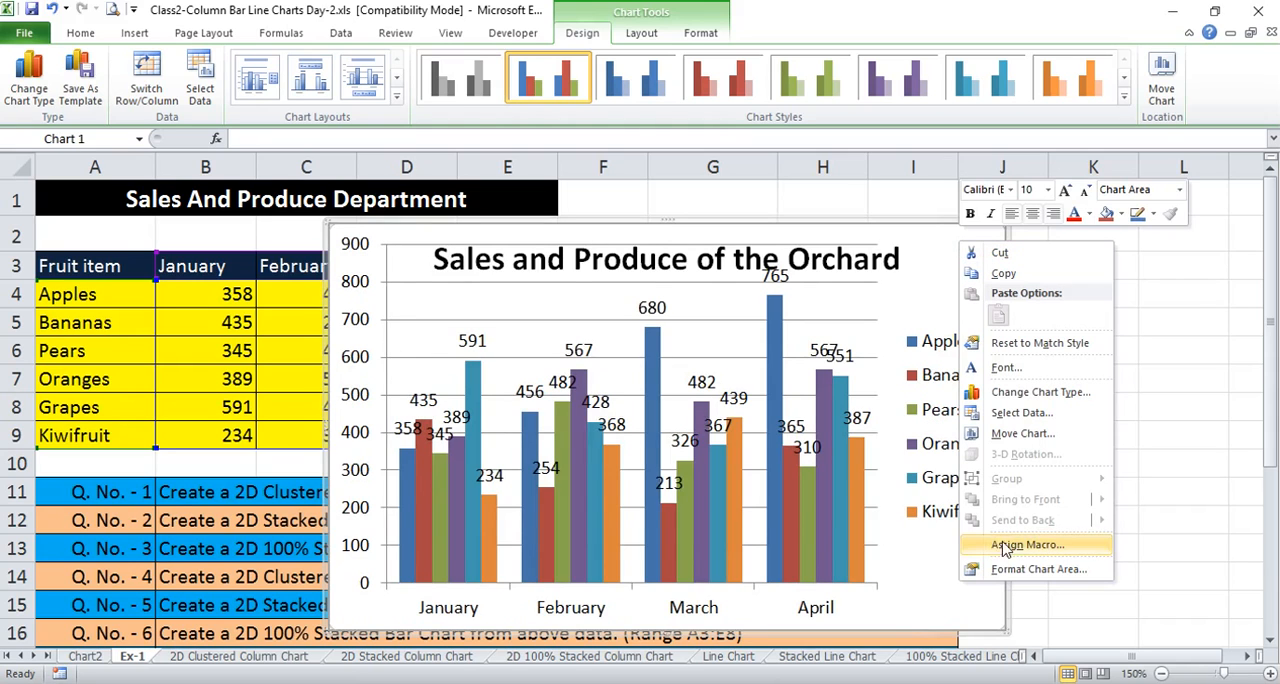
{"action": "left_click", "coordinate": [1036, 436]}
{"action": "left_click_drag", "start_coordinate": [955, 350], "coordinate": [418, 173]}
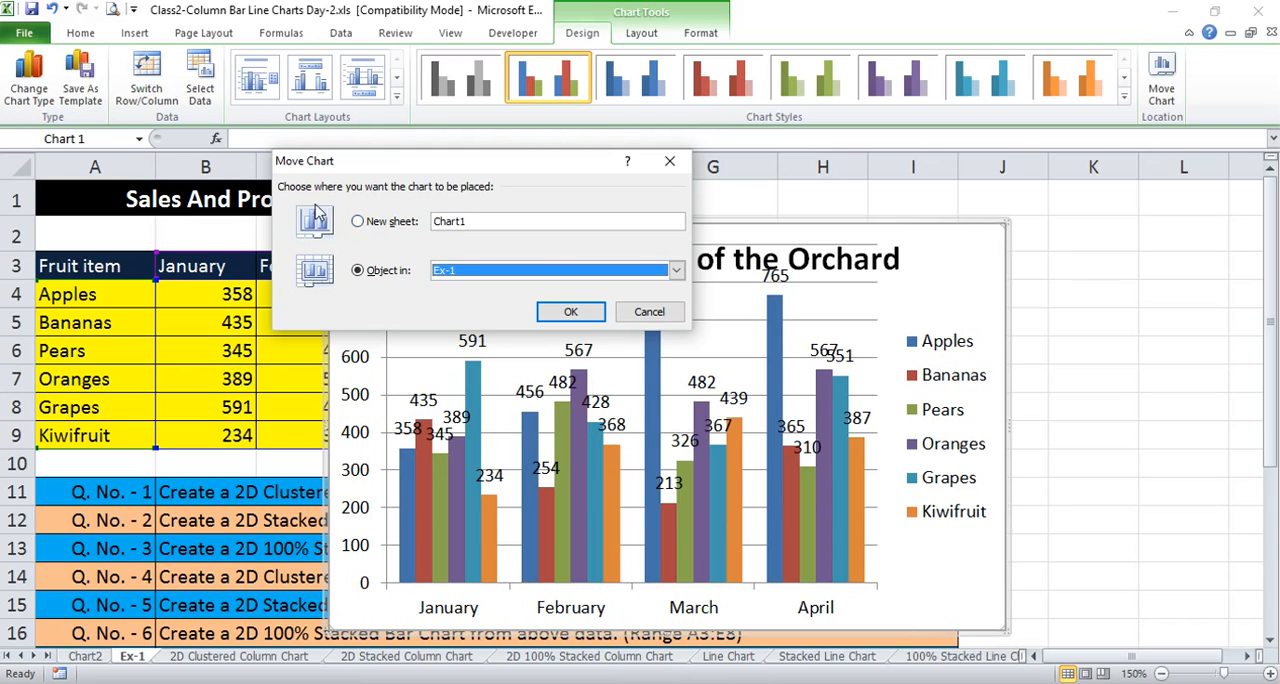
{"action": "left_click", "coordinate": [359, 222]}
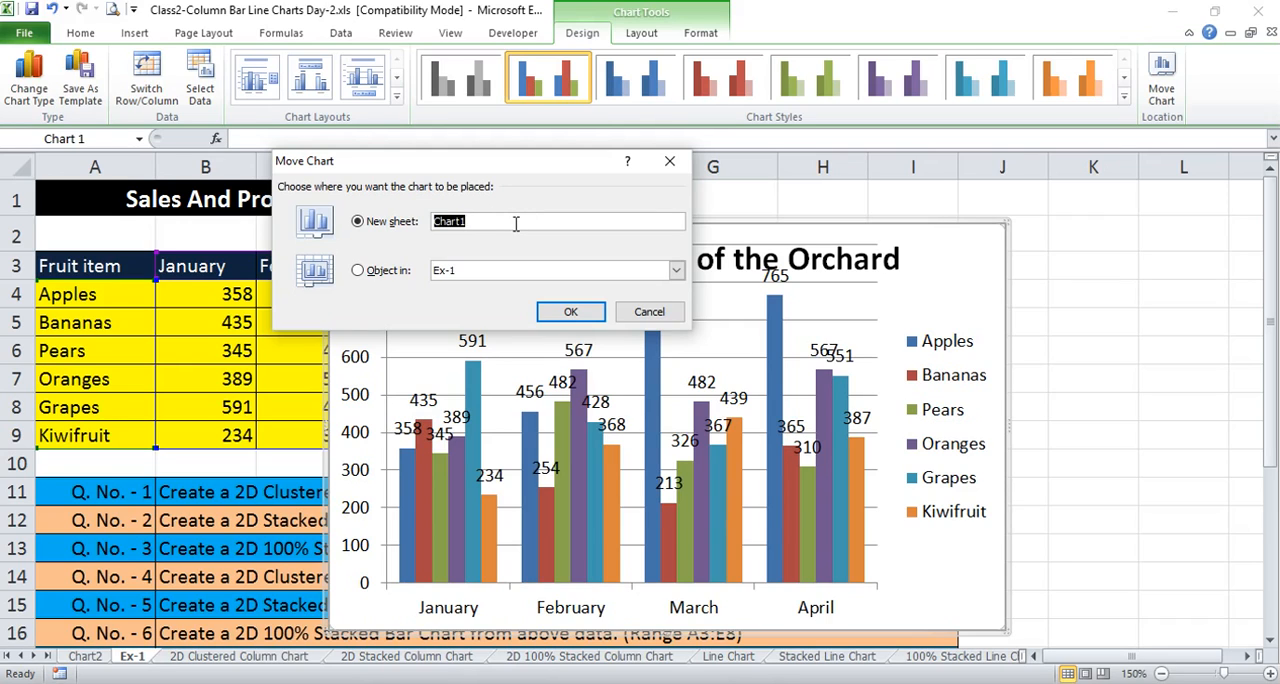
{"action": "type", "text": "Sales and Produce of Orc"}
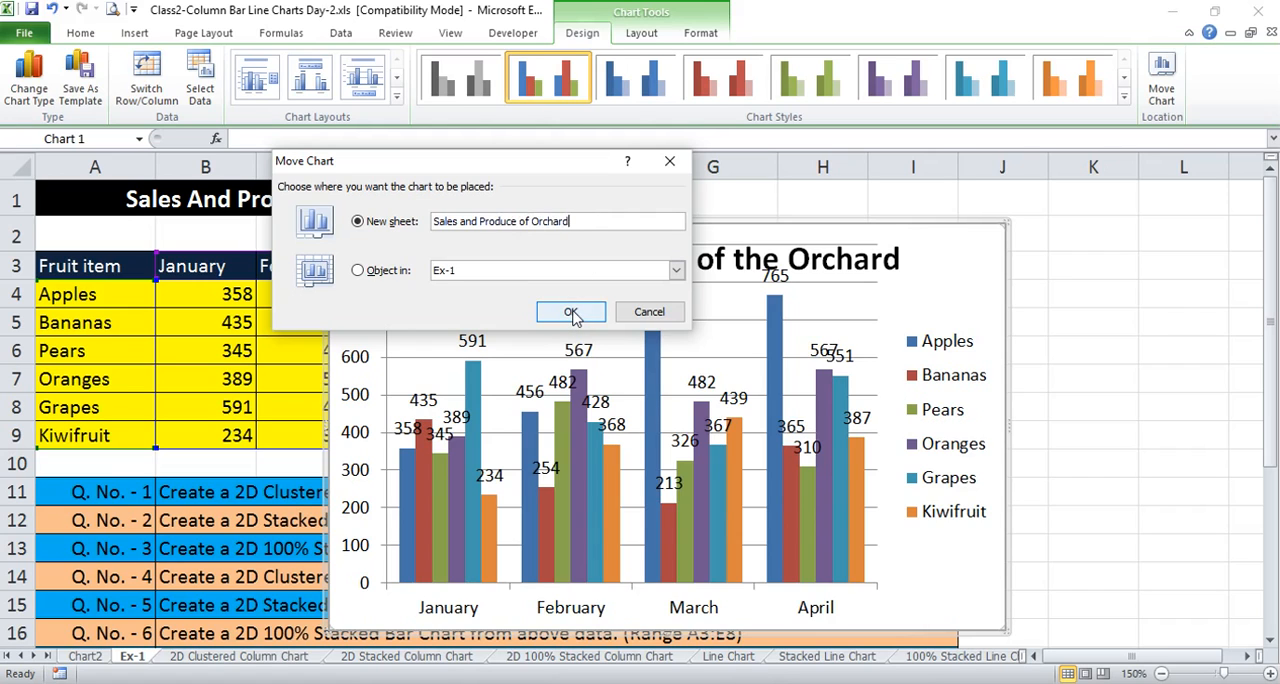
{"action": "left_click", "coordinate": [570, 312]}
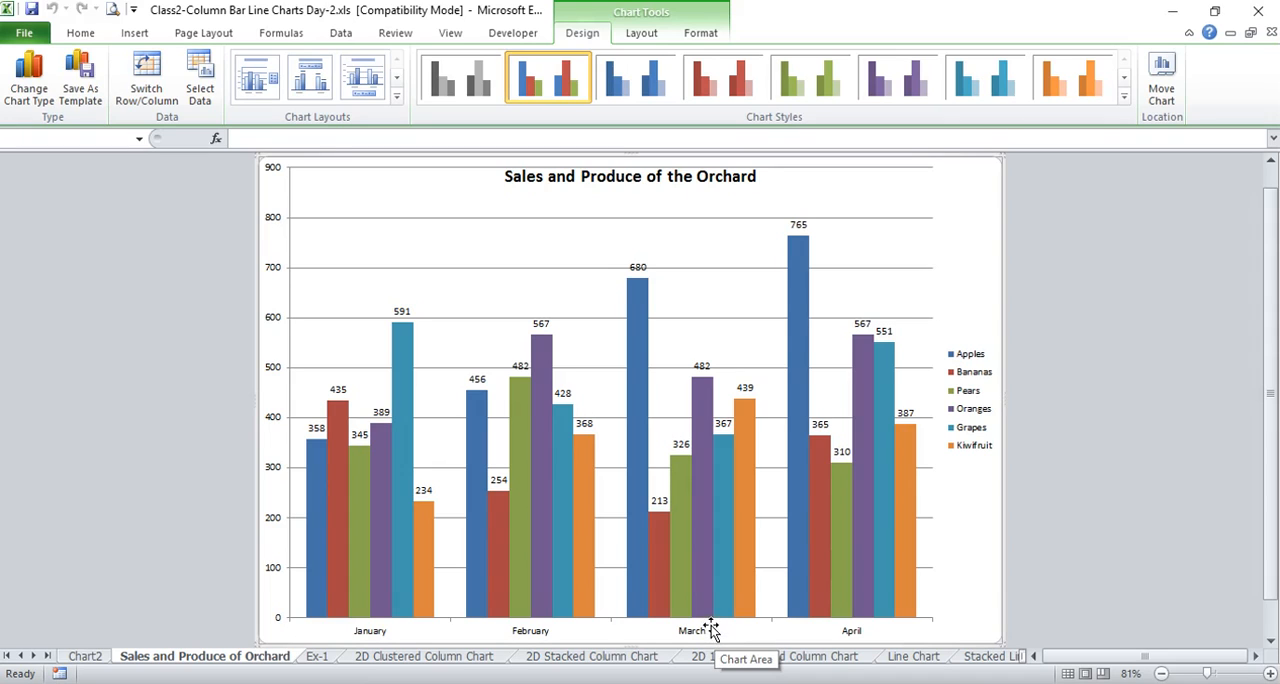
{"action": "mouse_move", "coordinate": [629, 566]}
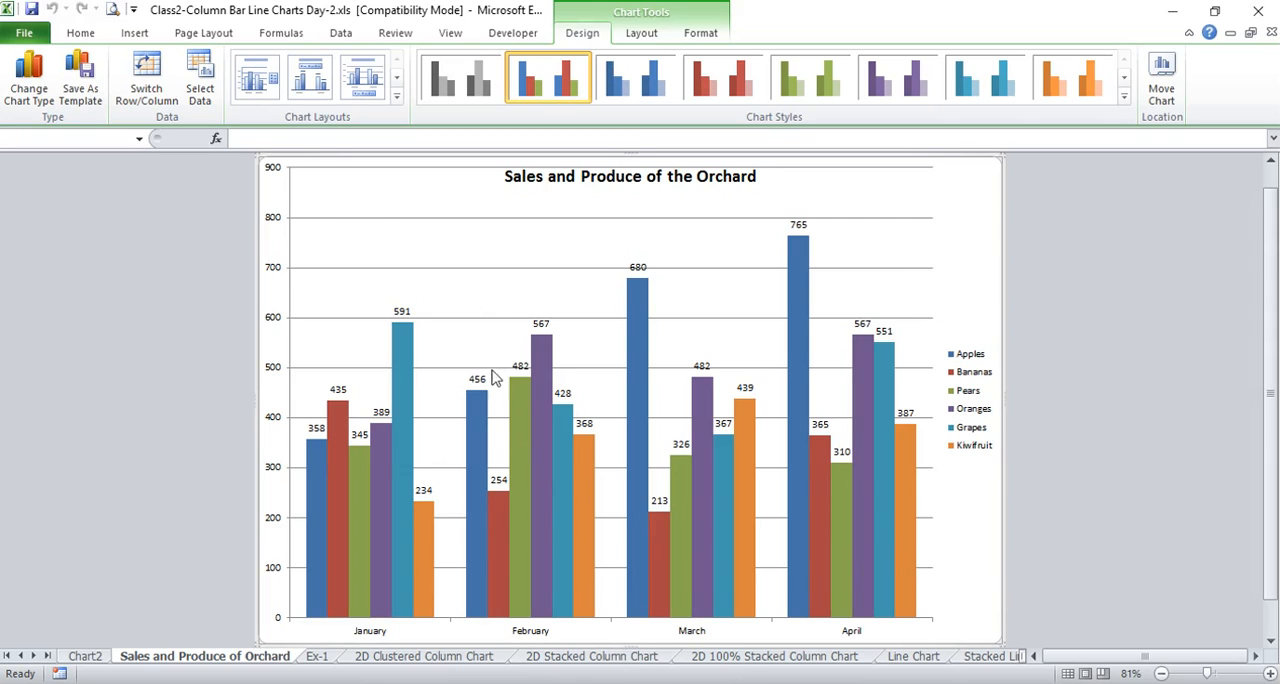
{"action": "right_click", "coordinate": [880, 196]}
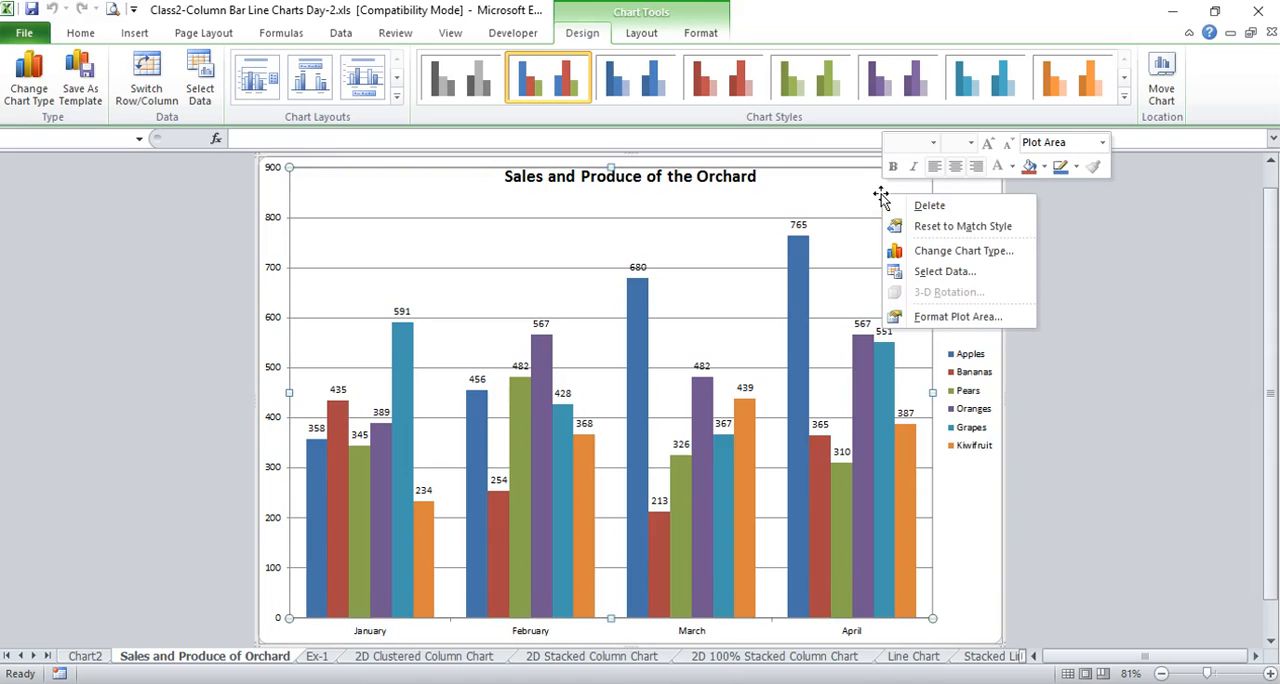
{"action": "right_click", "coordinate": [965, 179]}
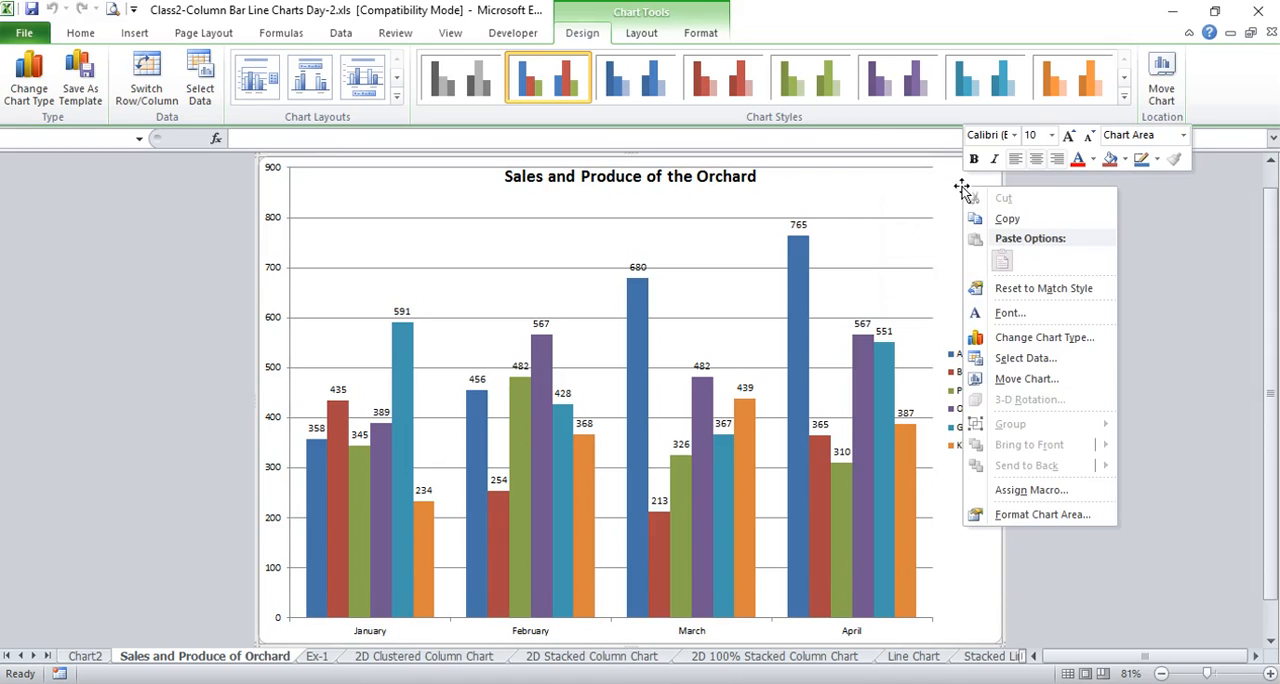
{"action": "left_click", "coordinate": [1027, 379]}
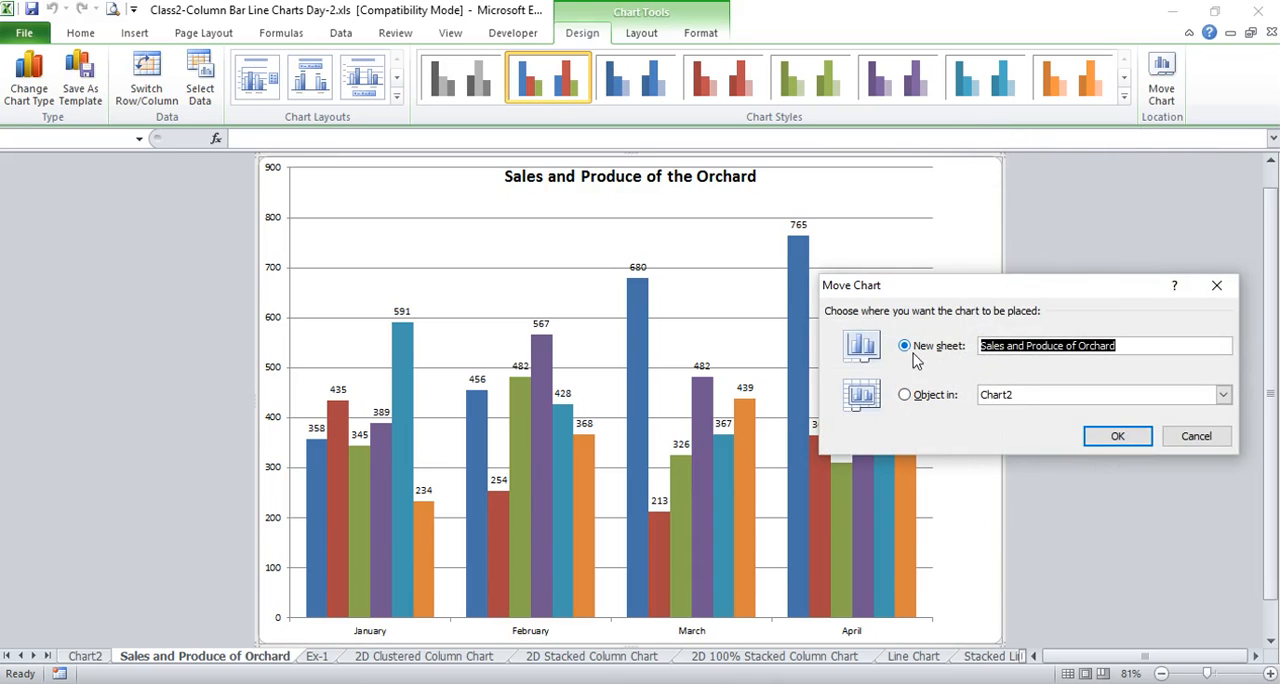
{"action": "left_click", "coordinate": [1127, 342]}
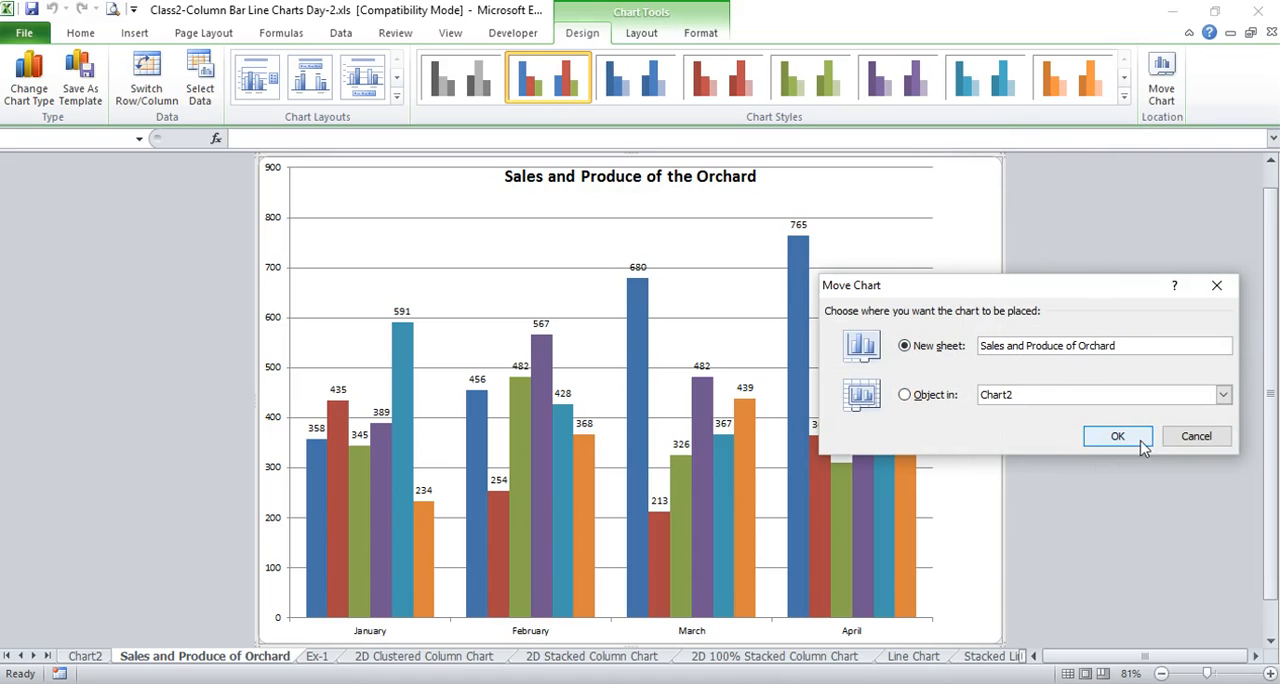
{"action": "left_click", "coordinate": [1196, 438]}
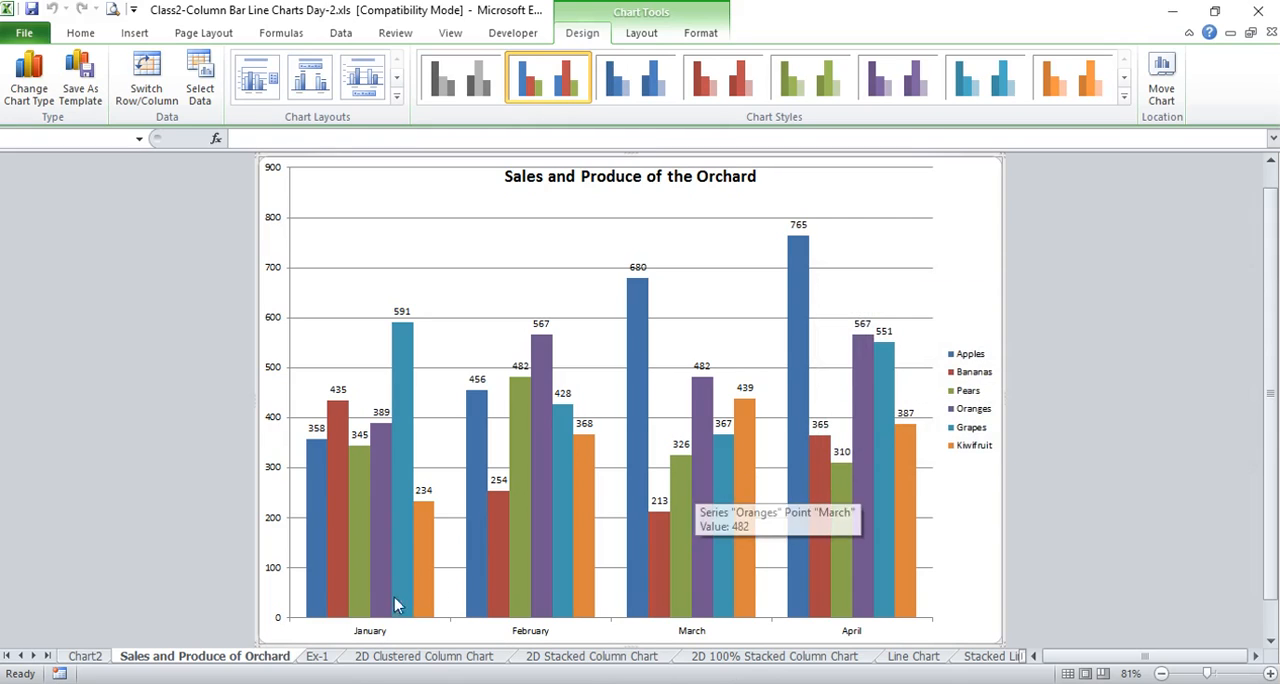
Insert a 2-D stacked column chart from the fruit sales data in A3:E9 on the Ex-1 sheet
{"action": "left_click", "coordinate": [317, 657]}
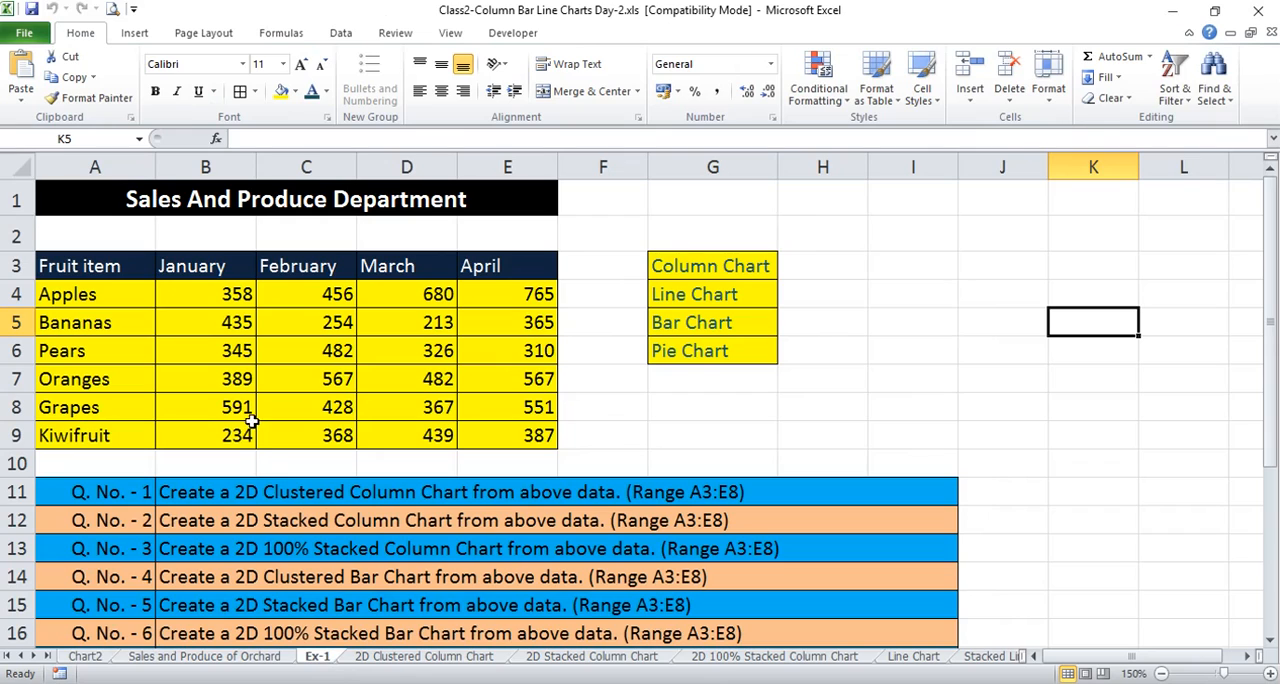
{"action": "left_click", "coordinate": [262, 325]}
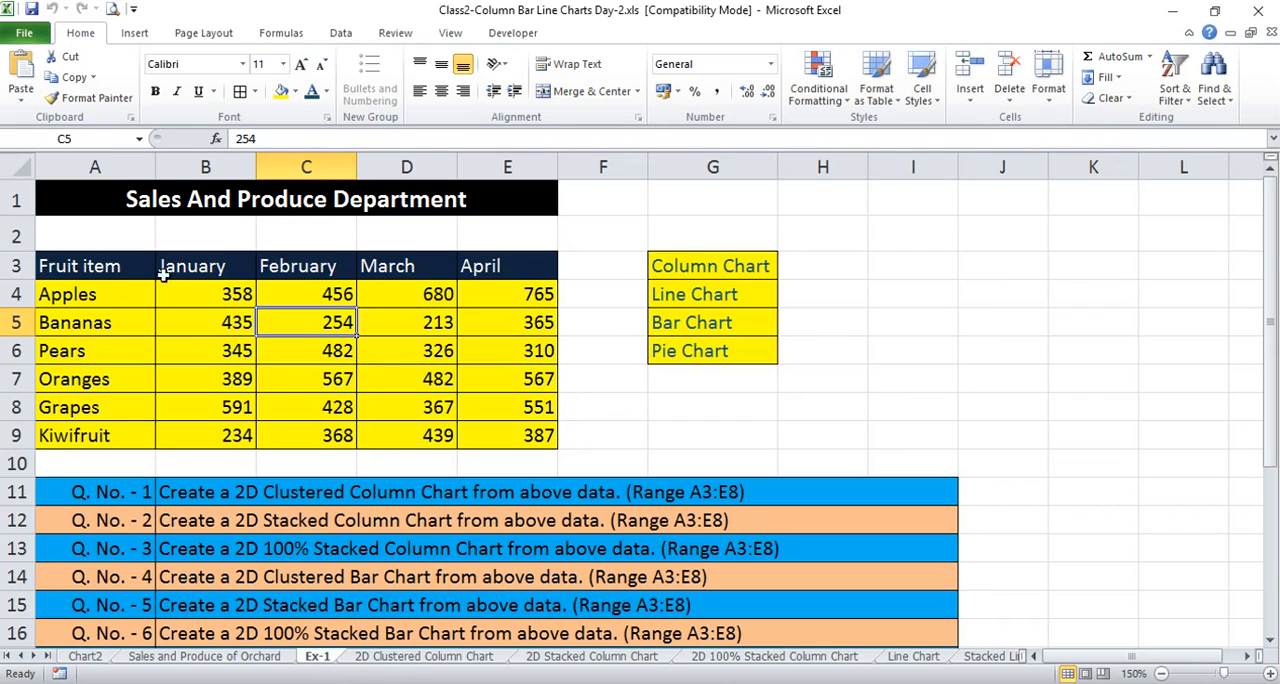
{"action": "left_click_drag", "start_coordinate": [114, 265], "coordinate": [504, 440]}
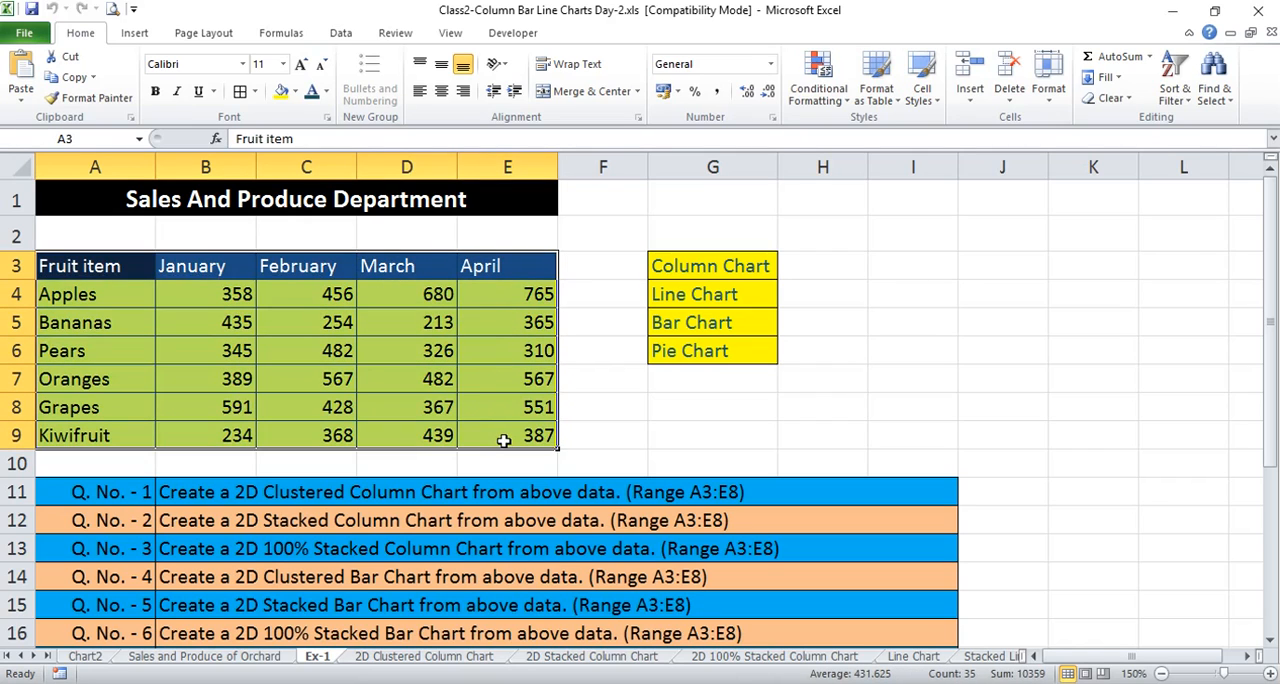
{"action": "left_click", "coordinate": [135, 34]}
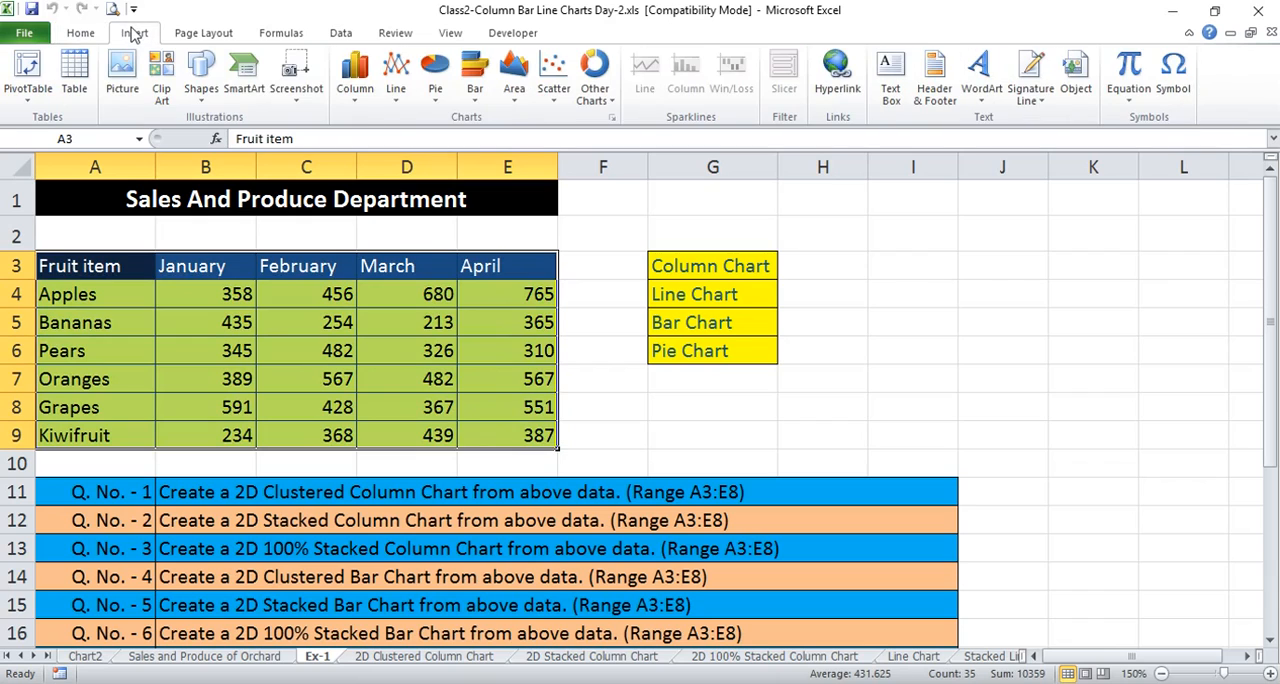
{"action": "left_click", "coordinate": [356, 104]}
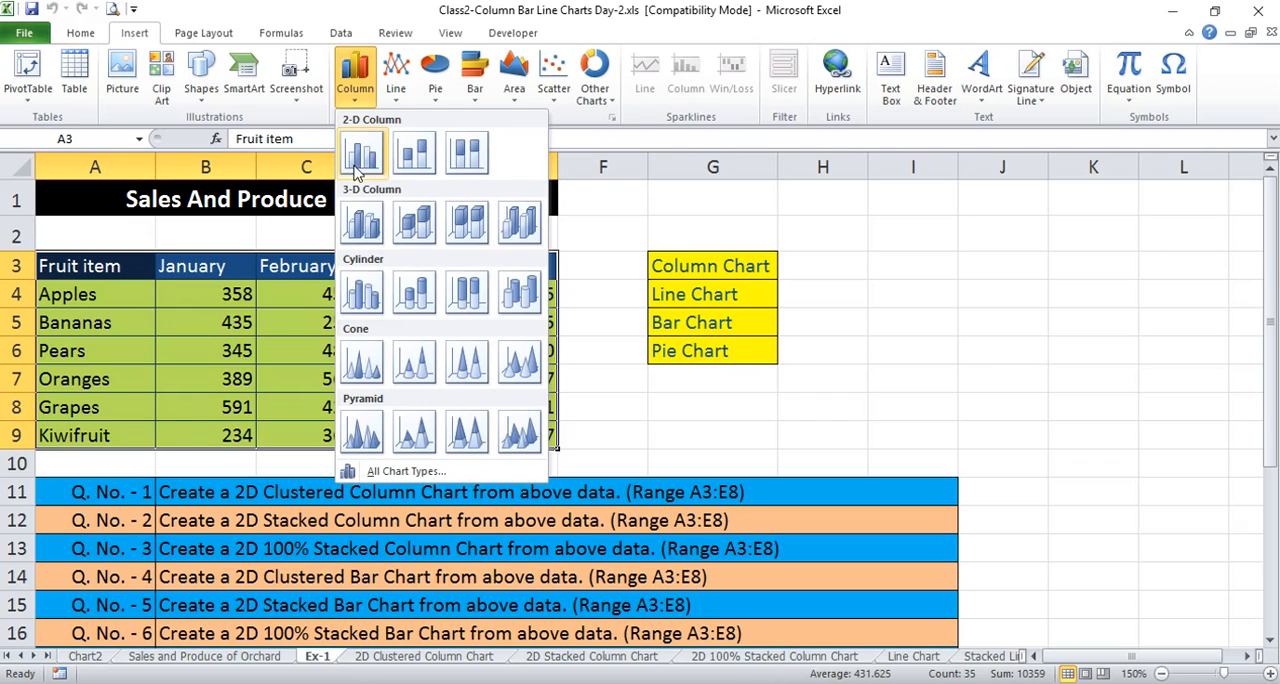
{"action": "left_click", "coordinate": [418, 153]}
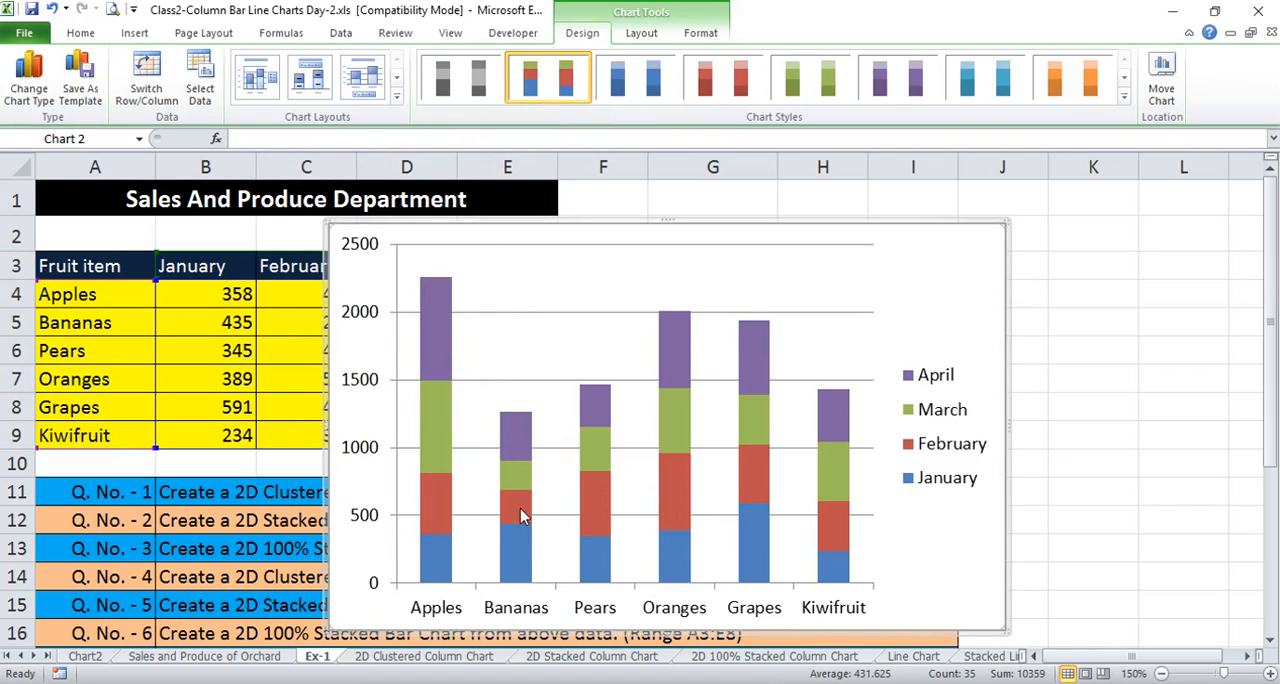
Examine the monthly segment values in the Apples column of the stacked chart
{"action": "mouse_move", "coordinate": [521, 507]}
{"action": "mouse_move", "coordinate": [440, 555]}
{"action": "mouse_move", "coordinate": [435, 287]}
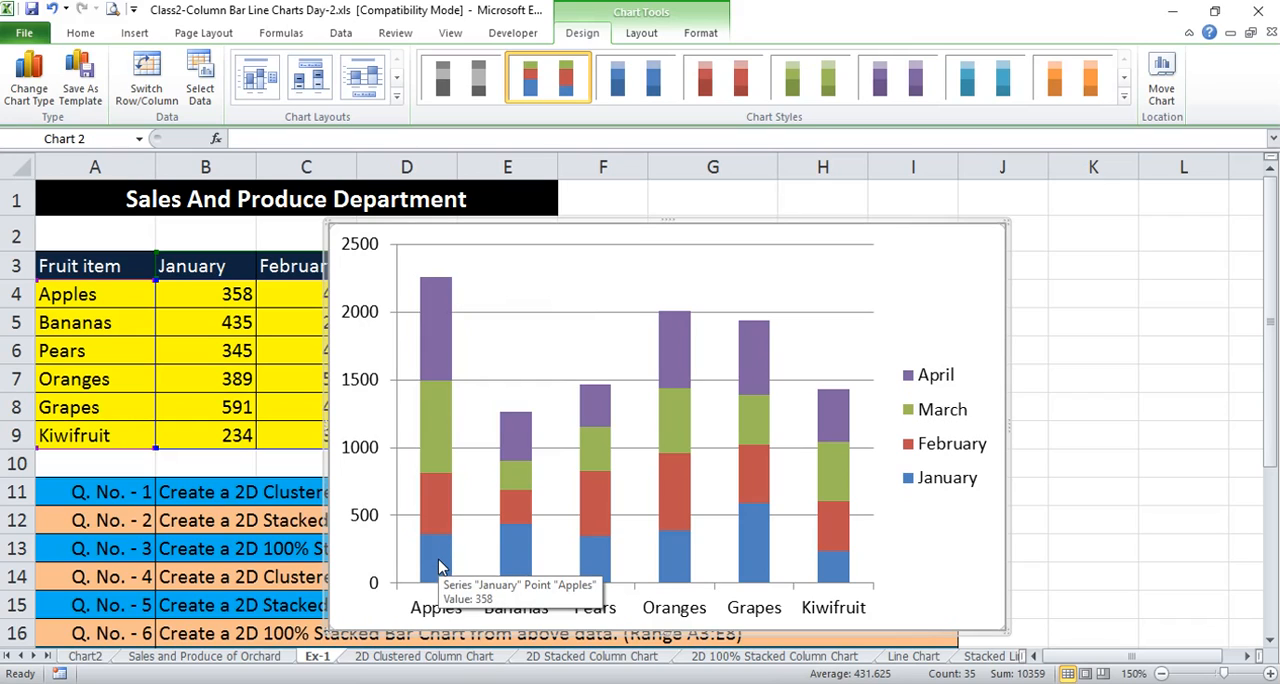
{"action": "mouse_move", "coordinate": [436, 434]}
{"action": "mouse_move", "coordinate": [440, 308]}
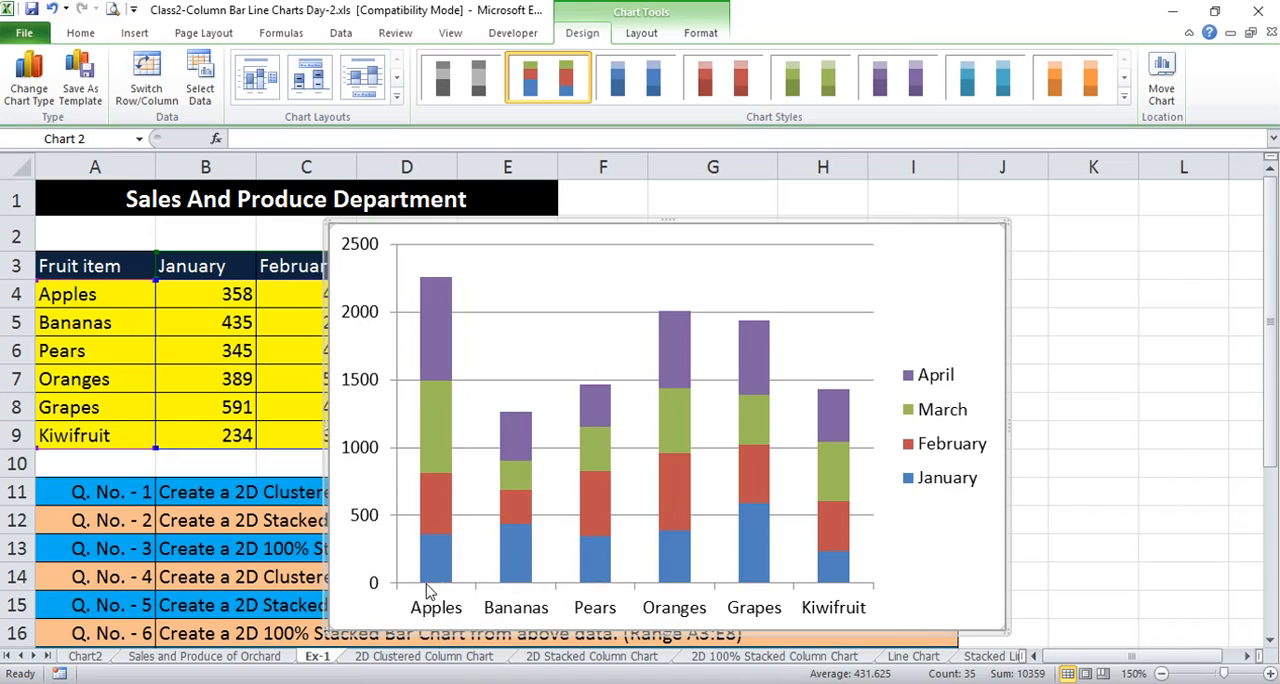
{"action": "mouse_move", "coordinate": [447, 590]}
{"action": "left_click", "coordinate": [640, 37]}
{"action": "left_click", "coordinate": [704, 34]}
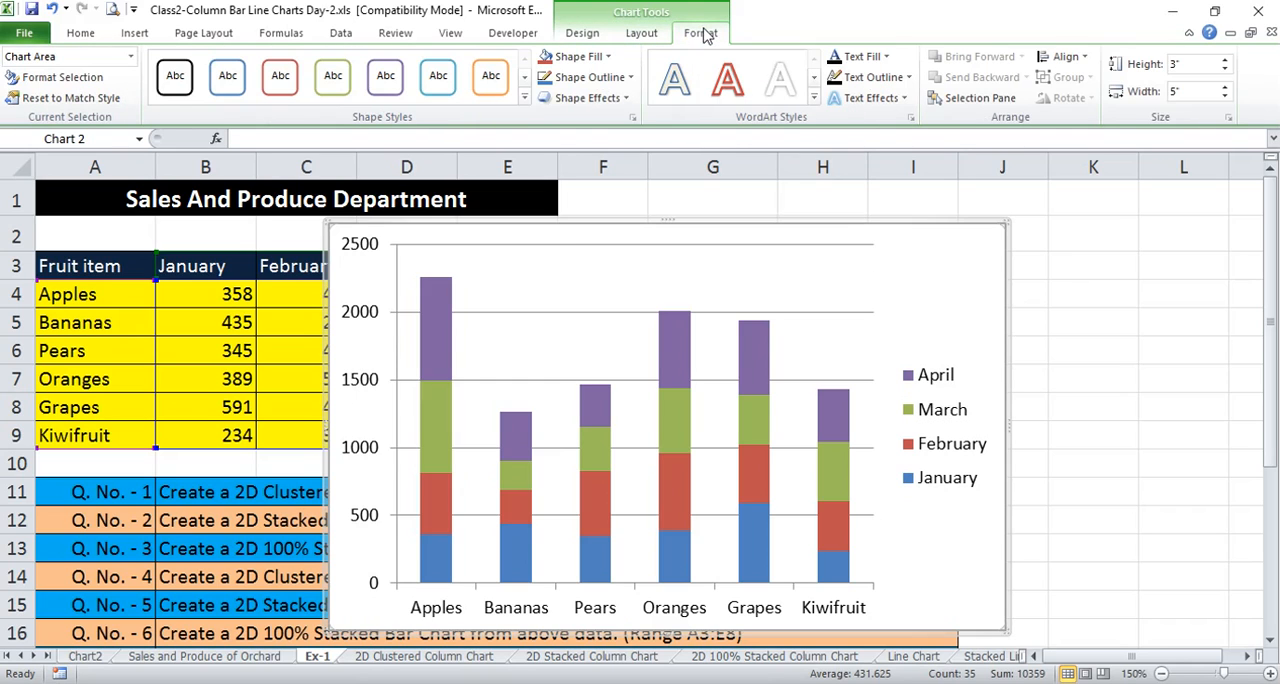
{"action": "left_click", "coordinate": [642, 37]}
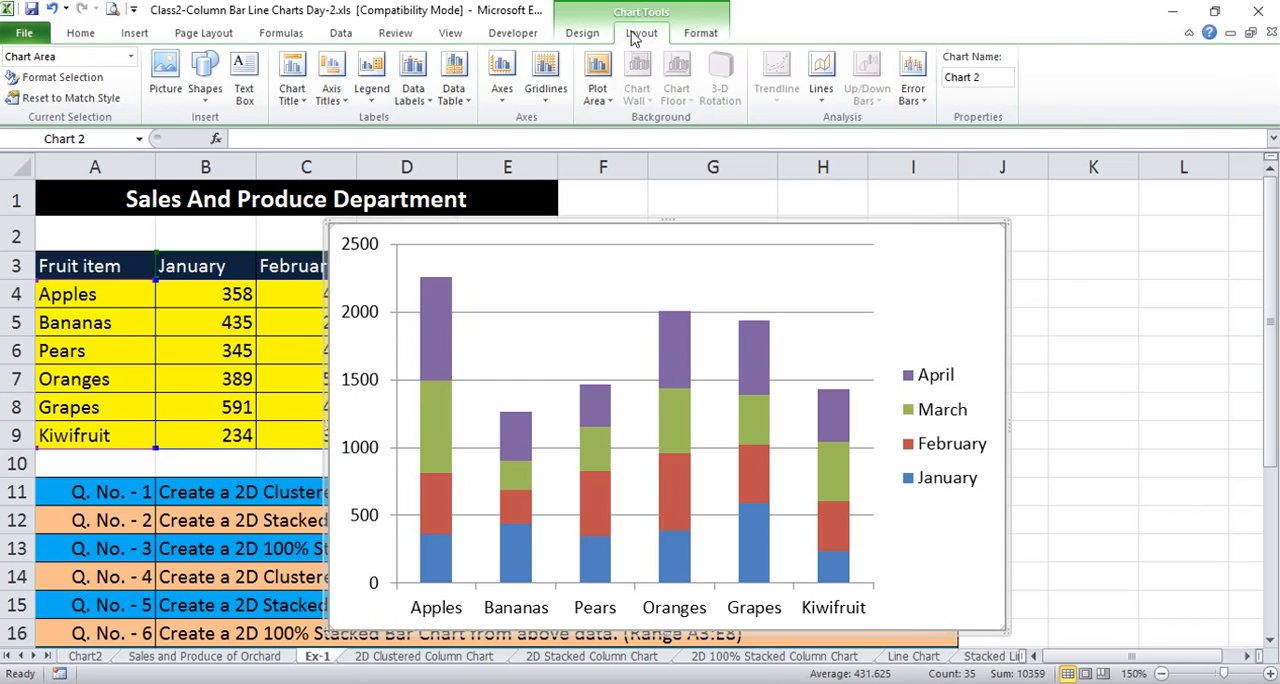
{"action": "left_click", "coordinate": [582, 37]}
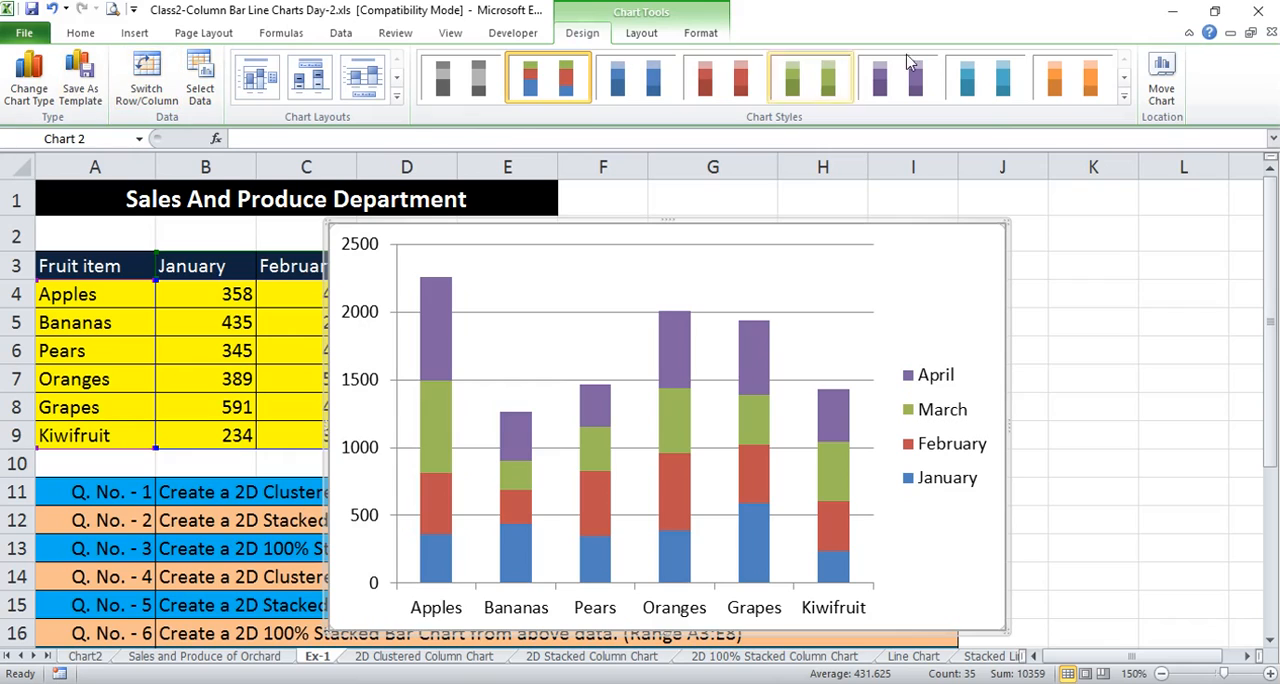
Move the stacked column chart to its own new sheet, keeping the suggested name Chart3
{"action": "right_click", "coordinate": [946, 265]}
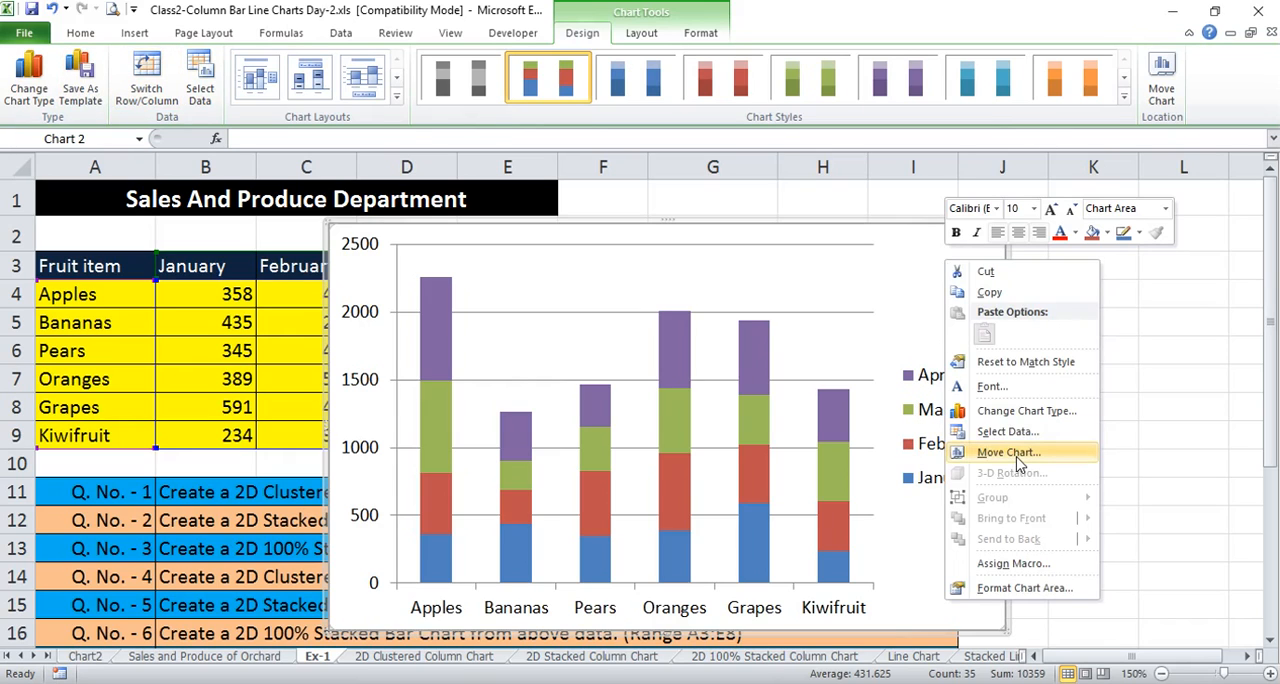
{"action": "left_click", "coordinate": [1016, 456]}
{"action": "left_click", "coordinate": [922, 424]}
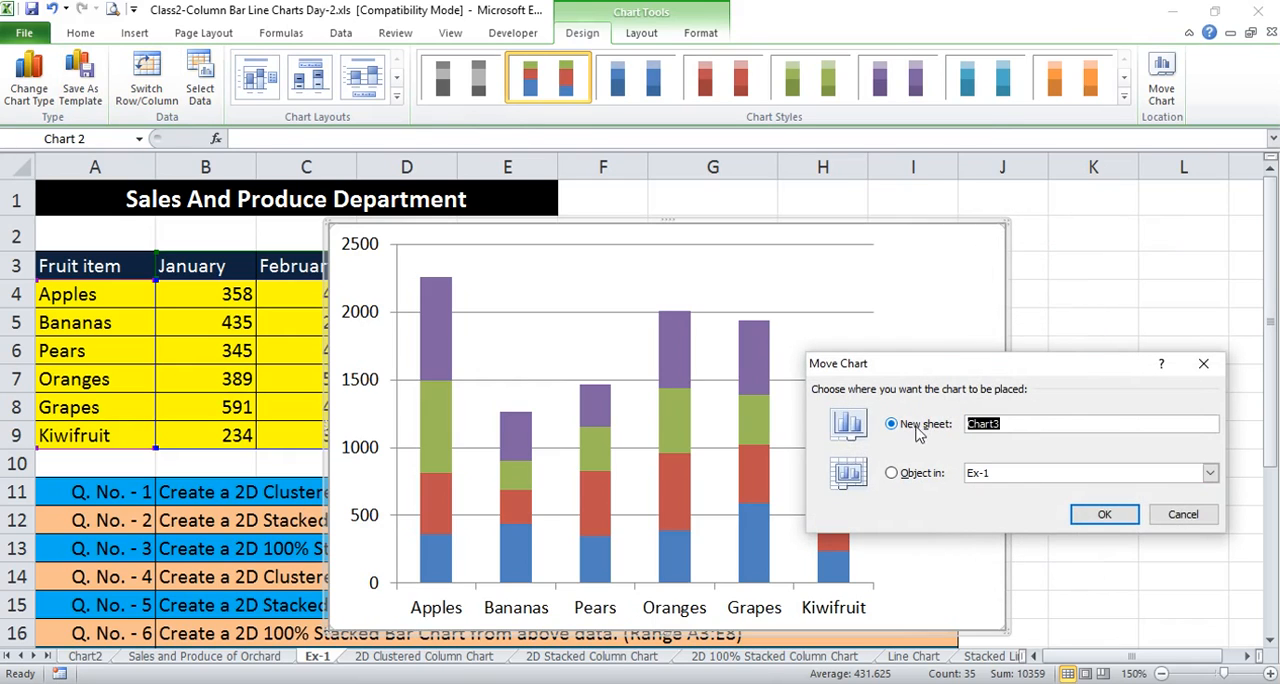
{"action": "left_click", "coordinate": [1105, 515]}
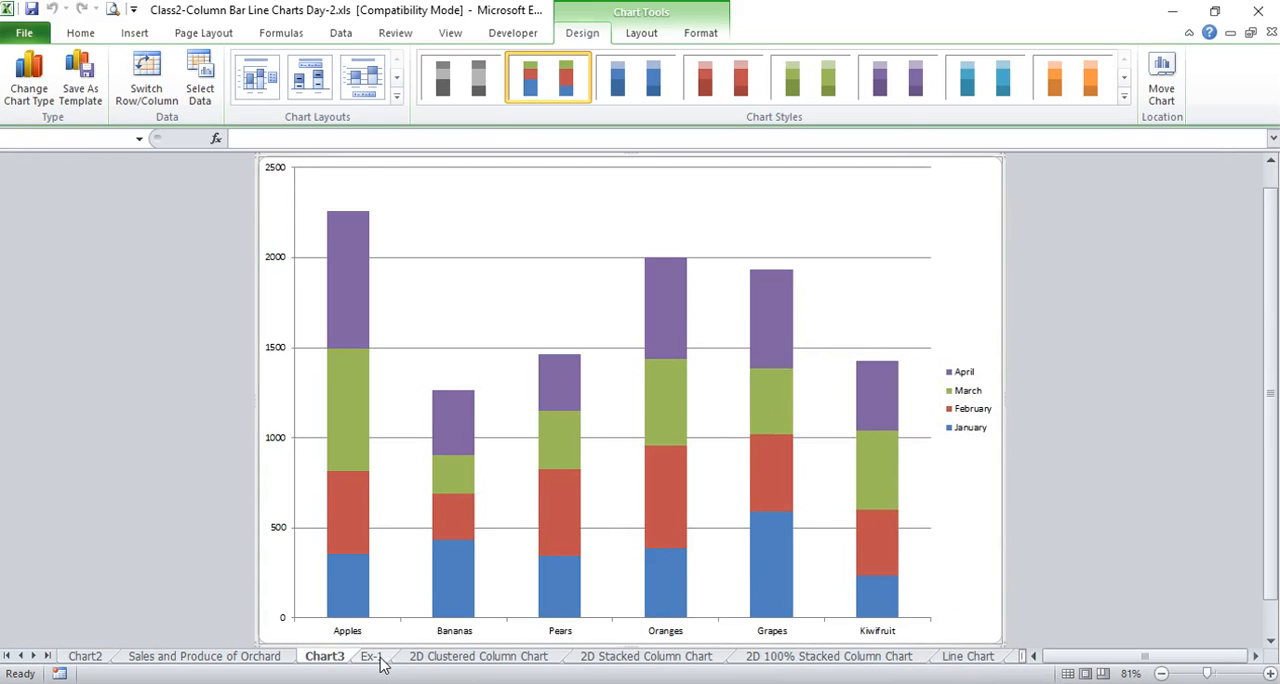
Insert a 2-D 100% stacked column chart from the fruit sales data in A3:E9 on the Ex-1 sheet
{"action": "left_click", "coordinate": [378, 660]}
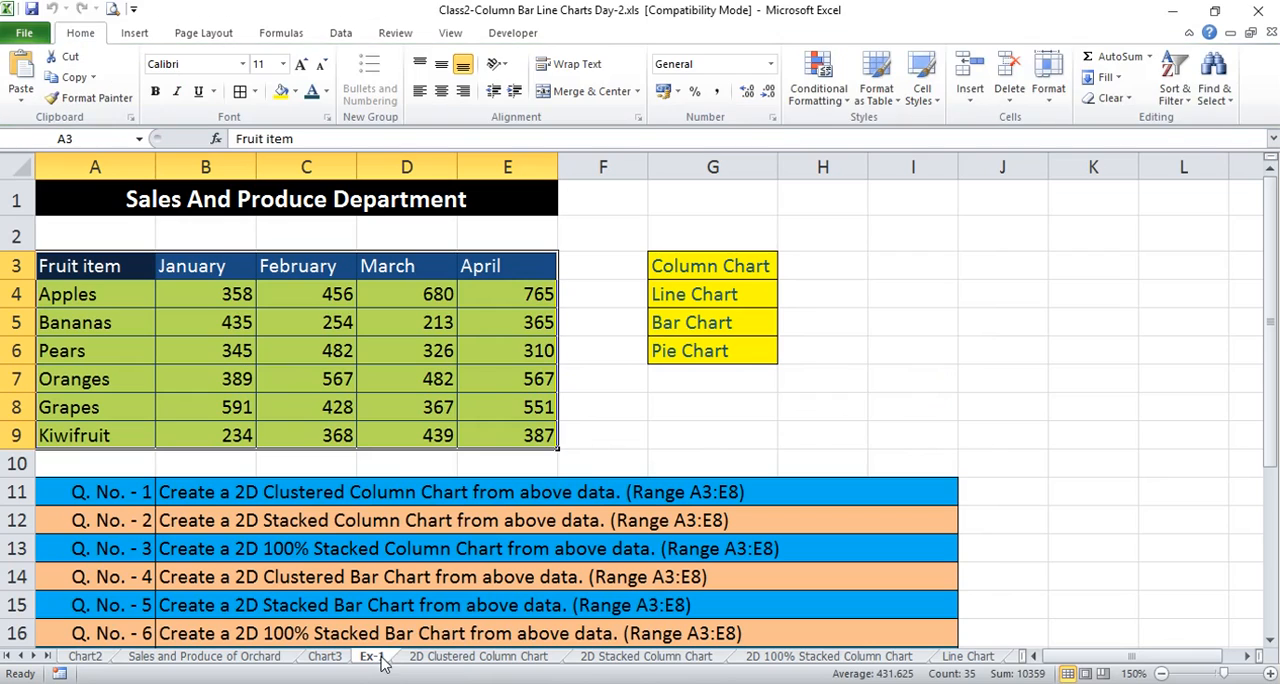
{"action": "left_click", "coordinate": [206, 319]}
{"action": "left_click_drag", "start_coordinate": [103, 262], "coordinate": [497, 435]}
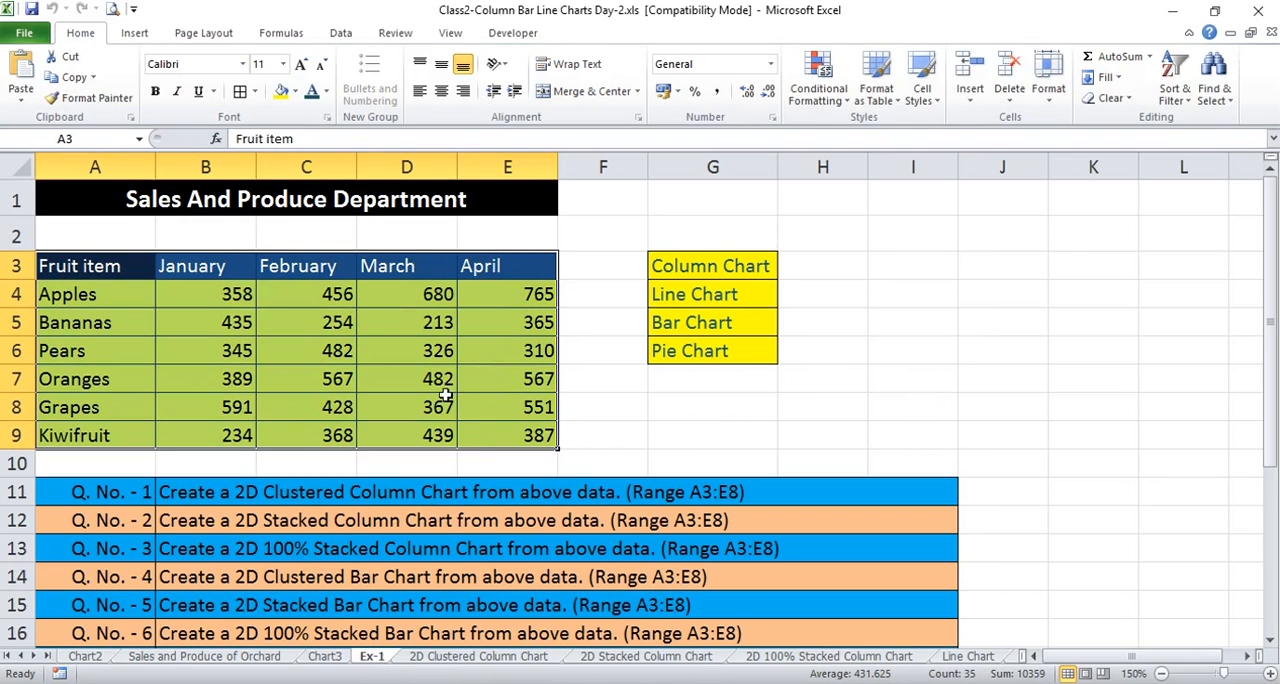
{"action": "left_click", "coordinate": [136, 34]}
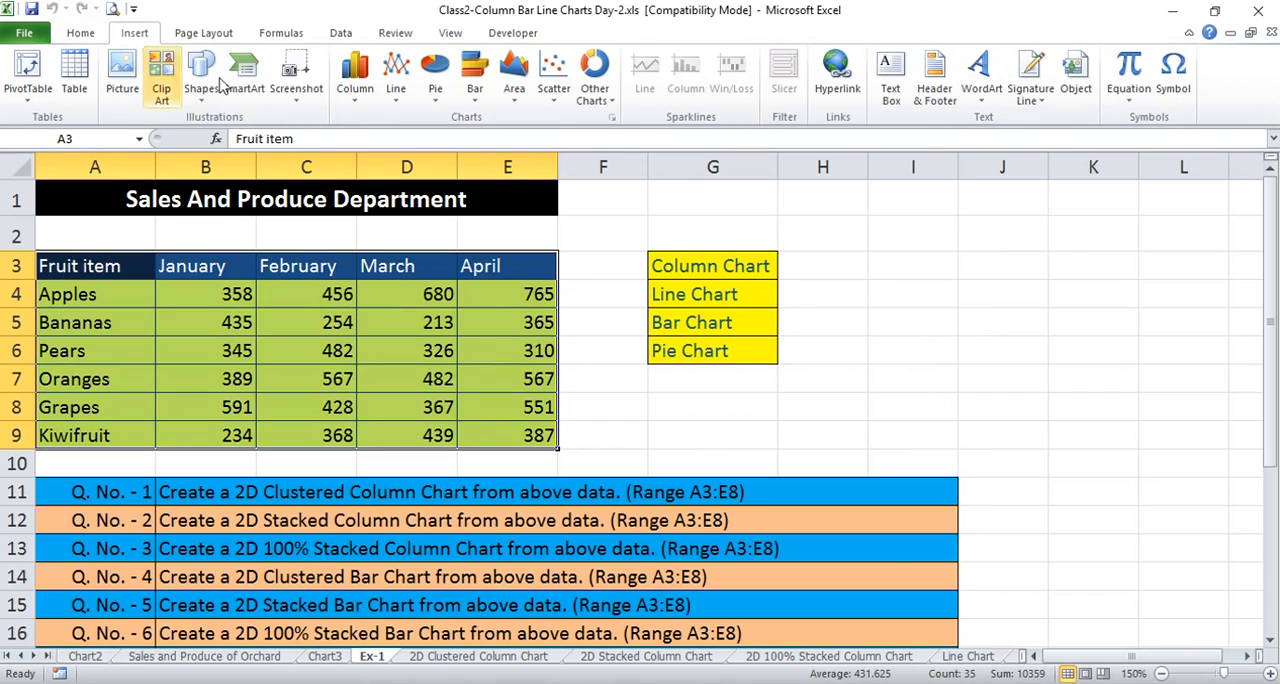
{"action": "left_click", "coordinate": [352, 90]}
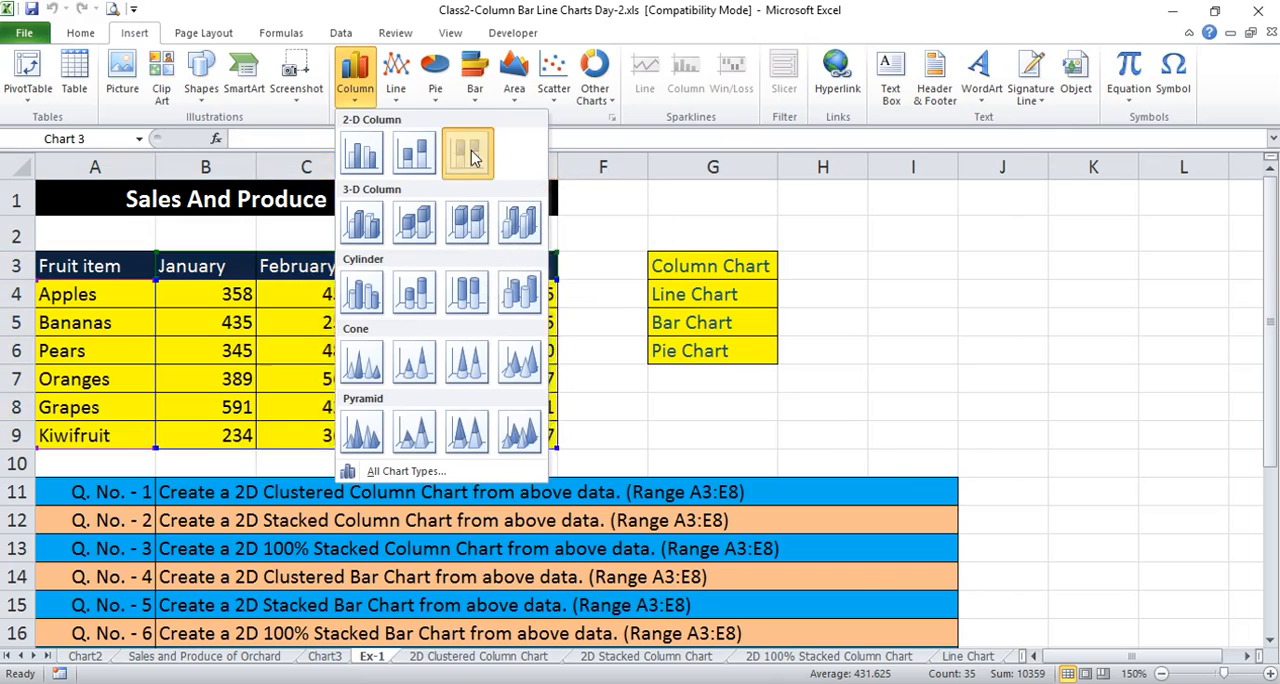
{"action": "left_click", "coordinate": [470, 153]}
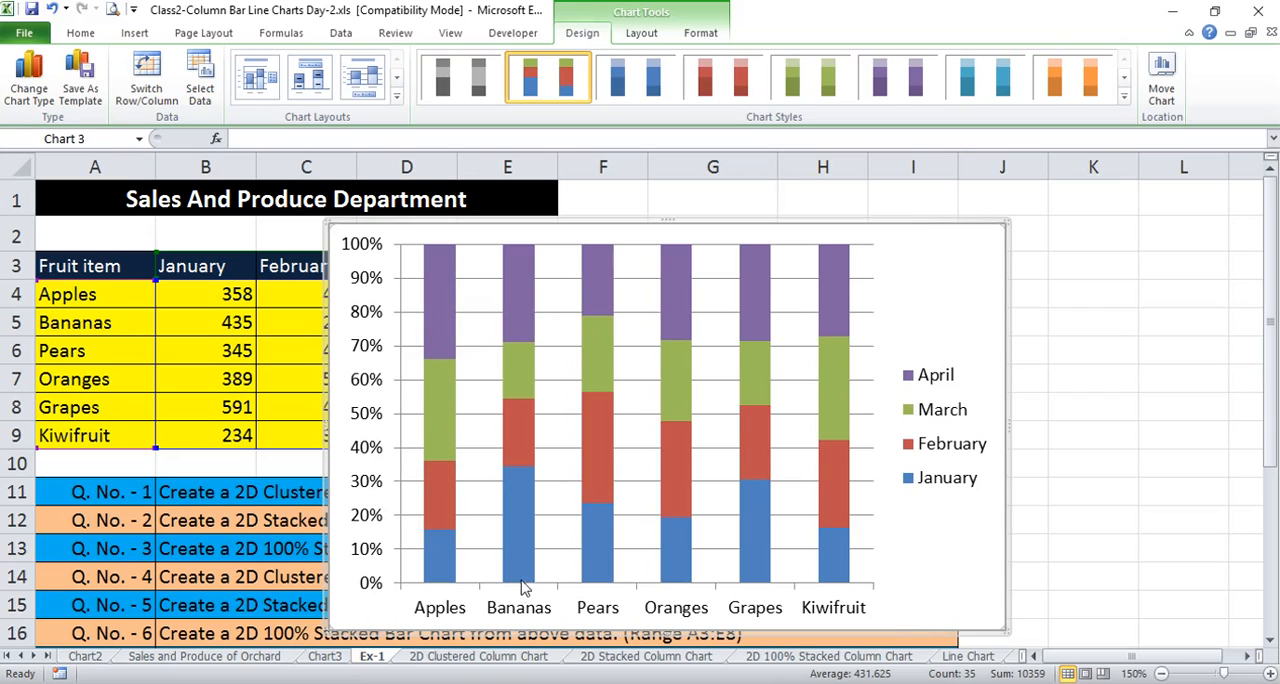
Examine the monthly segments of the Apples and Bananas columns in the 100% stacked chart
{"action": "mouse_move", "coordinate": [517, 259]}
{"action": "mouse_move", "coordinate": [446, 509]}
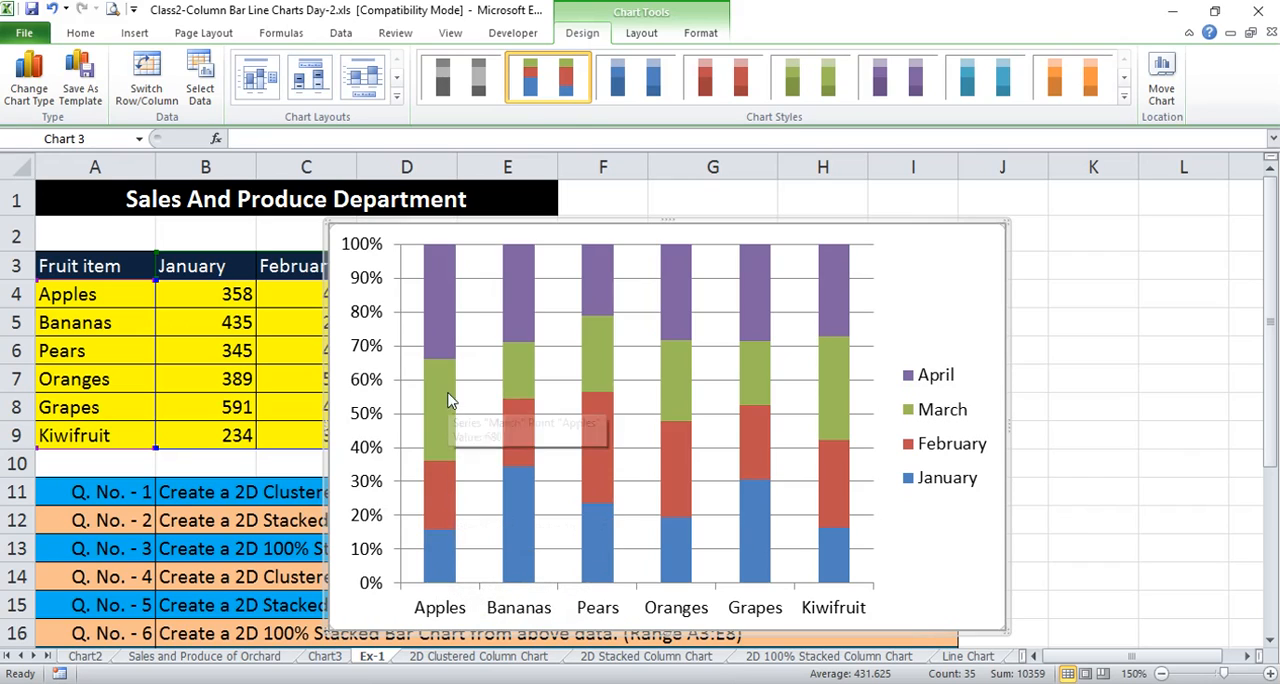
{"action": "mouse_move", "coordinate": [445, 563]}
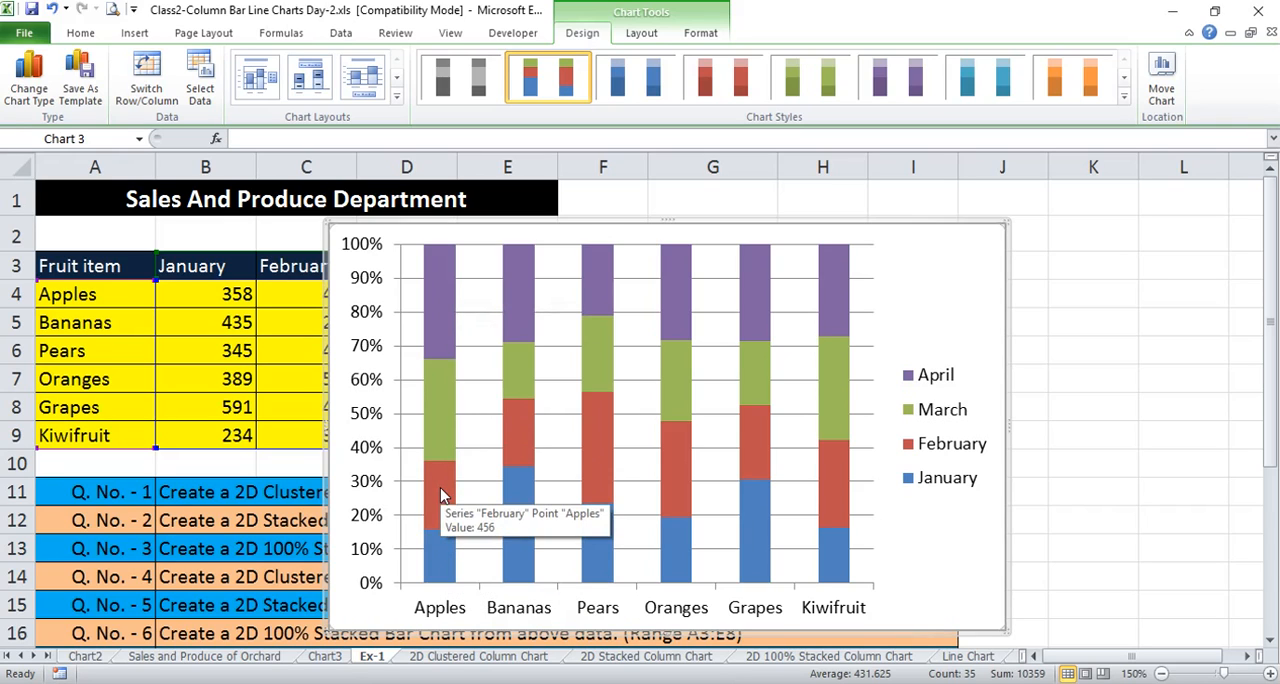
{"action": "mouse_move", "coordinate": [443, 408]}
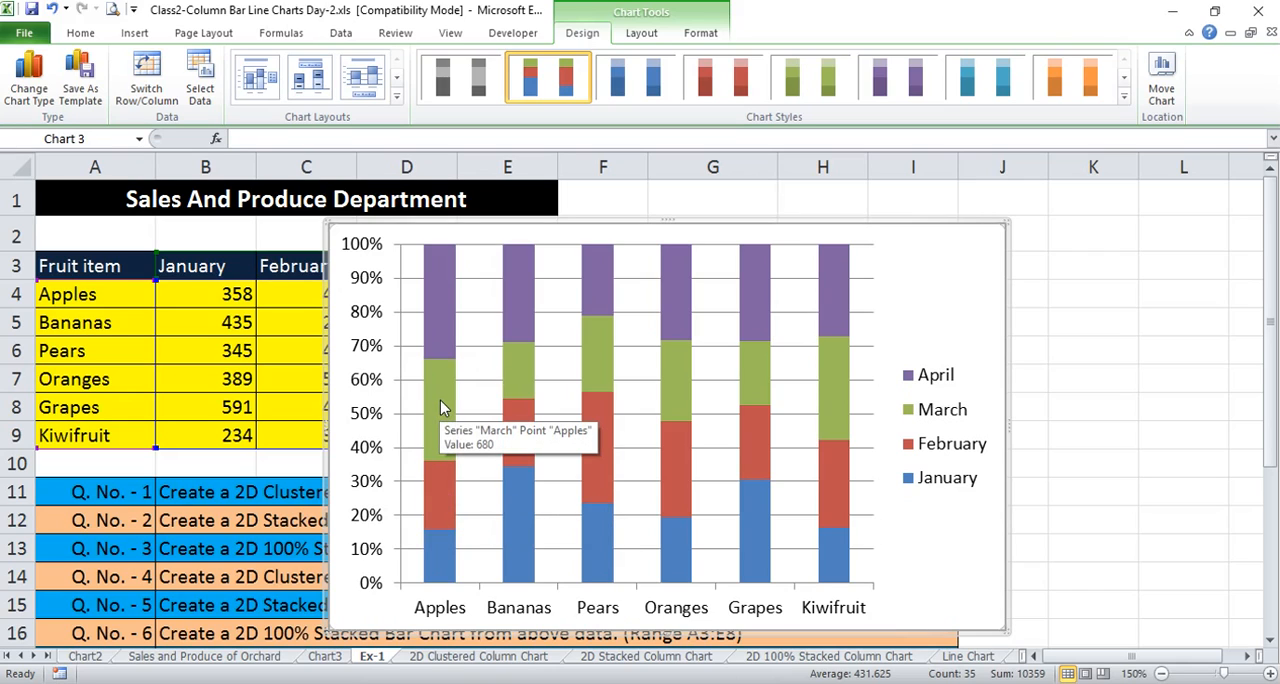
{"action": "mouse_move", "coordinate": [443, 320]}
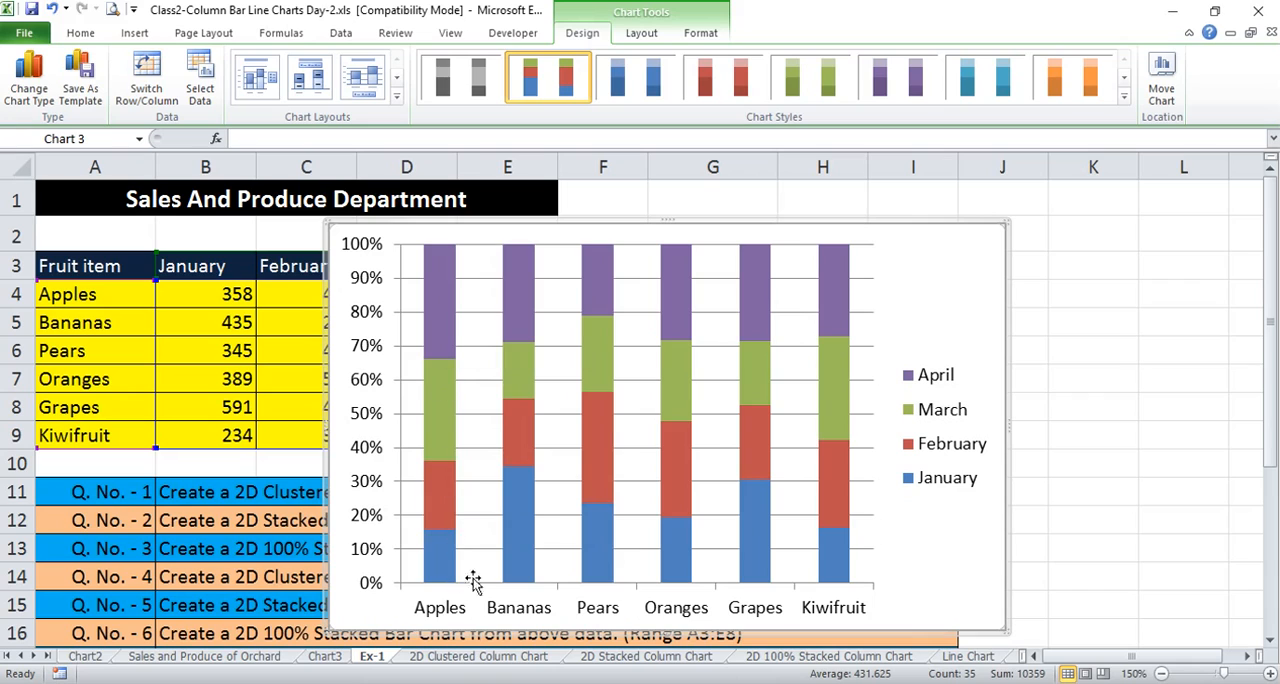
{"action": "mouse_move", "coordinate": [523, 553]}
Move the 100% stacked column chart to its own new sheet, keeping the suggested name Chart4
{"action": "right_click", "coordinate": [937, 270]}
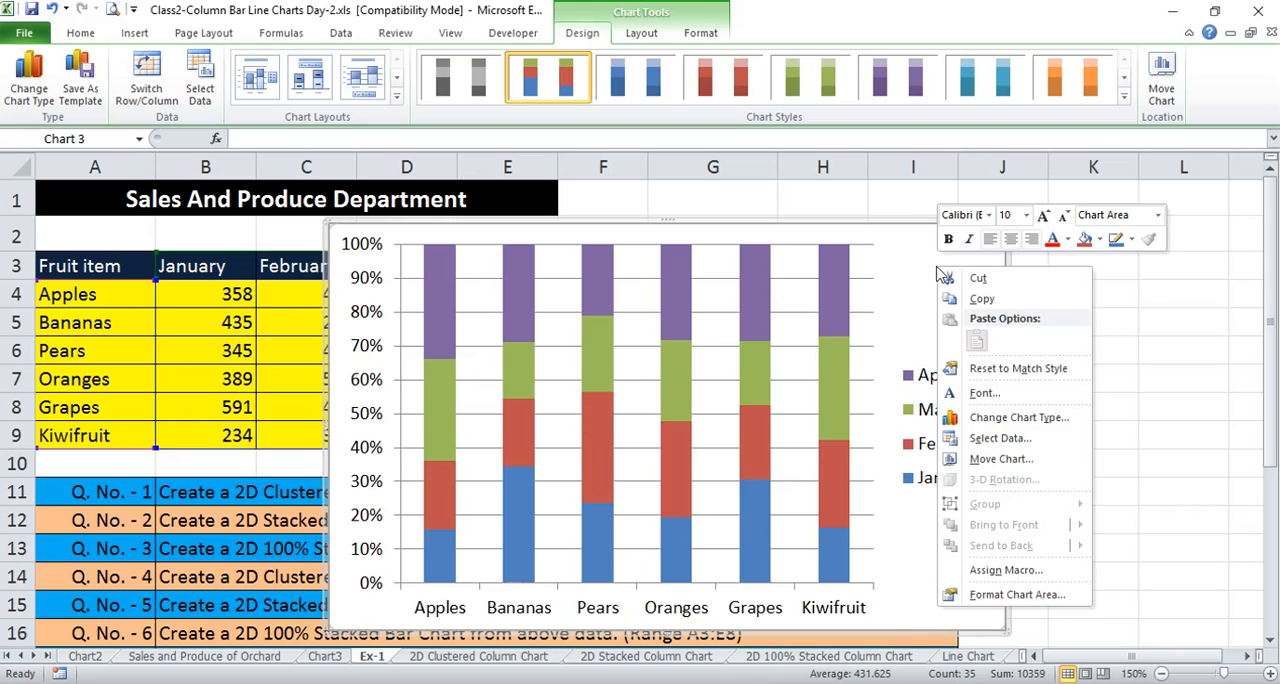
{"action": "left_click", "coordinate": [1000, 459]}
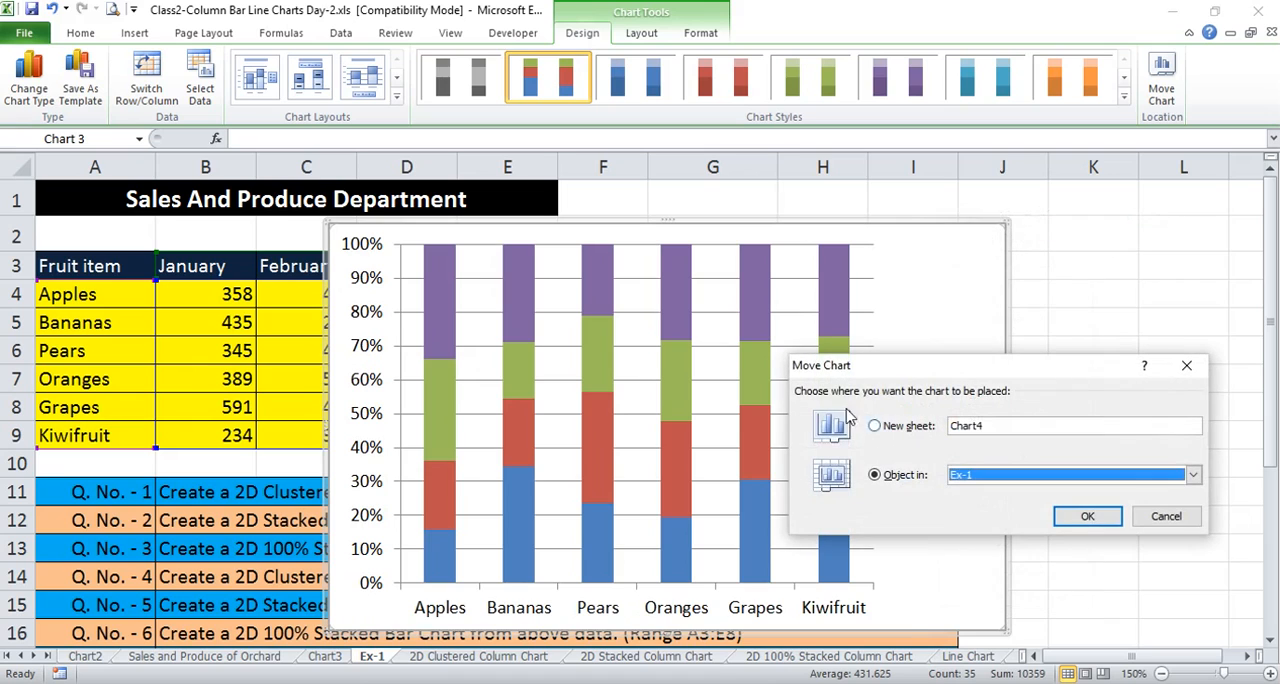
{"action": "left_click", "coordinate": [898, 430]}
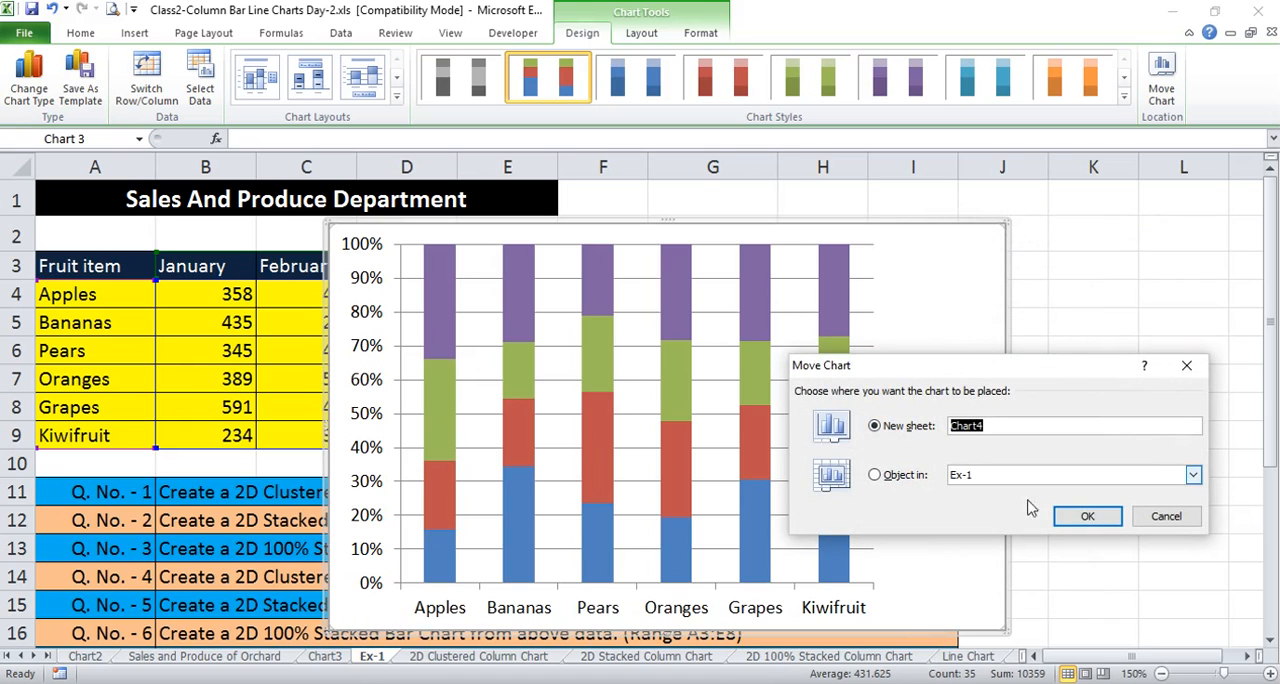
{"action": "left_click", "coordinate": [1089, 518]}
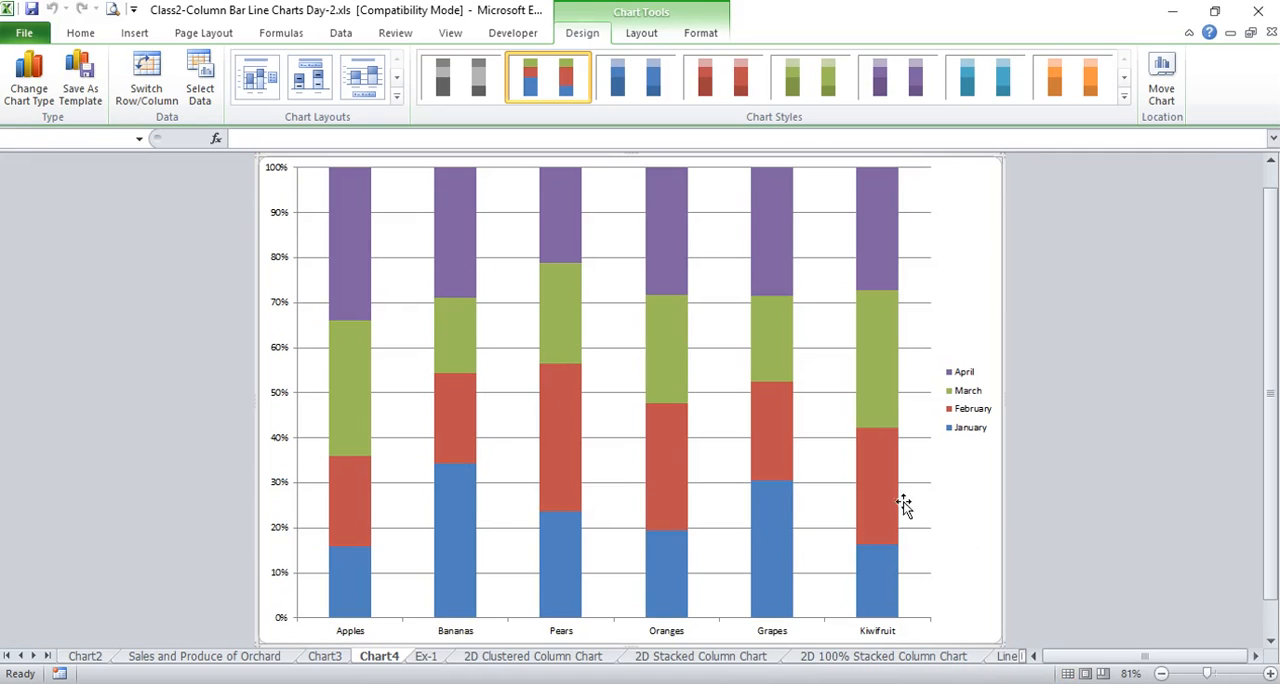
Insert a basic 2-D pie chart of the Apples data from A3:E4 on the Ex-1 sheet and shift it slightly up and left
{"action": "left_click", "coordinate": [426, 656]}
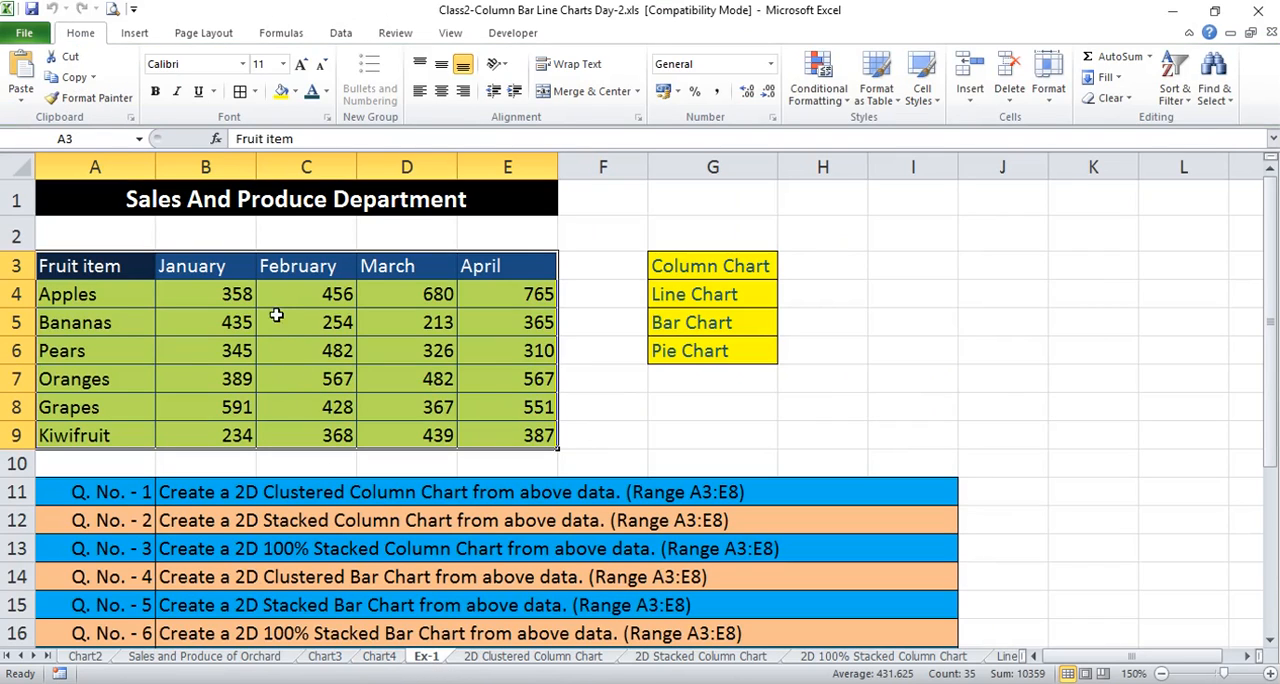
{"action": "left_click", "coordinate": [250, 297]}
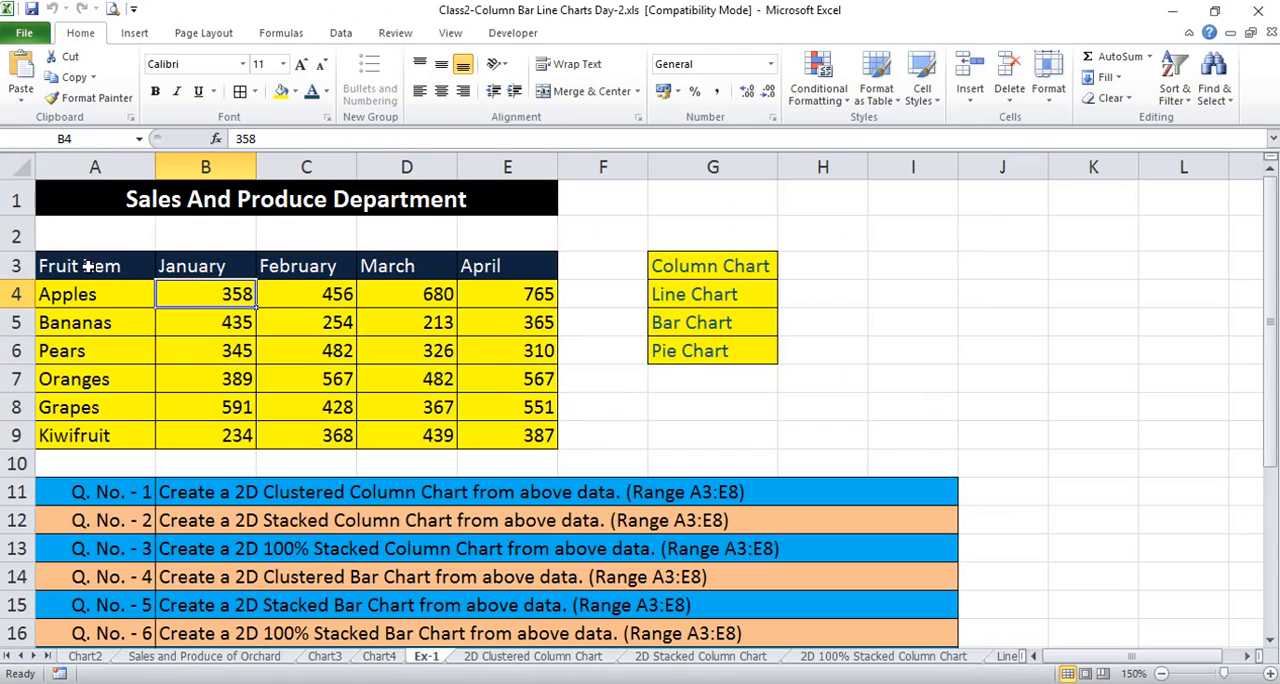
{"action": "left_click_drag", "start_coordinate": [87, 266], "coordinate": [509, 269]}
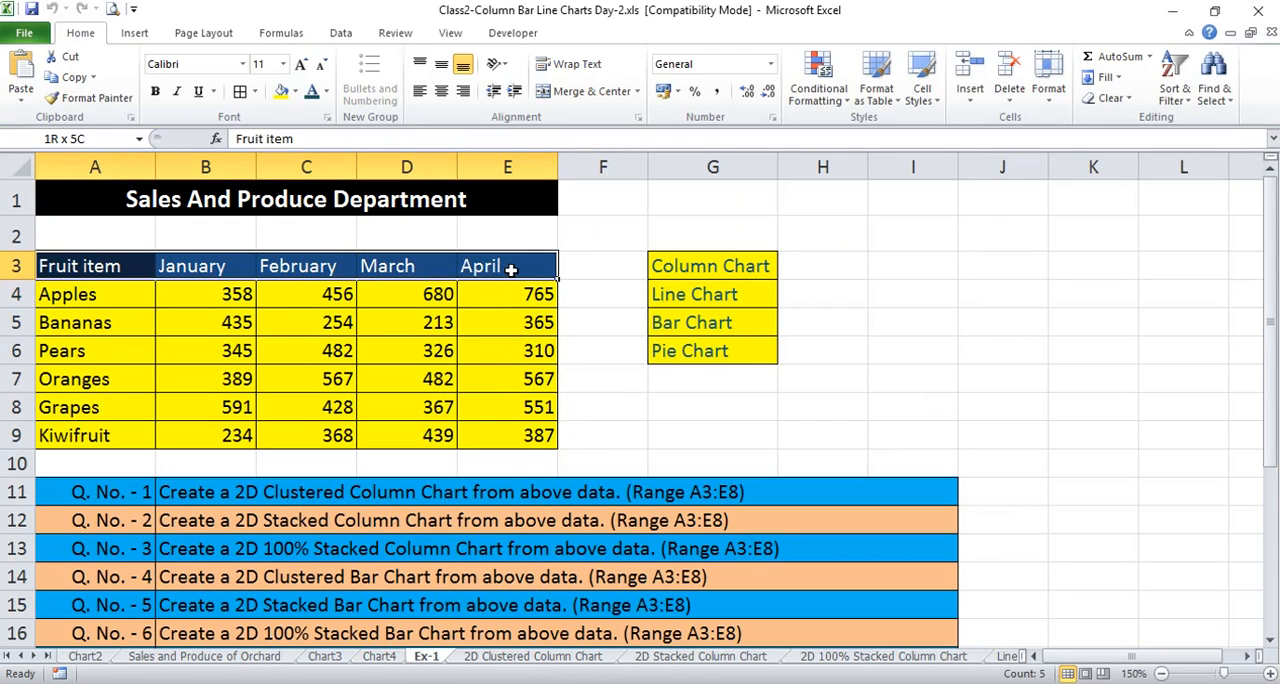
{"action": "left_click", "coordinate": [295, 318]}
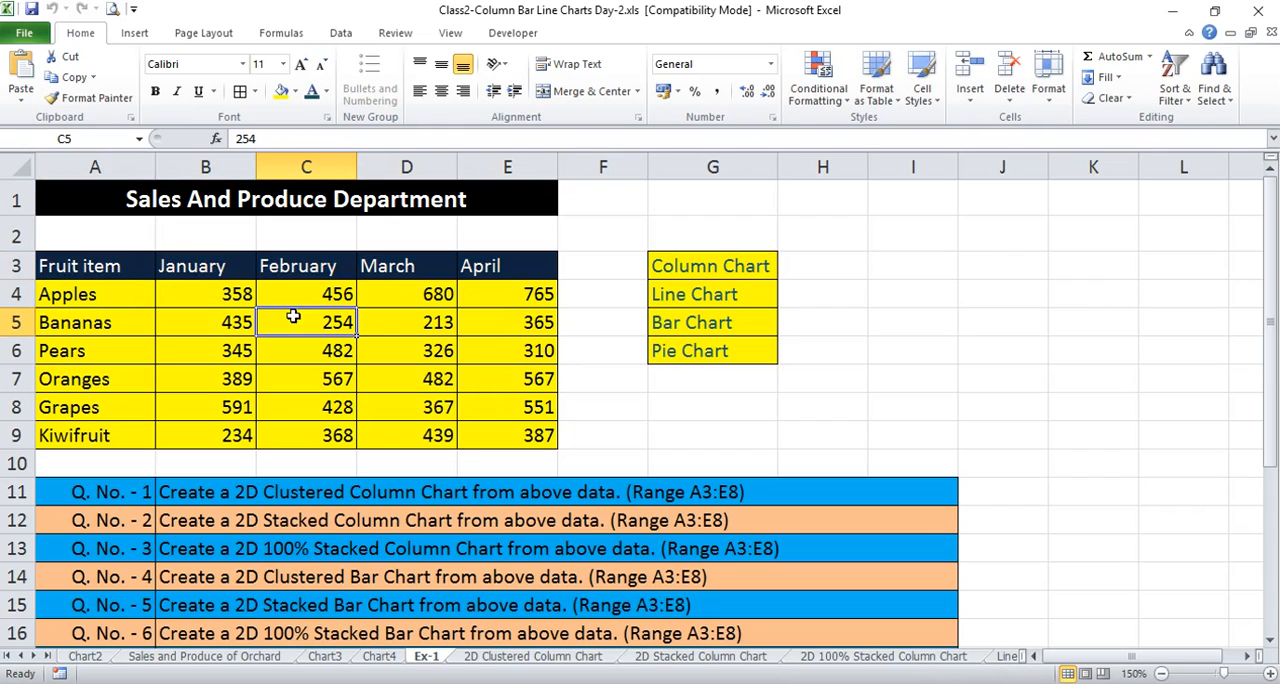
{"action": "left_click_drag", "start_coordinate": [78, 266], "coordinate": [500, 290]}
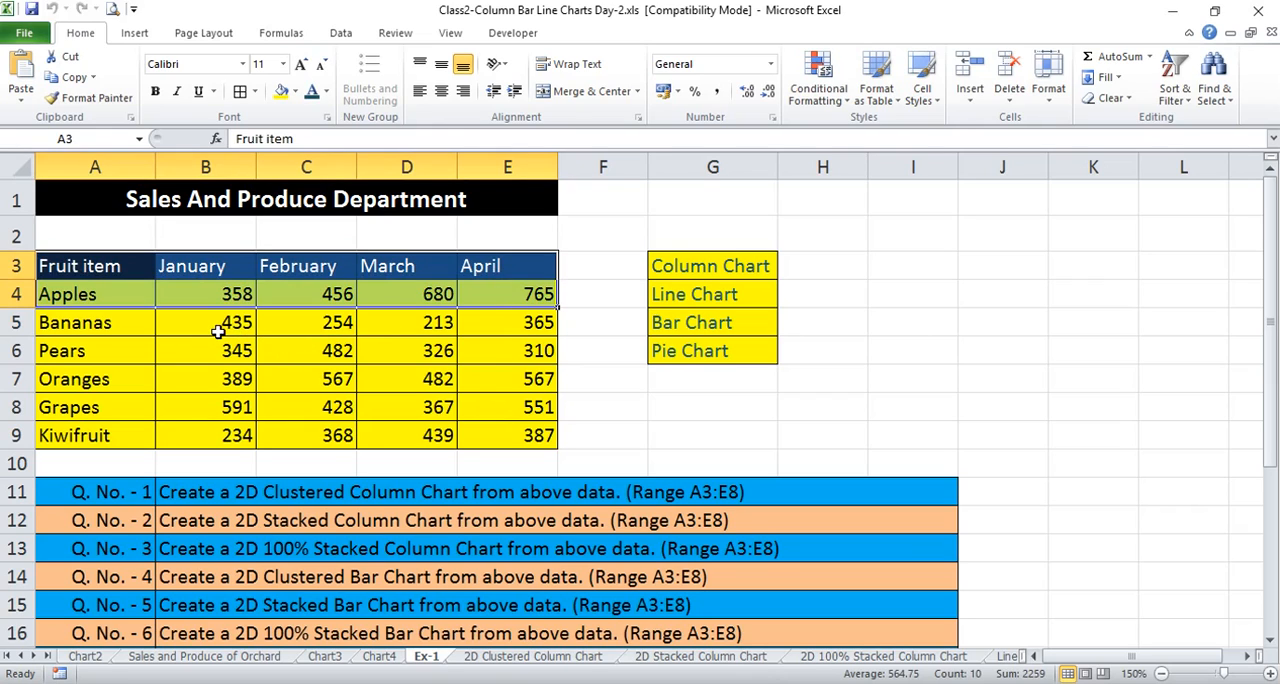
{"action": "left_click", "coordinate": [217, 330]}
{"action": "left_click_drag", "start_coordinate": [62, 265], "coordinate": [506, 285]}
{"action": "left_click_drag", "start_coordinate": [505, 282], "coordinate": [505, 283]}
{"action": "left_click_drag", "start_coordinate": [84, 269], "coordinate": [521, 290]}
{"action": "left_click_drag", "start_coordinate": [521, 290], "coordinate": [510, 289]}
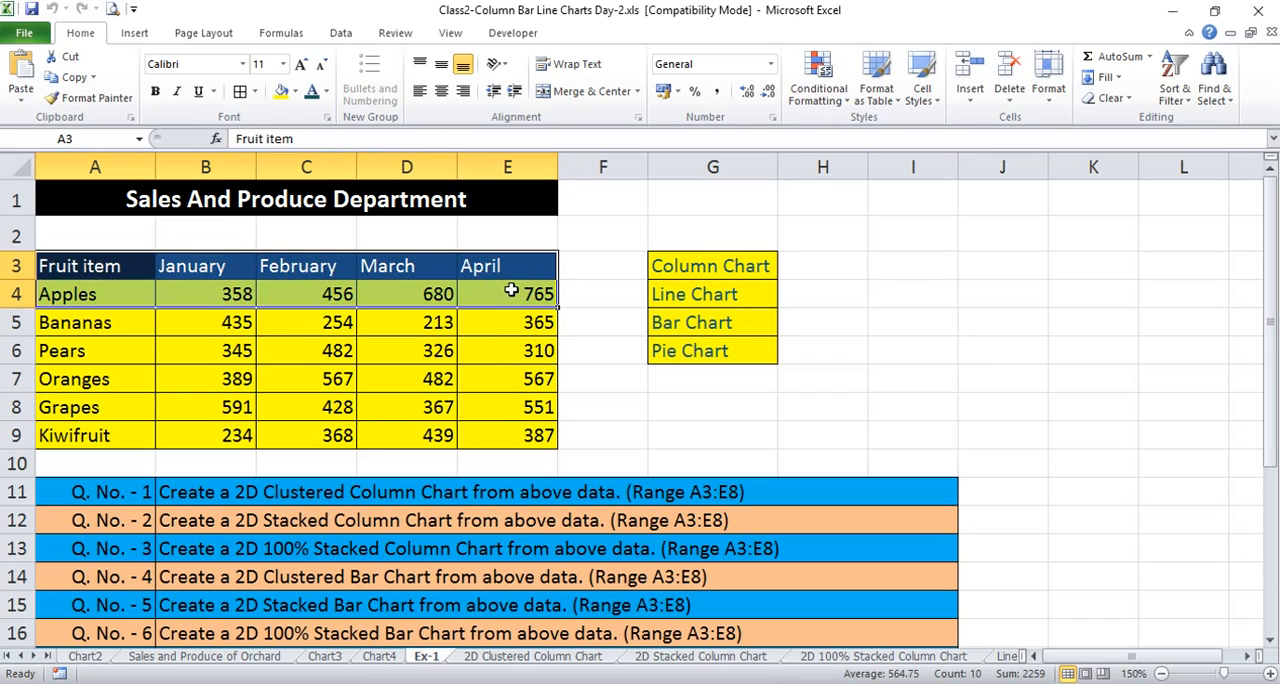
{"action": "left_click", "coordinate": [134, 33]}
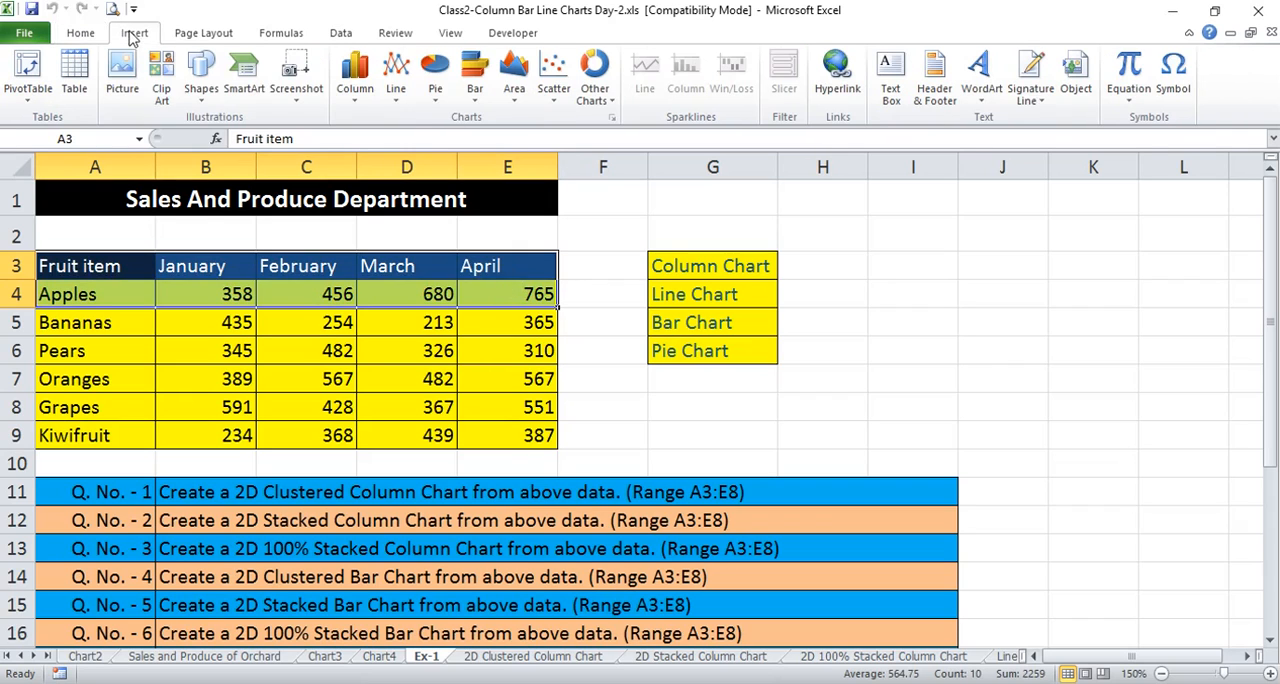
{"action": "left_click", "coordinate": [433, 92]}
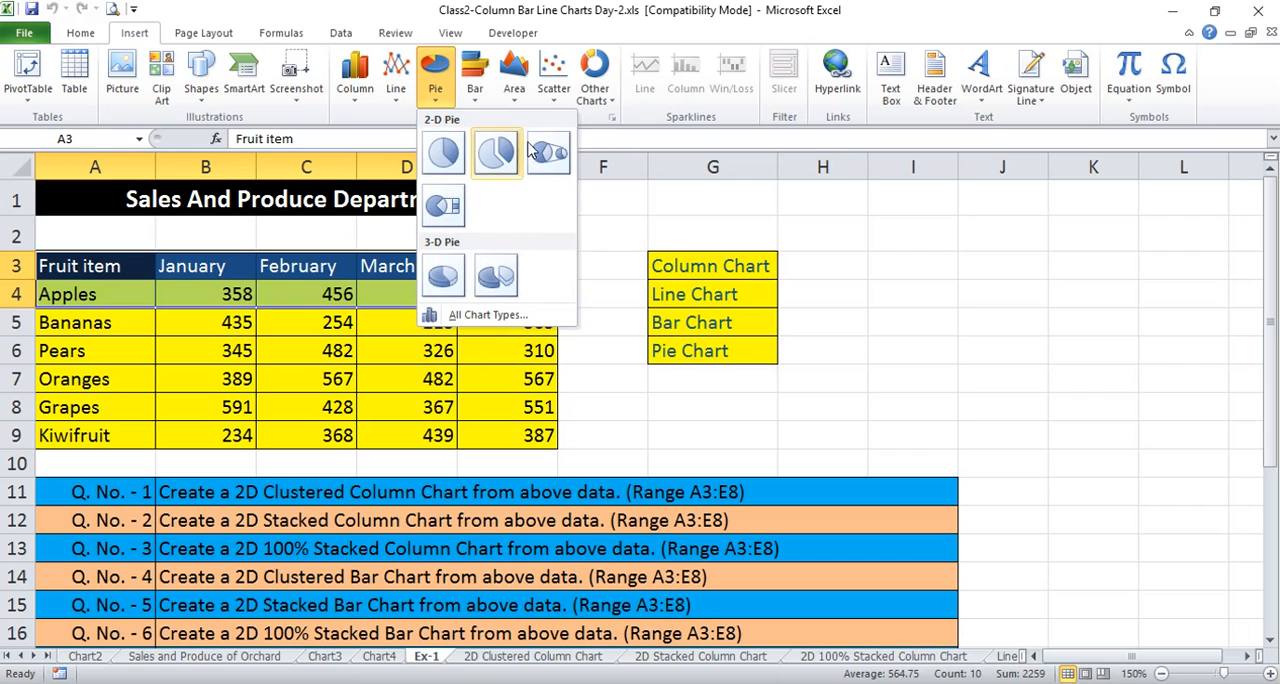
{"action": "left_click", "coordinate": [446, 153]}
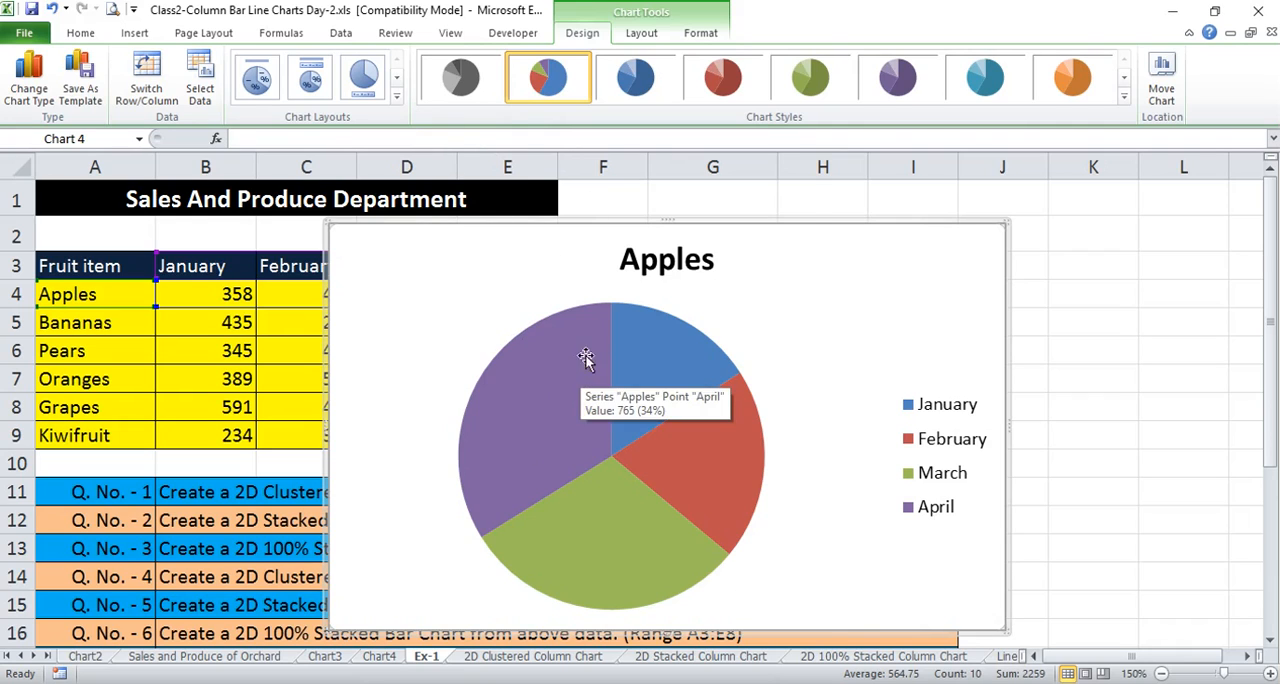
{"action": "left_click_drag", "start_coordinate": [783, 249], "coordinate": [769, 229]}
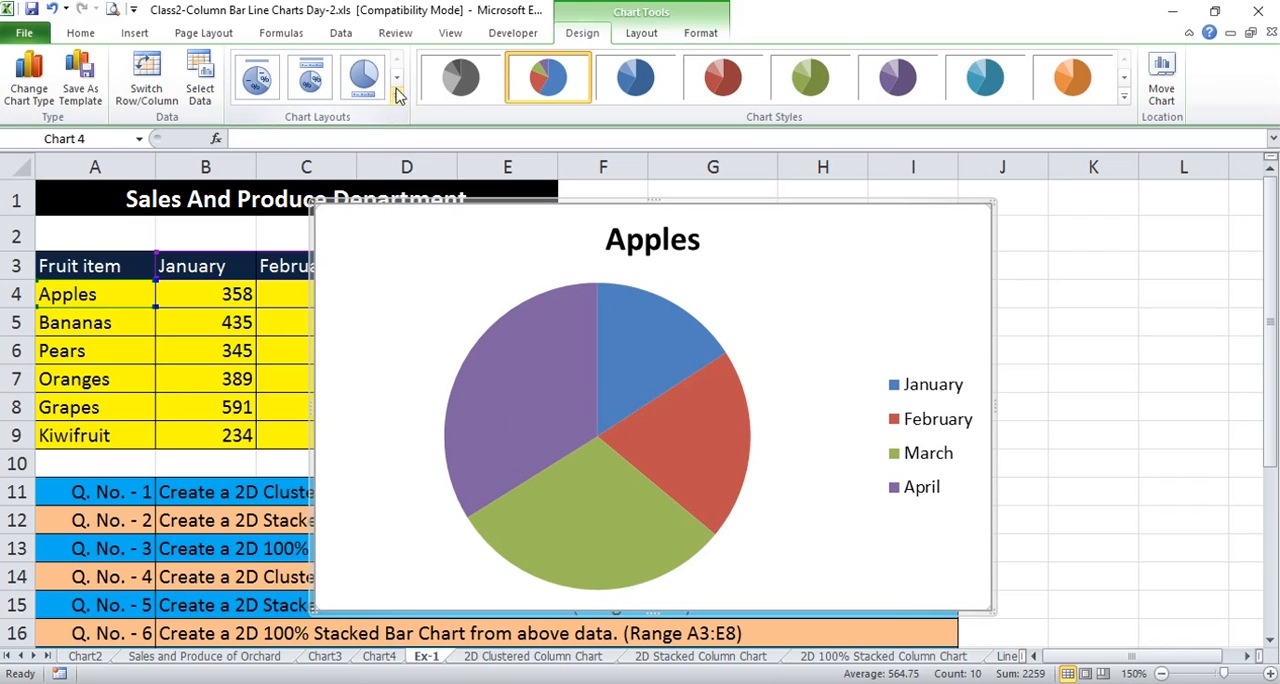
Add data labels centered on the slices of the Apples pie chart
{"action": "left_click", "coordinate": [642, 33]}
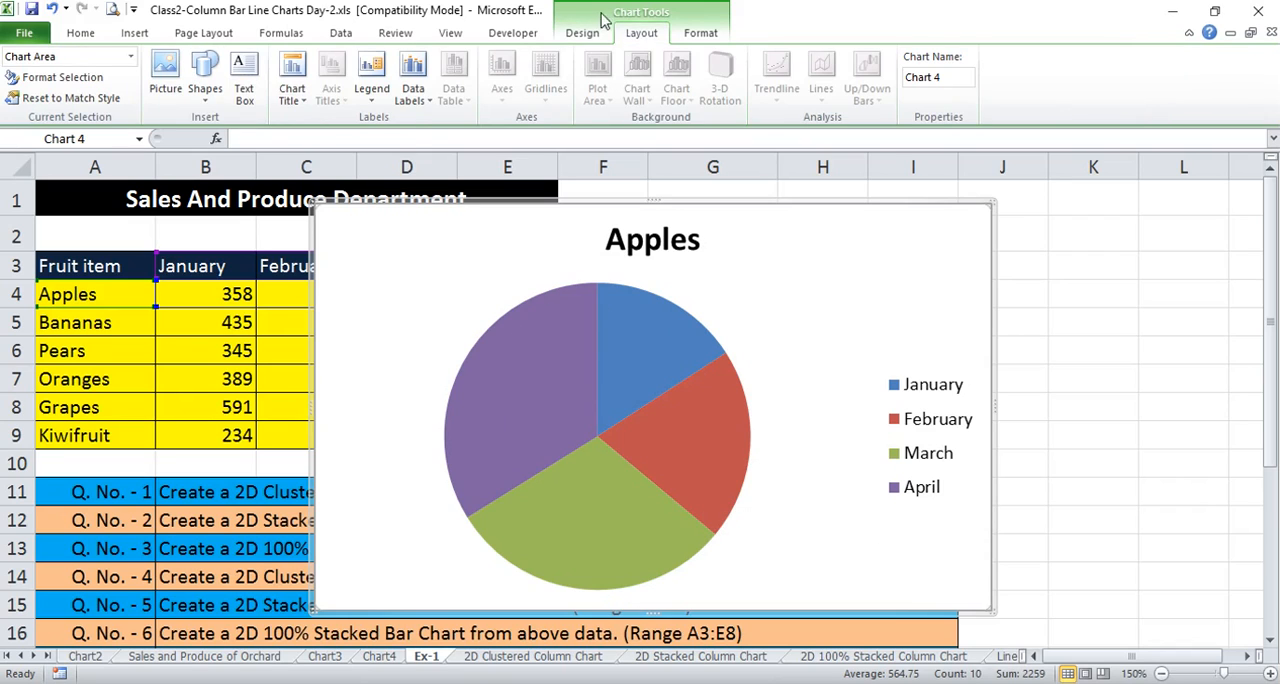
{"action": "left_click", "coordinate": [418, 100]}
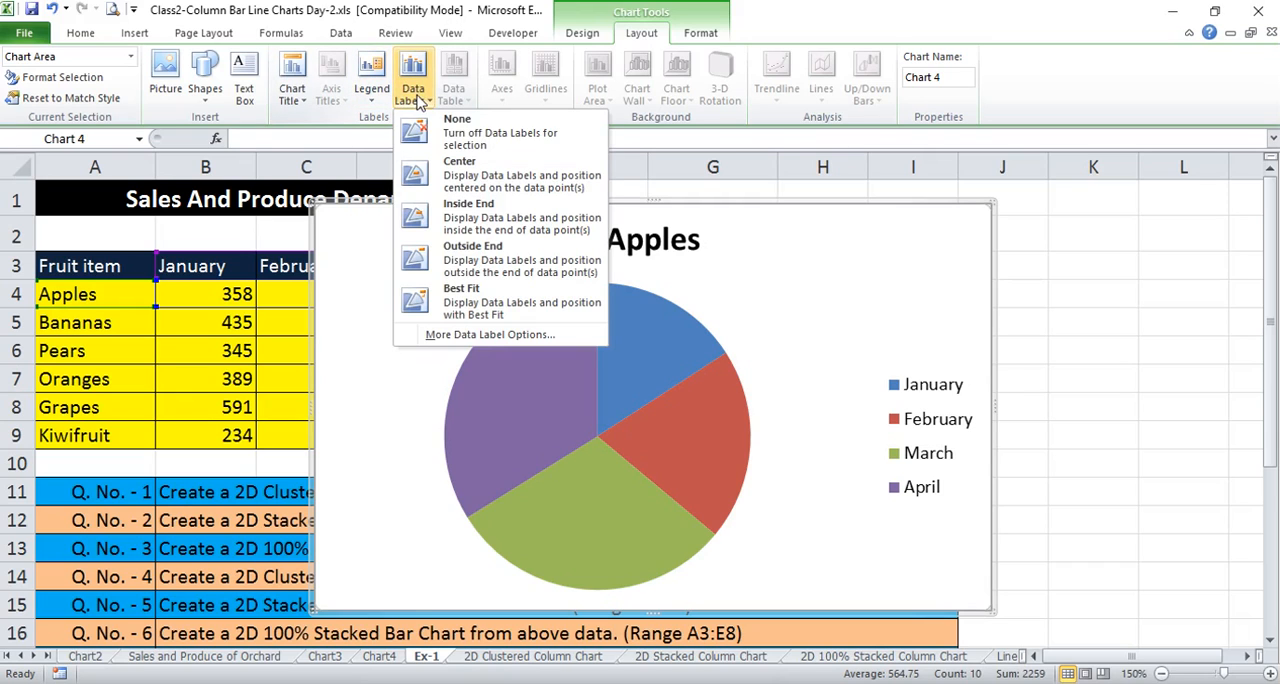
{"action": "left_click", "coordinate": [487, 177]}
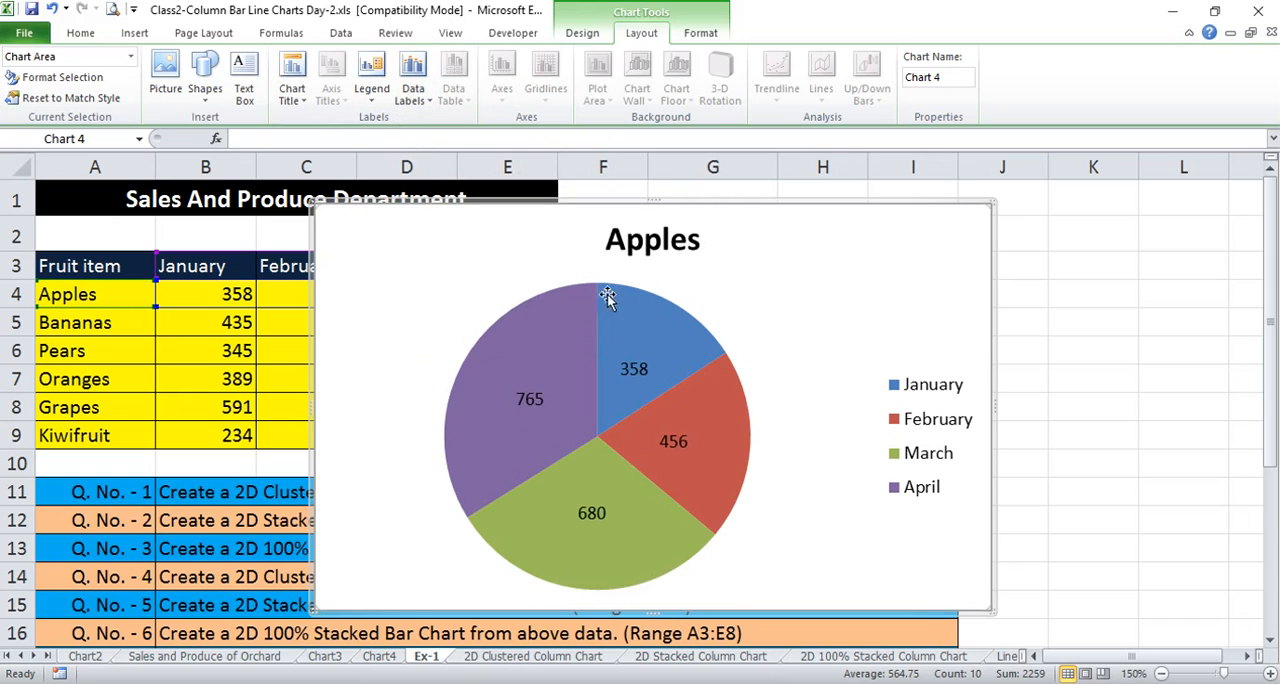
Format the pie chart's data labels to show the percentage instead of the value
{"action": "mouse_move", "coordinate": [710, 354]}
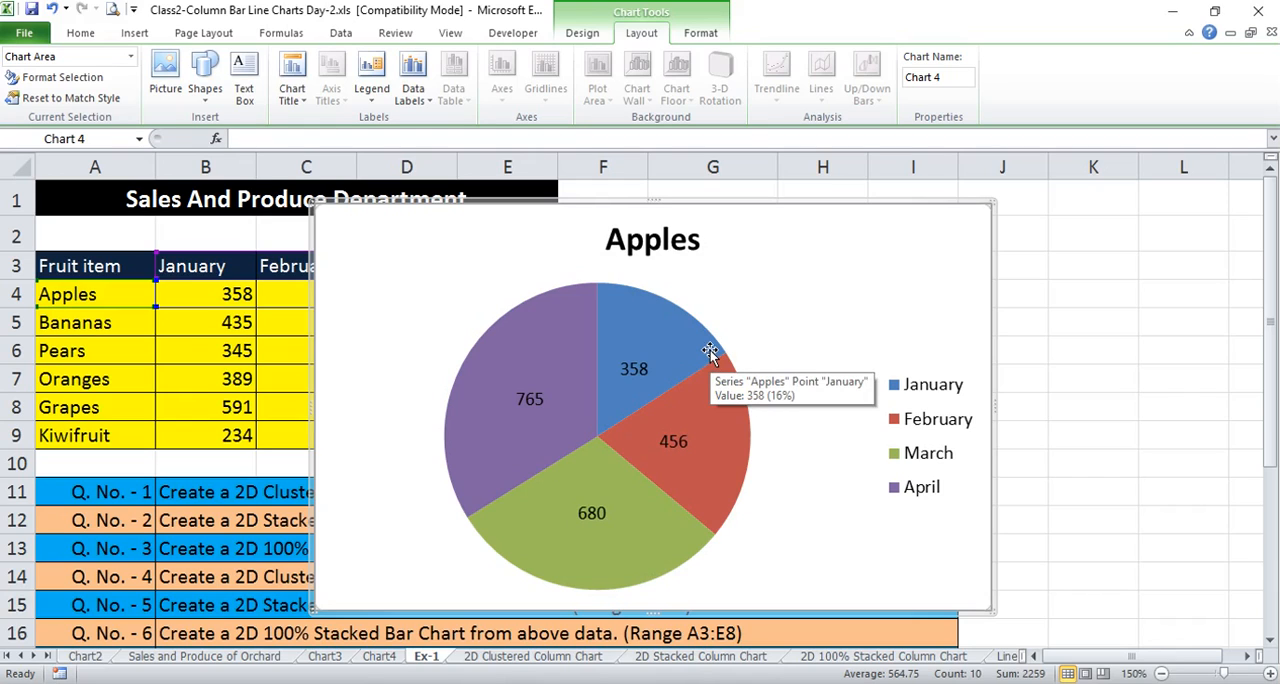
{"action": "right_click", "coordinate": [639, 348]}
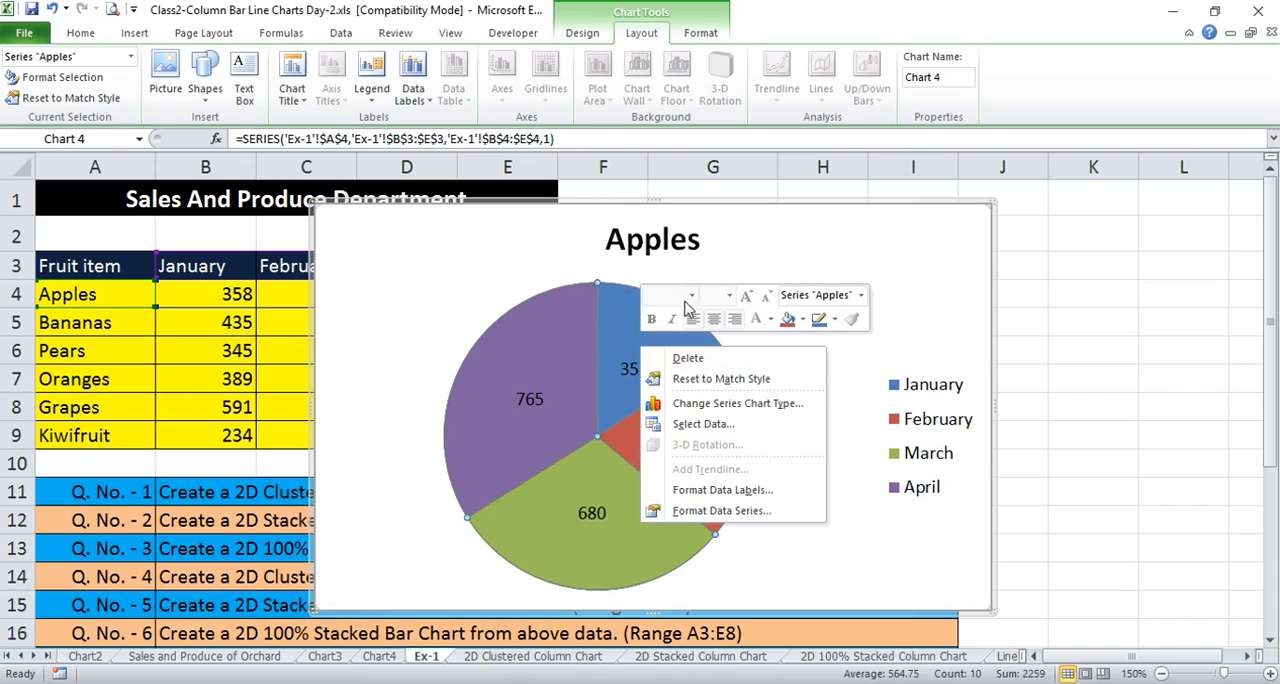
{"action": "left_click", "coordinate": [760, 492]}
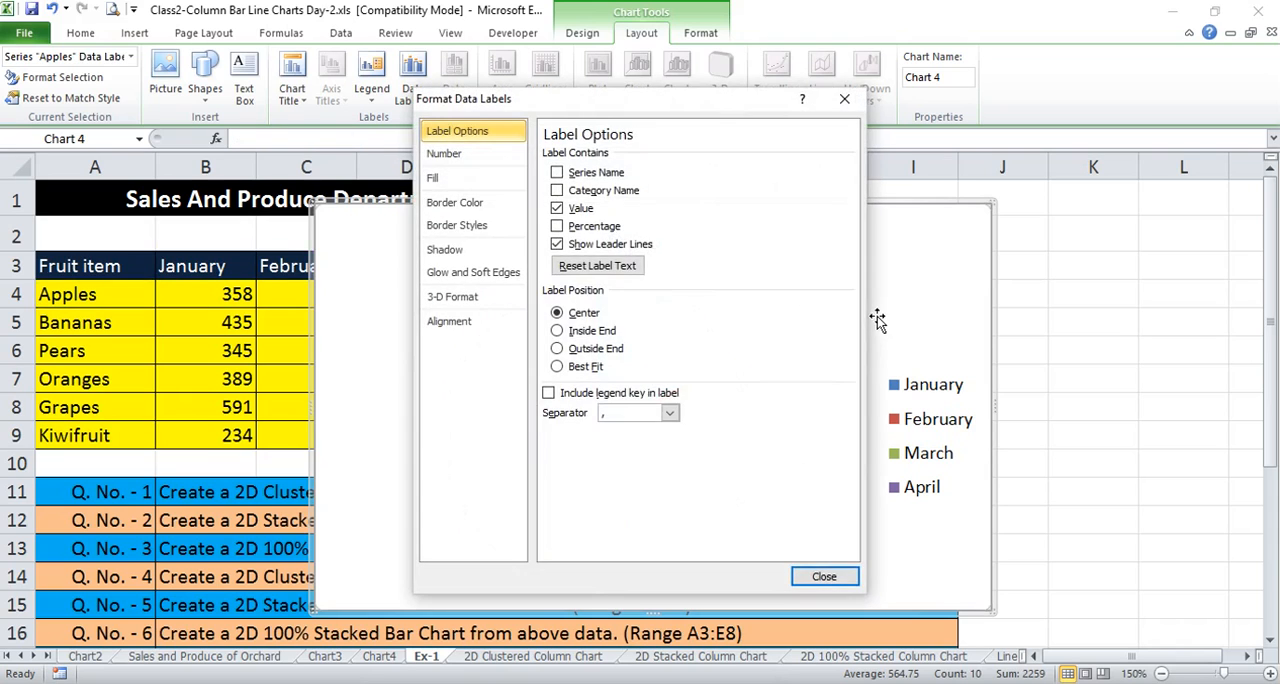
{"action": "left_click_drag", "start_coordinate": [608, 98], "coordinate": [905, 95]}
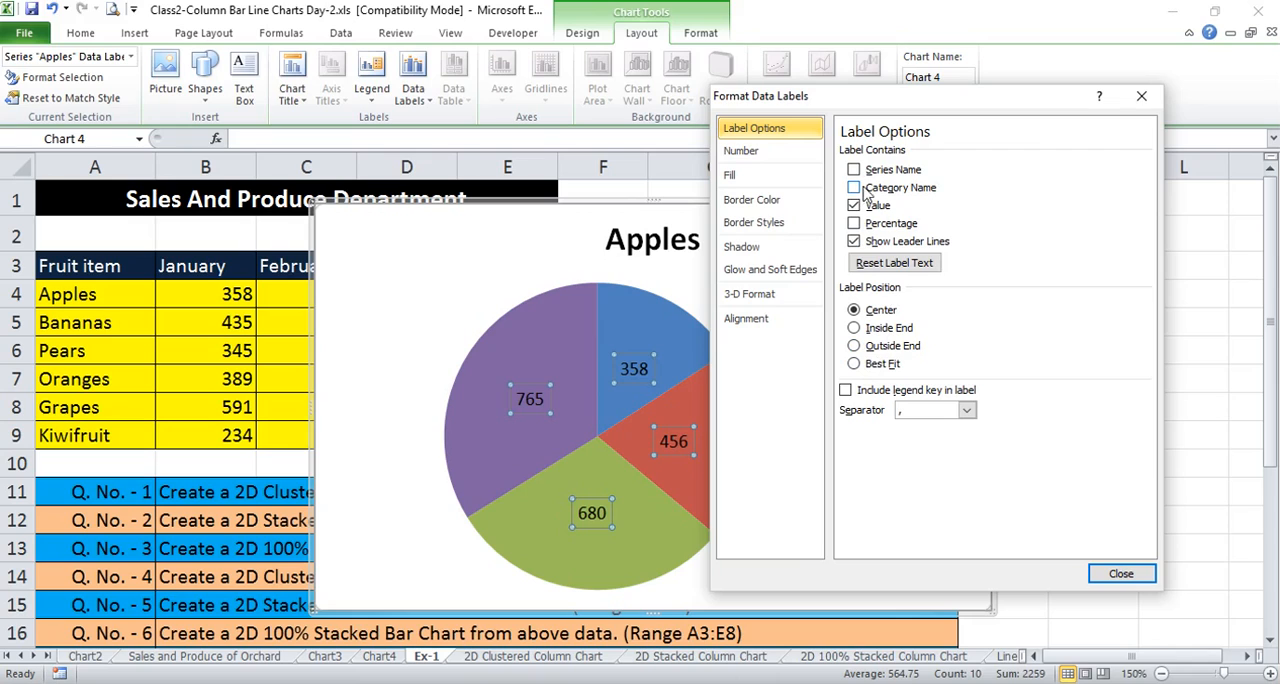
{"action": "left_click", "coordinate": [854, 224]}
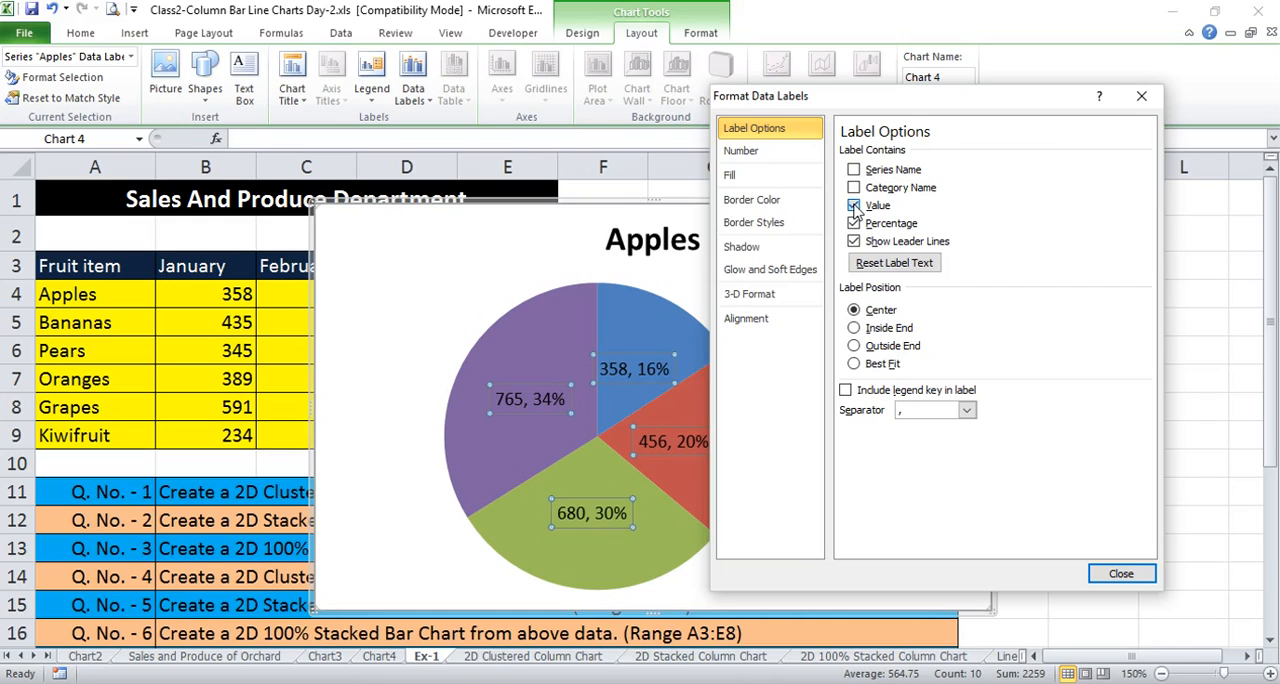
{"action": "left_click", "coordinate": [854, 206]}
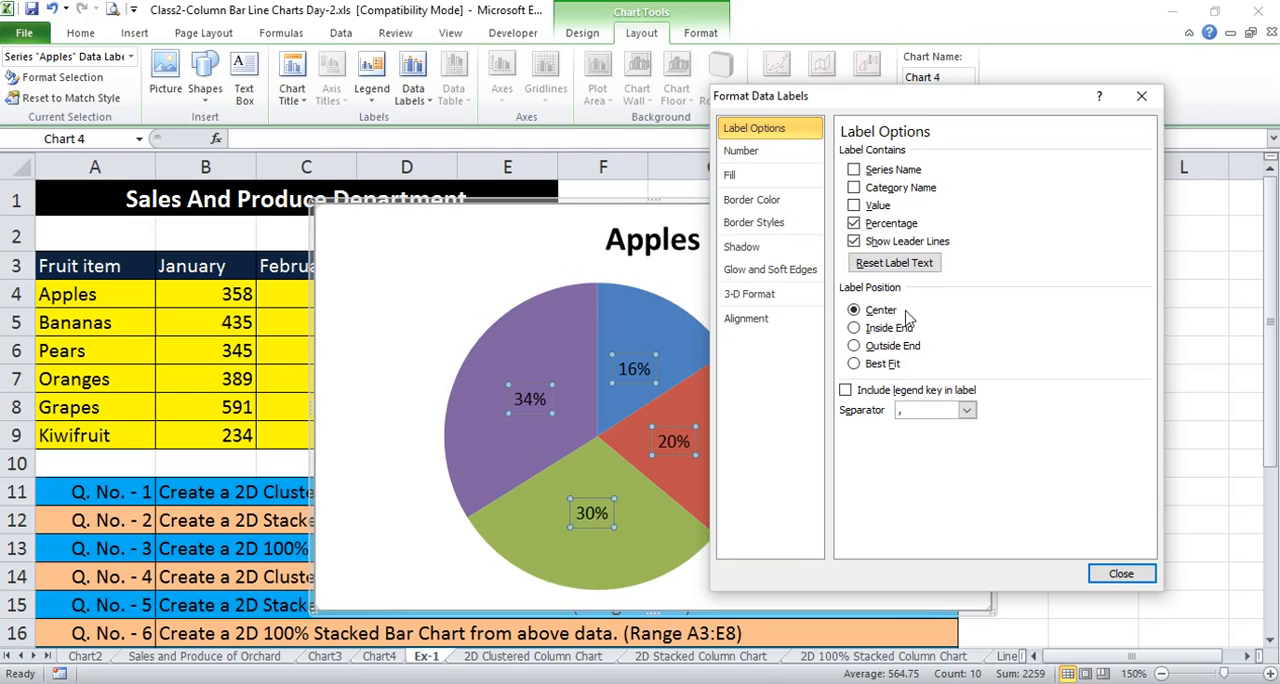
Compare the Best Fit and Center label positions on the pie chart, ending with Best Fit
{"action": "left_click", "coordinate": [854, 364]}
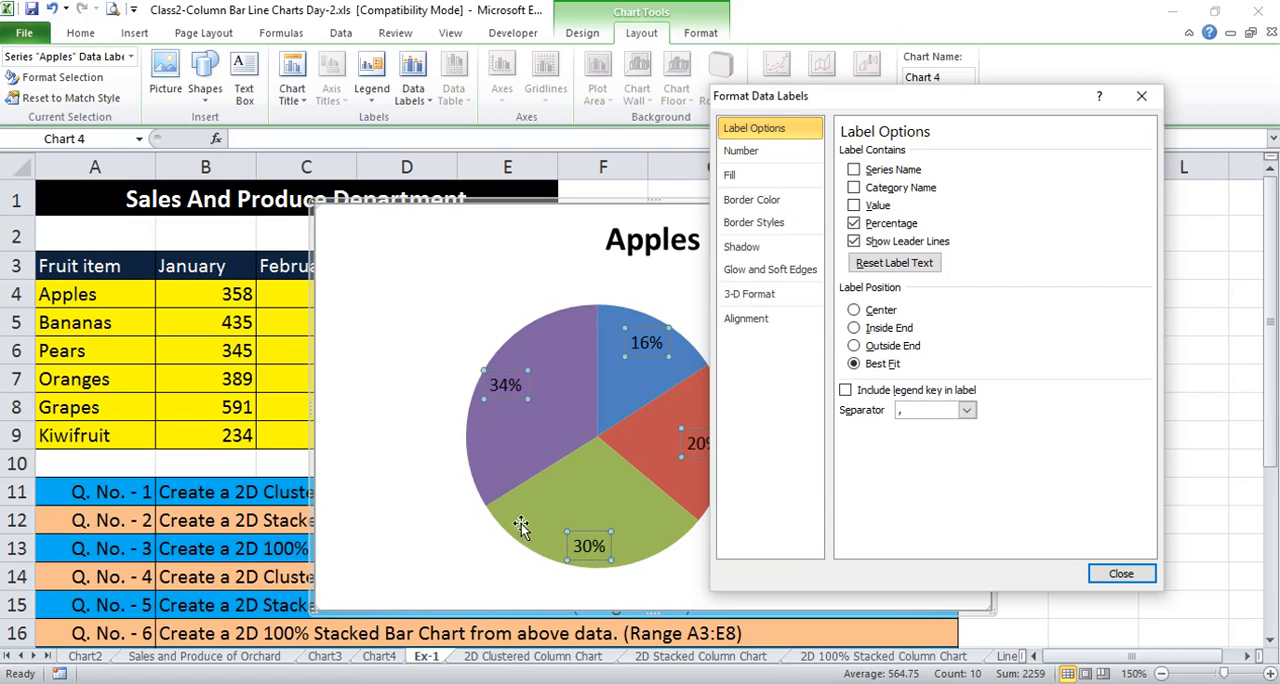
{"action": "left_click", "coordinate": [854, 310]}
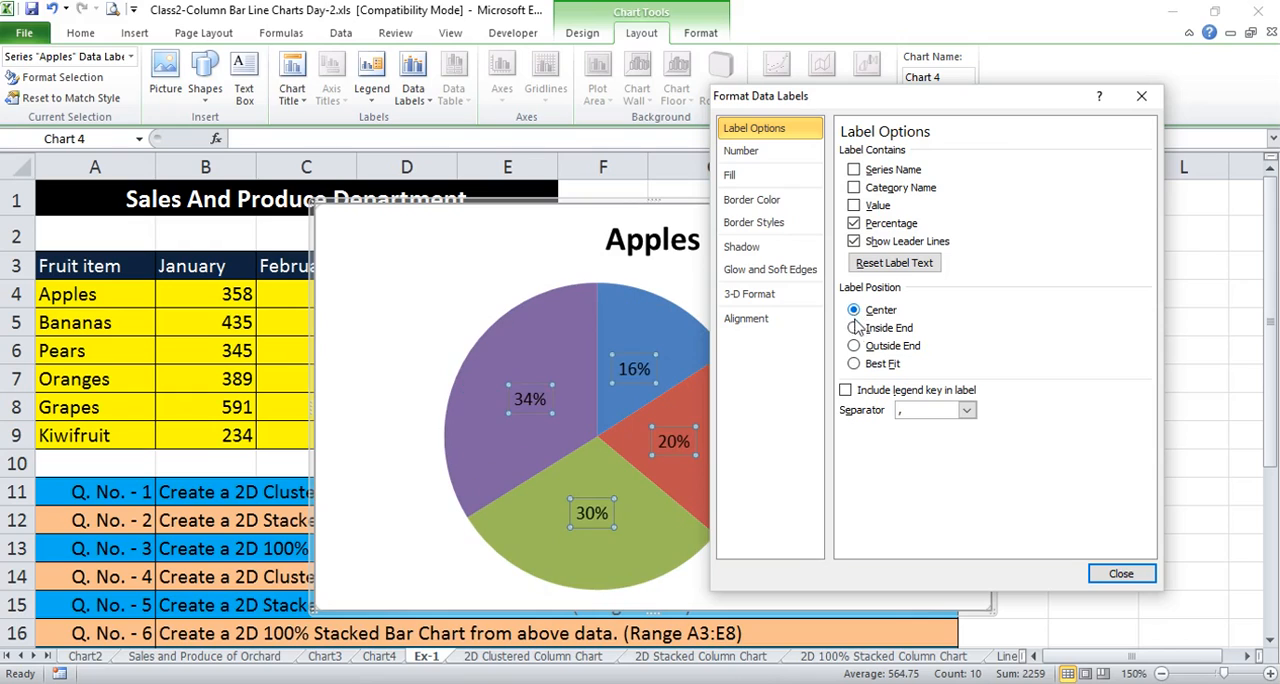
{"action": "left_click", "coordinate": [854, 364]}
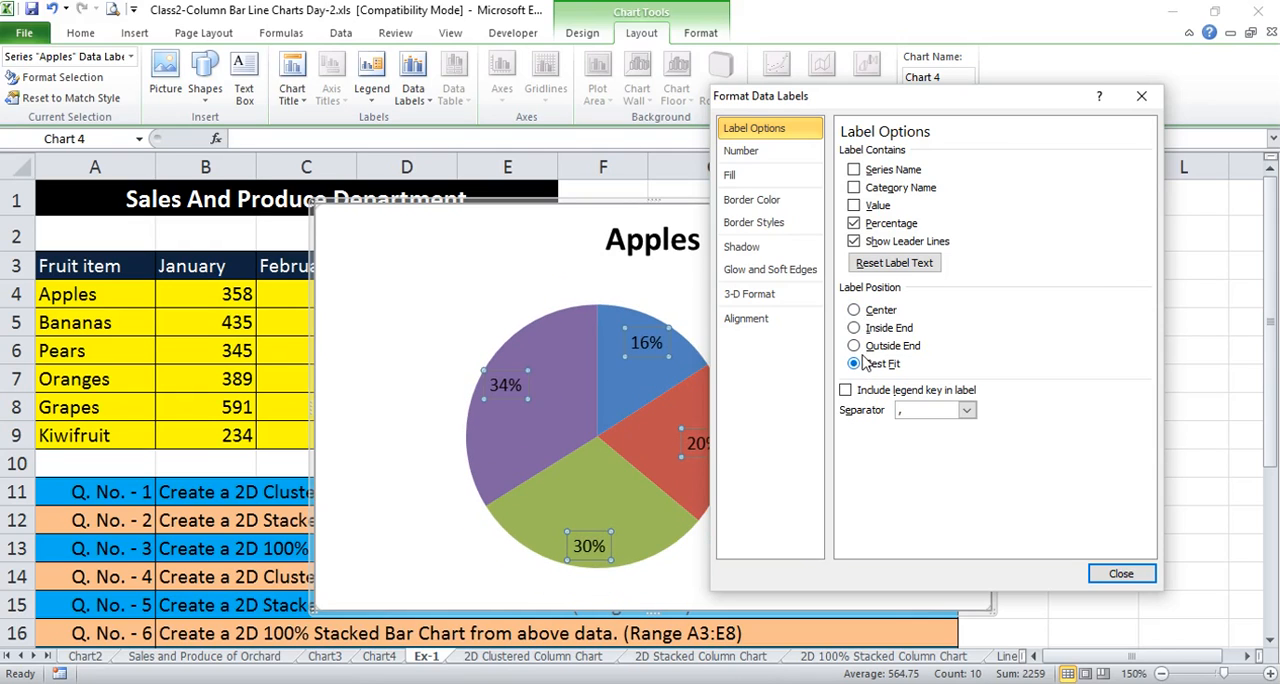
Finish the data label formatting and move the Apples pie chart from the Ex-1 sheet to a new chart sheet
{"action": "left_click", "coordinate": [1120, 574]}
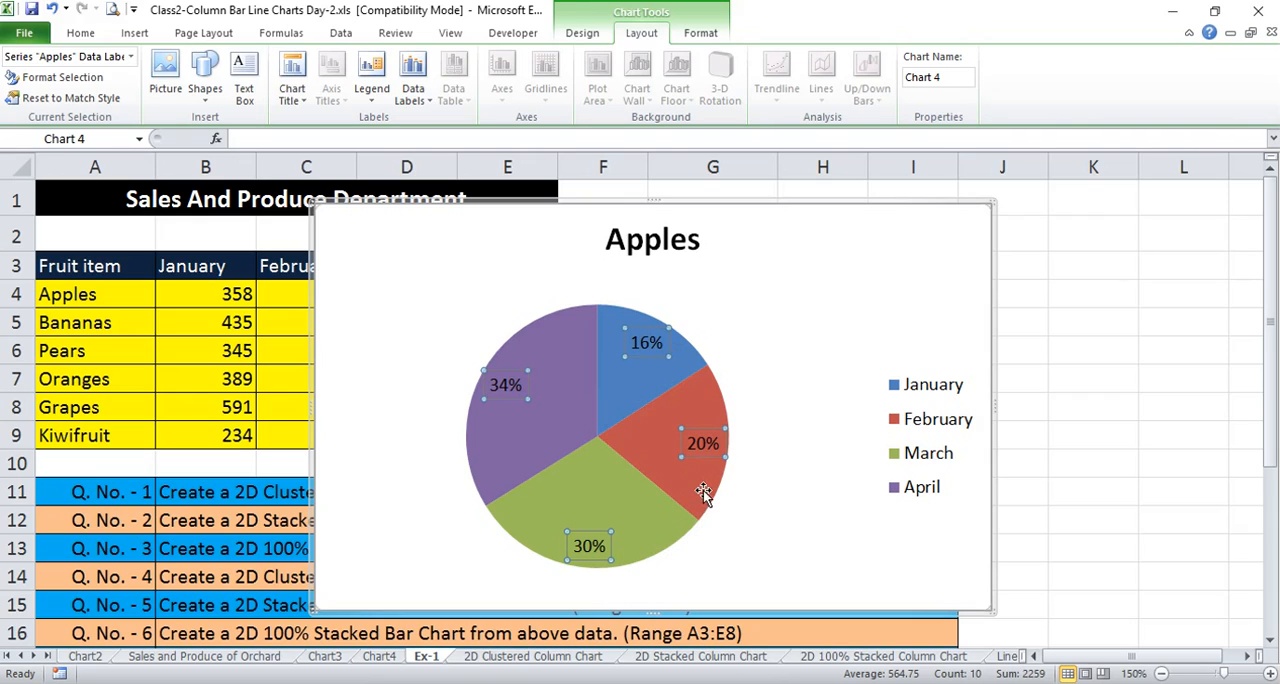
{"action": "right_click", "coordinate": [917, 240]}
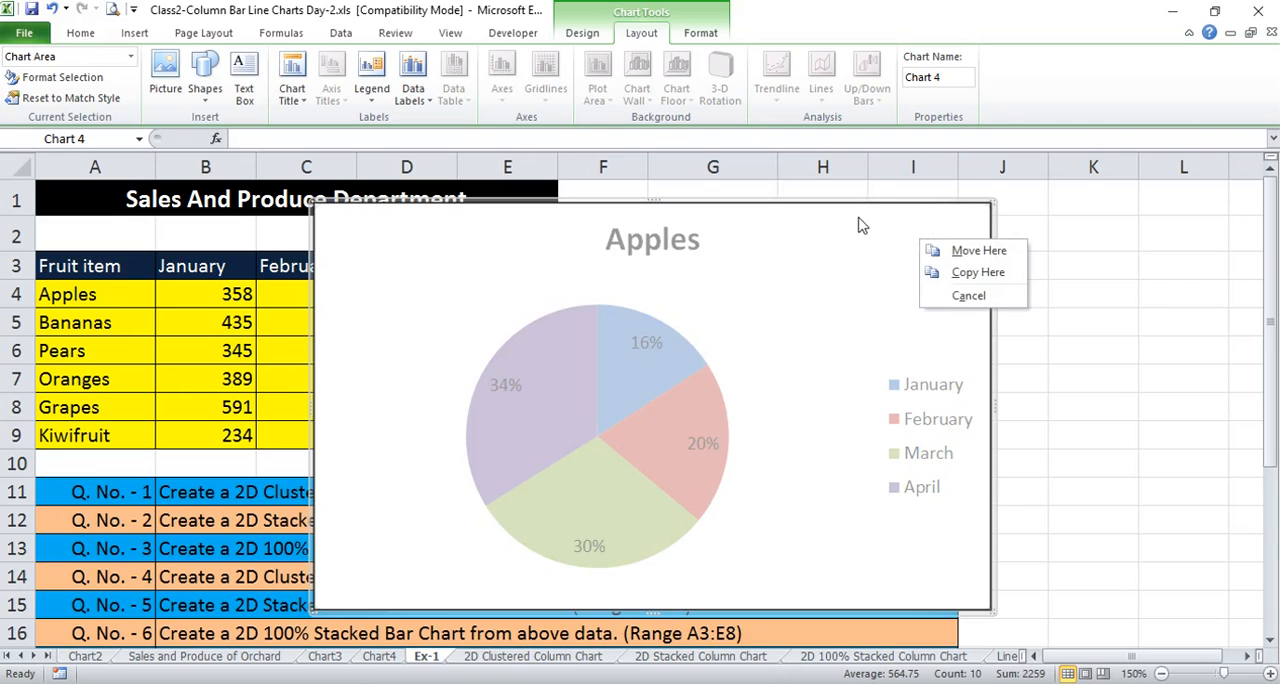
{"action": "right_click", "coordinate": [858, 222]}
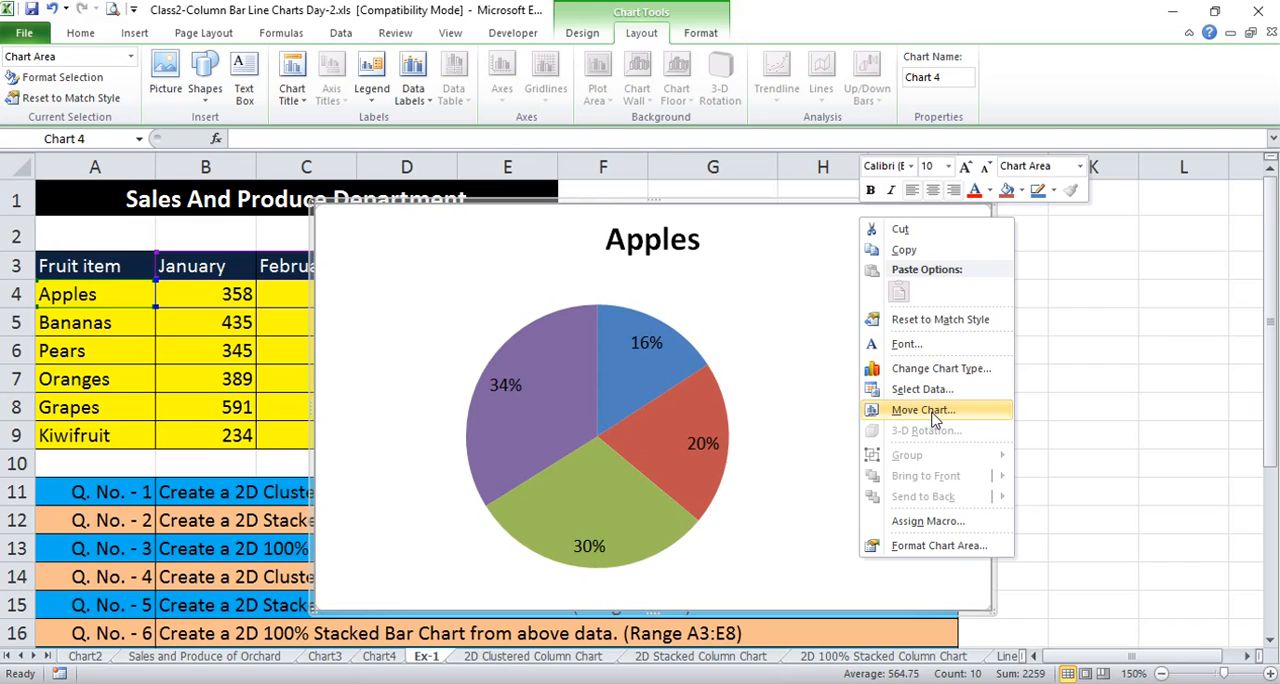
{"action": "left_click", "coordinate": [923, 410]}
{"action": "left_click", "coordinate": [857, 387]}
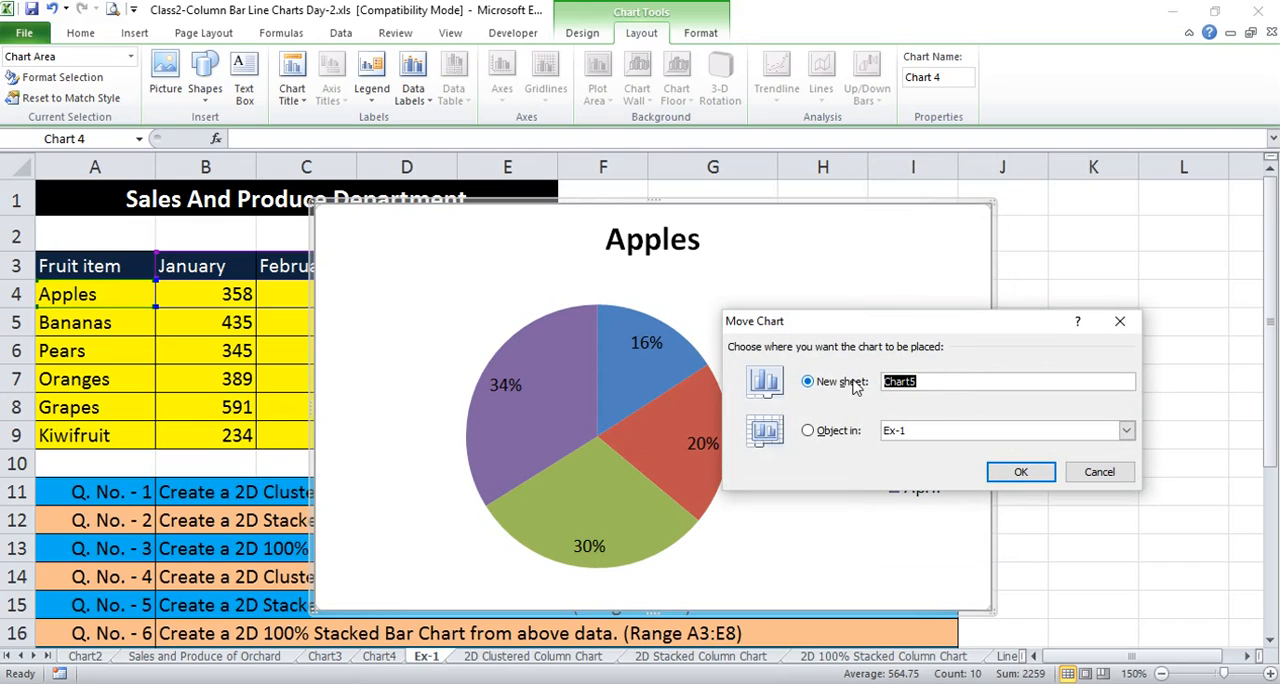
{"action": "left_click", "coordinate": [1021, 472]}
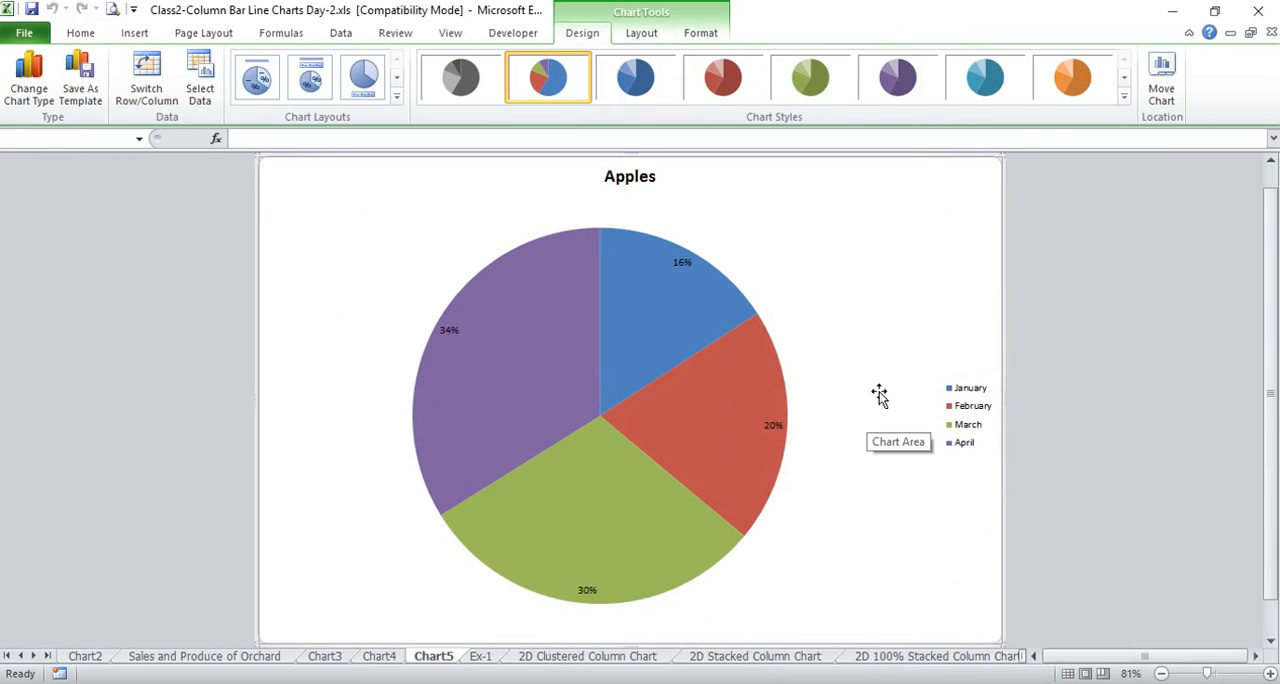
Enlarge the percentage labels on the Apples pie chart to font size 20
{"action": "left_click", "coordinate": [680, 268]}
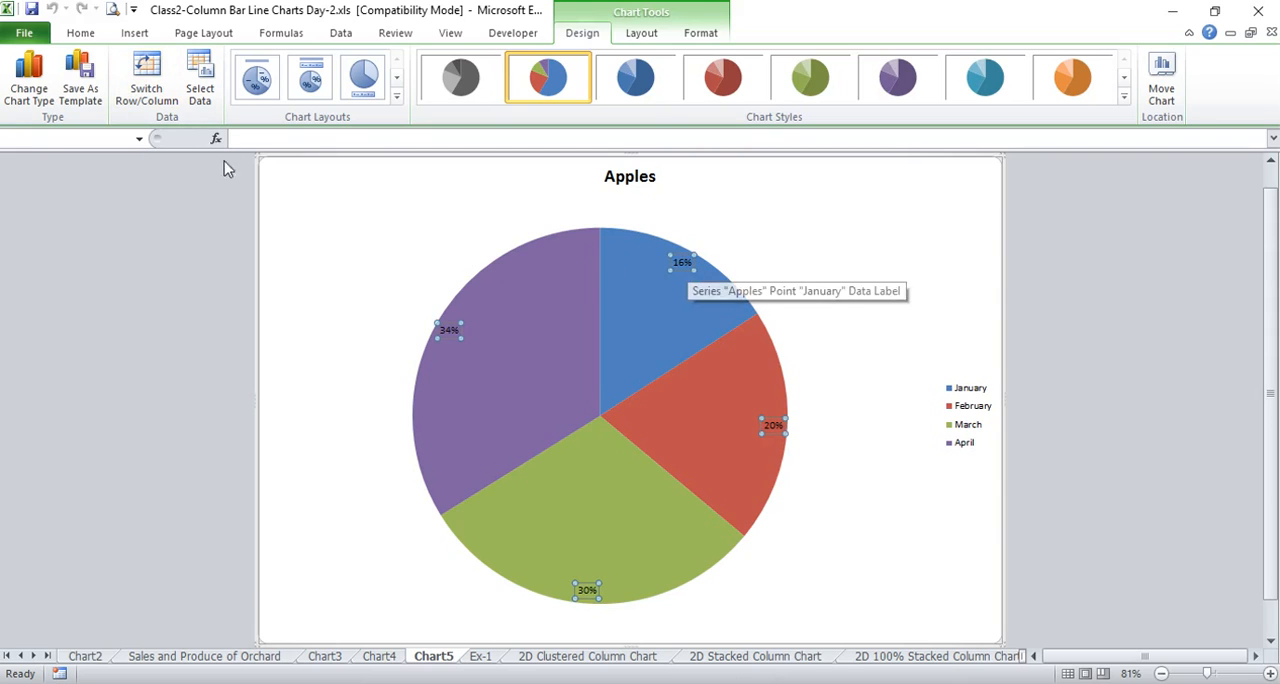
{"action": "left_click", "coordinate": [95, 34]}
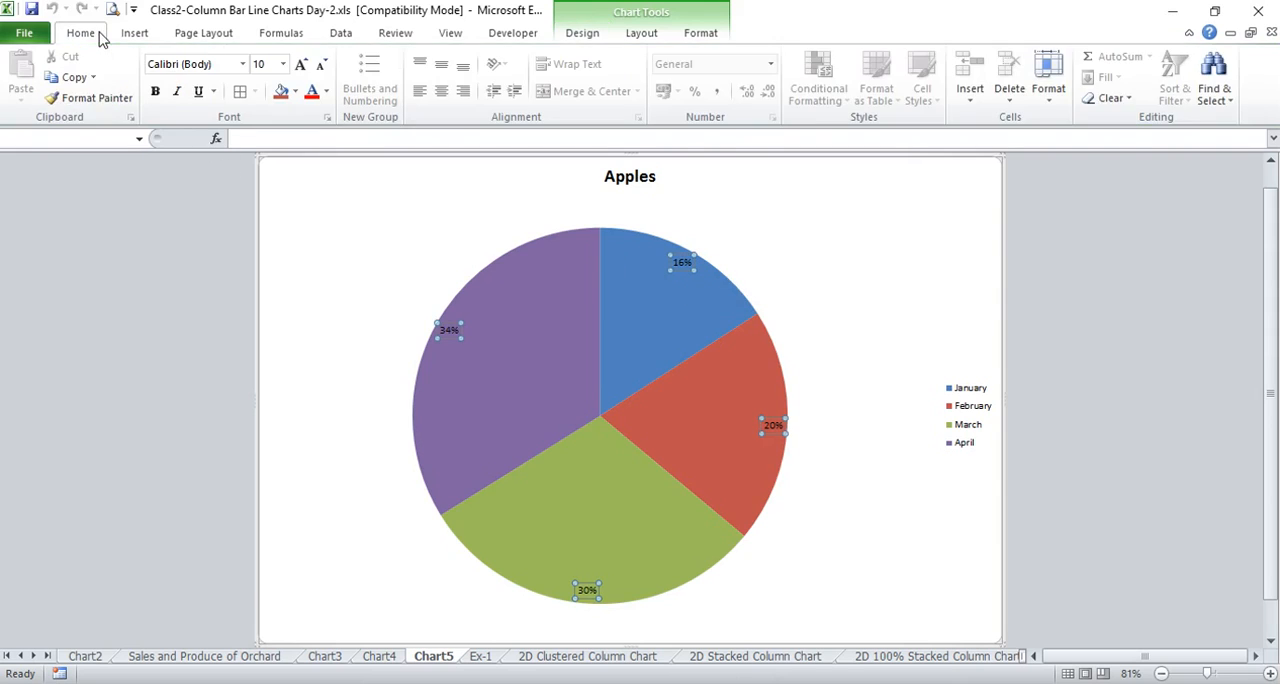
{"action": "left_click", "coordinate": [301, 66]}
{"action": "left_click", "coordinate": [301, 66]}
{"action": "left_click", "coordinate": [301, 66]}
{"action": "left_click", "coordinate": [301, 66]}
{"action": "left_click", "coordinate": [301, 66]}
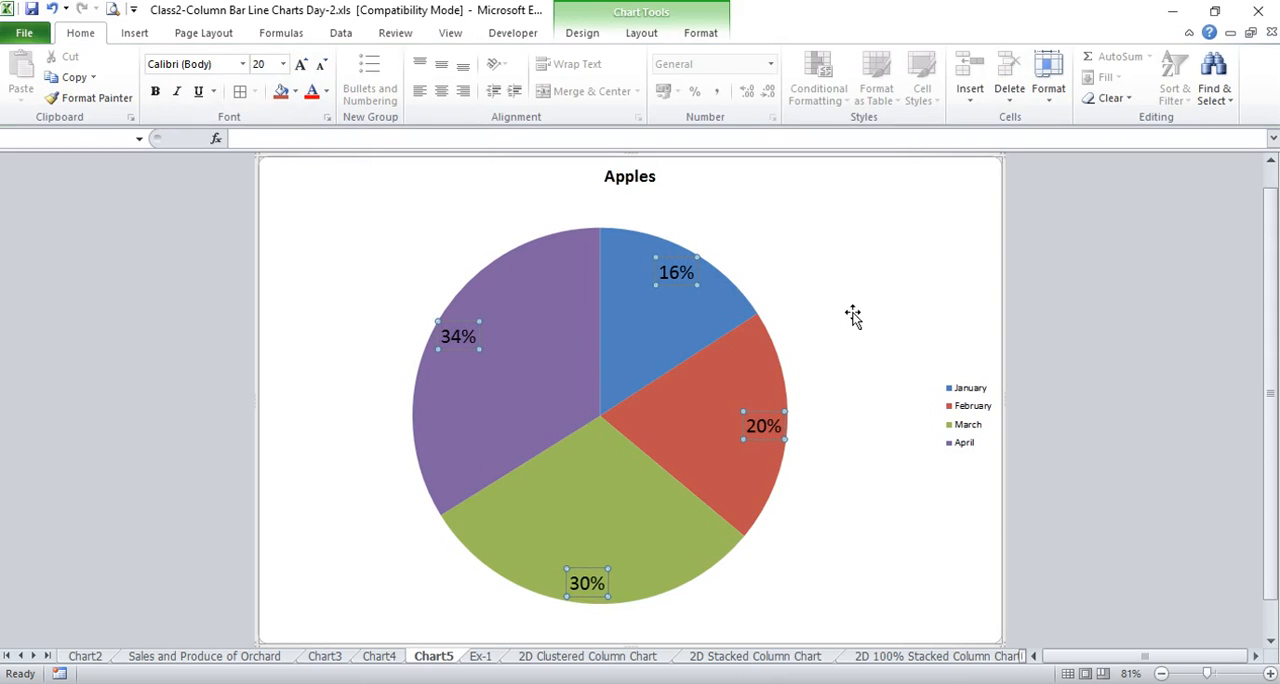
Increase the font size of the Apples pie chart's legend to 16
{"action": "left_click", "coordinate": [972, 395]}
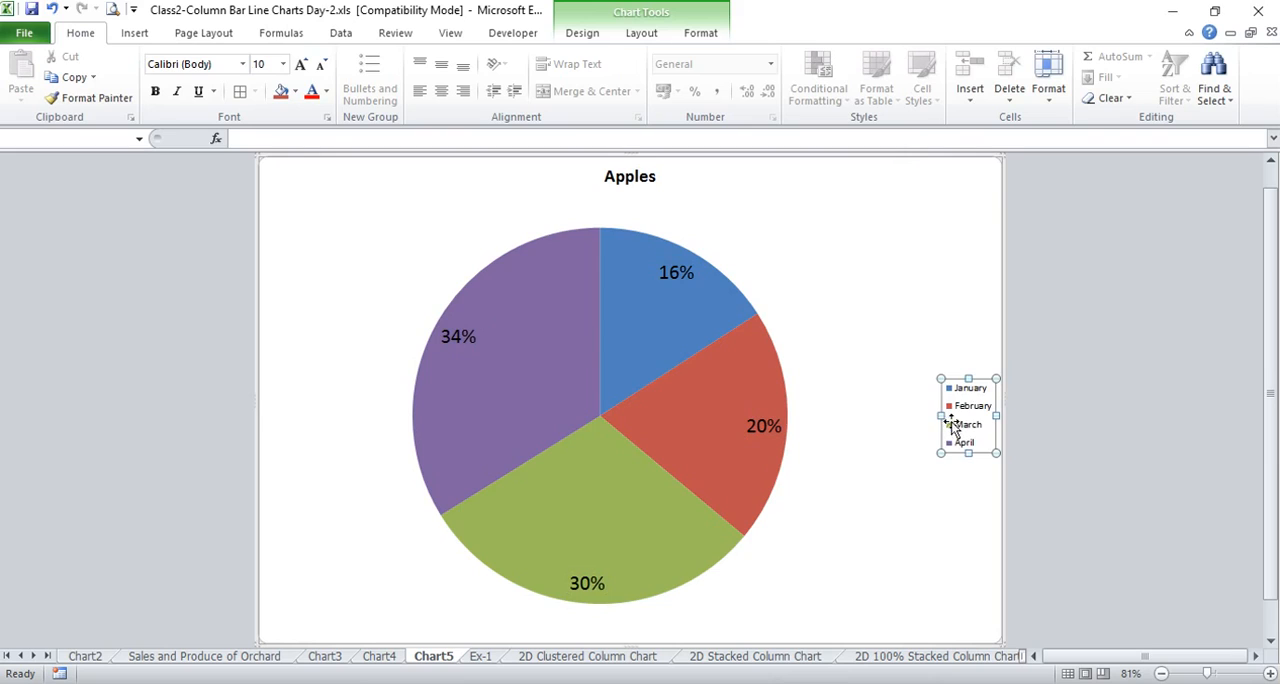
{"action": "left_click", "coordinate": [302, 66]}
{"action": "left_click", "coordinate": [302, 66]}
{"action": "left_click", "coordinate": [302, 66]}
{"action": "left_click", "coordinate": [302, 66]}
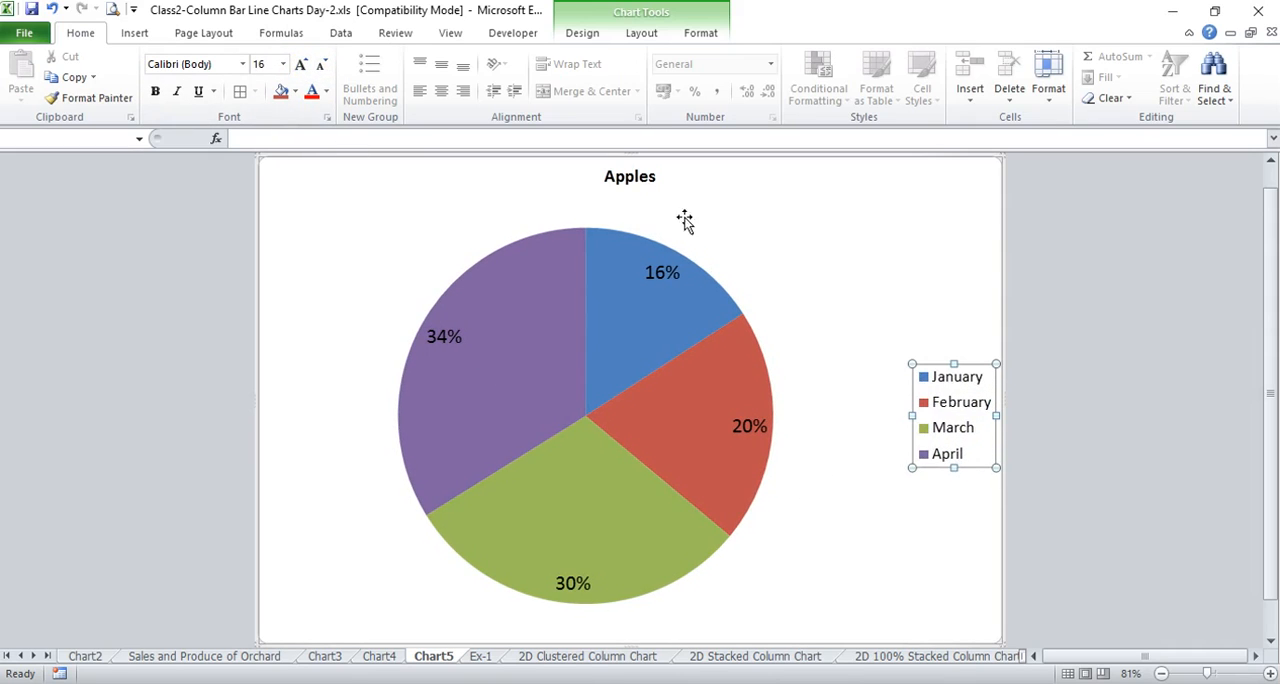
Increase the font size of the Apples chart title to 28
{"action": "left_click", "coordinate": [632, 186]}
{"action": "left_click", "coordinate": [301, 65]}
{"action": "left_click", "coordinate": [301, 65]}
{"action": "left_click", "coordinate": [301, 65]}
{"action": "left_click", "coordinate": [301, 65]}
{"action": "left_click", "coordinate": [301, 65]}
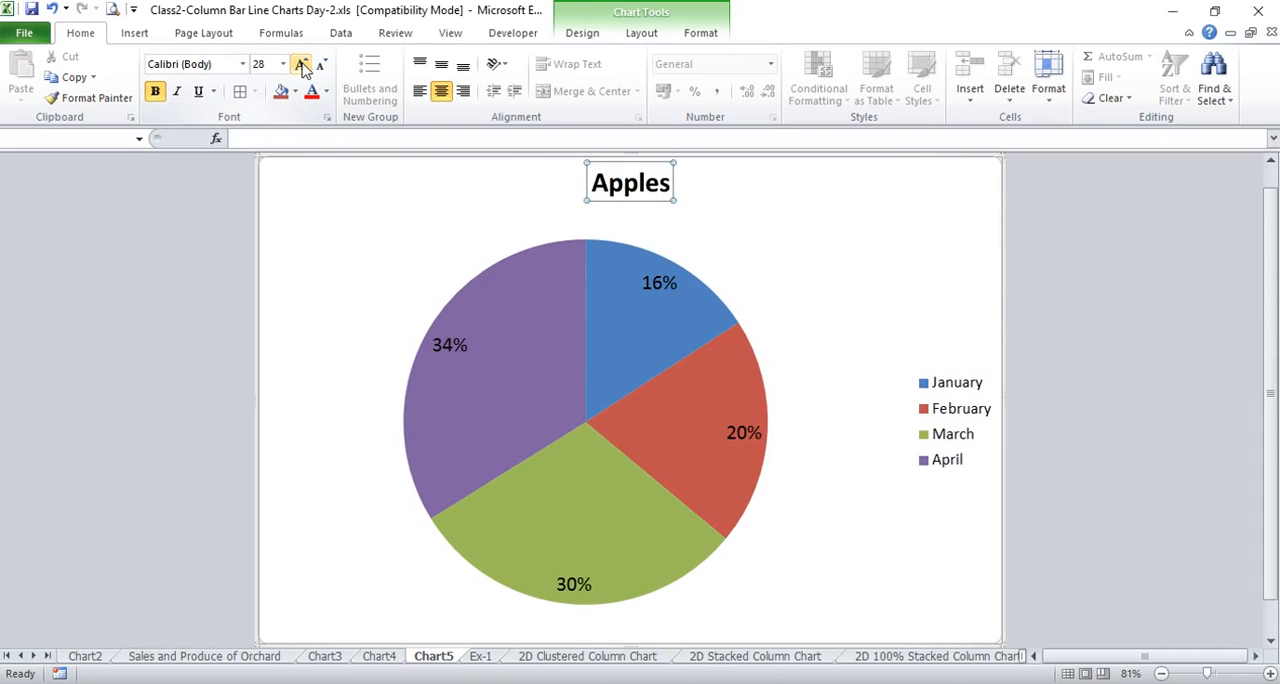
{"action": "left_click", "coordinate": [894, 576]}
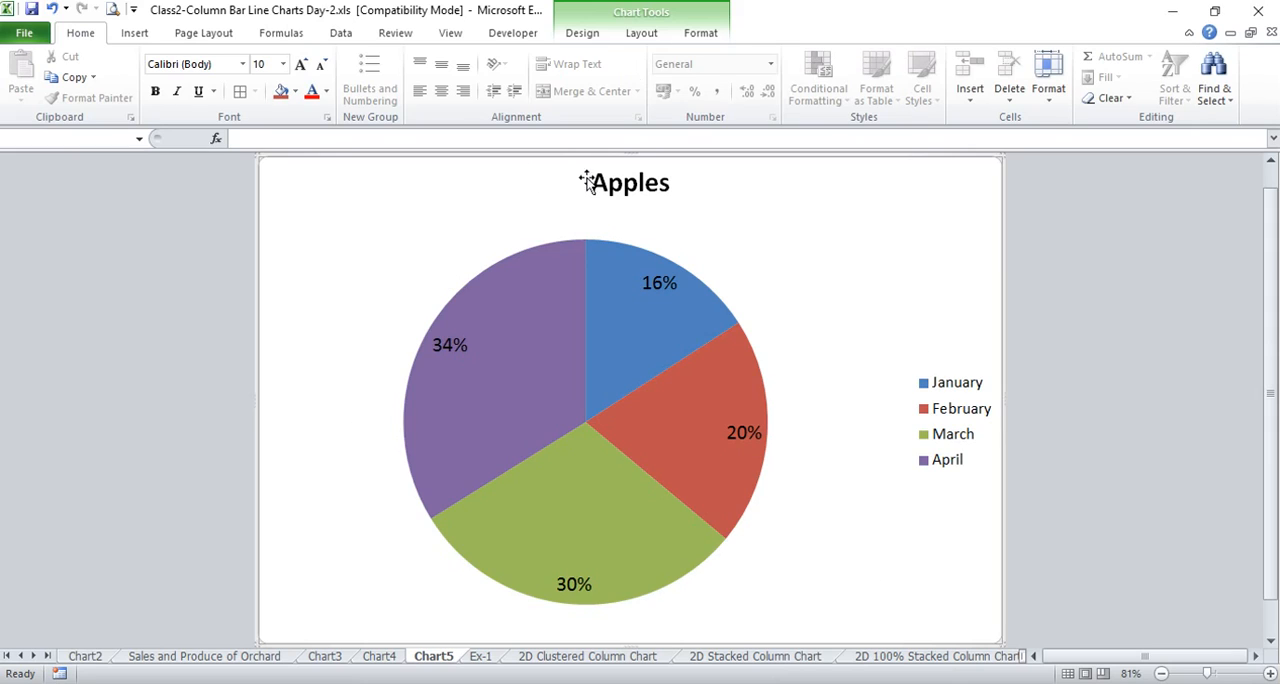
Insert a basic 3-D pie chart on Ex-1 from the header row A3:E3 and the Oranges row A7:E7, and shift it slightly up and left
{"action": "left_click", "coordinate": [484, 659]}
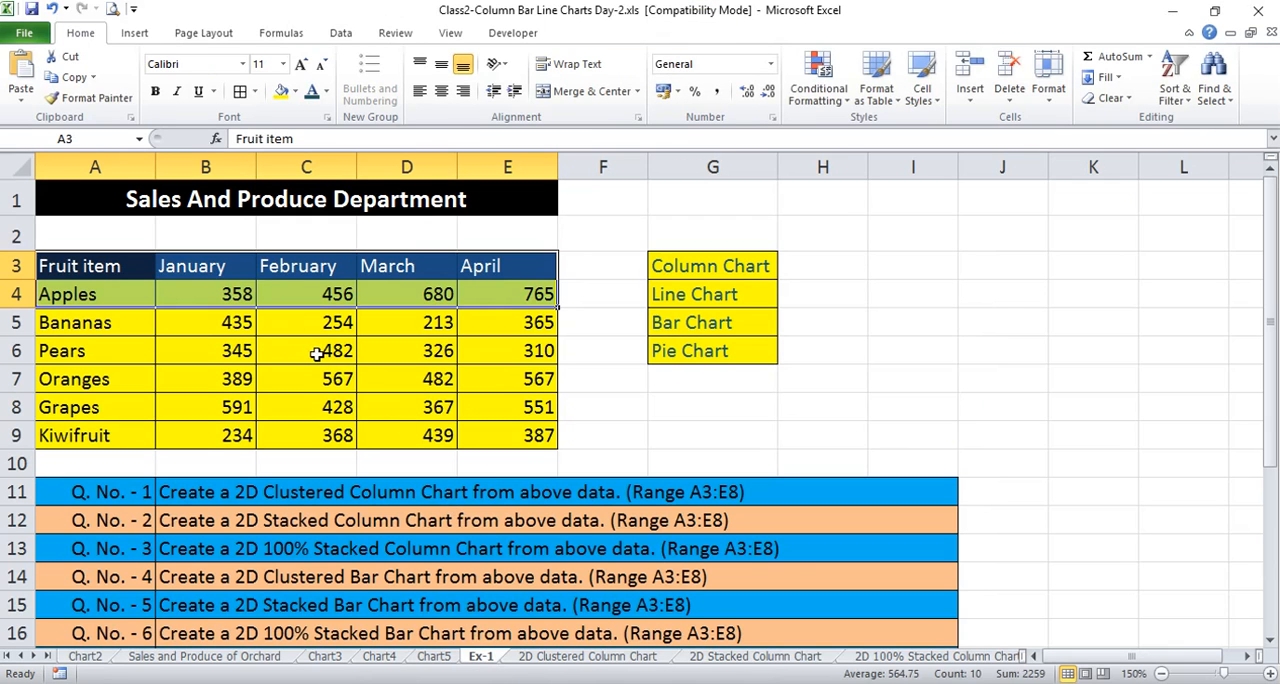
{"action": "left_click", "coordinate": [316, 348]}
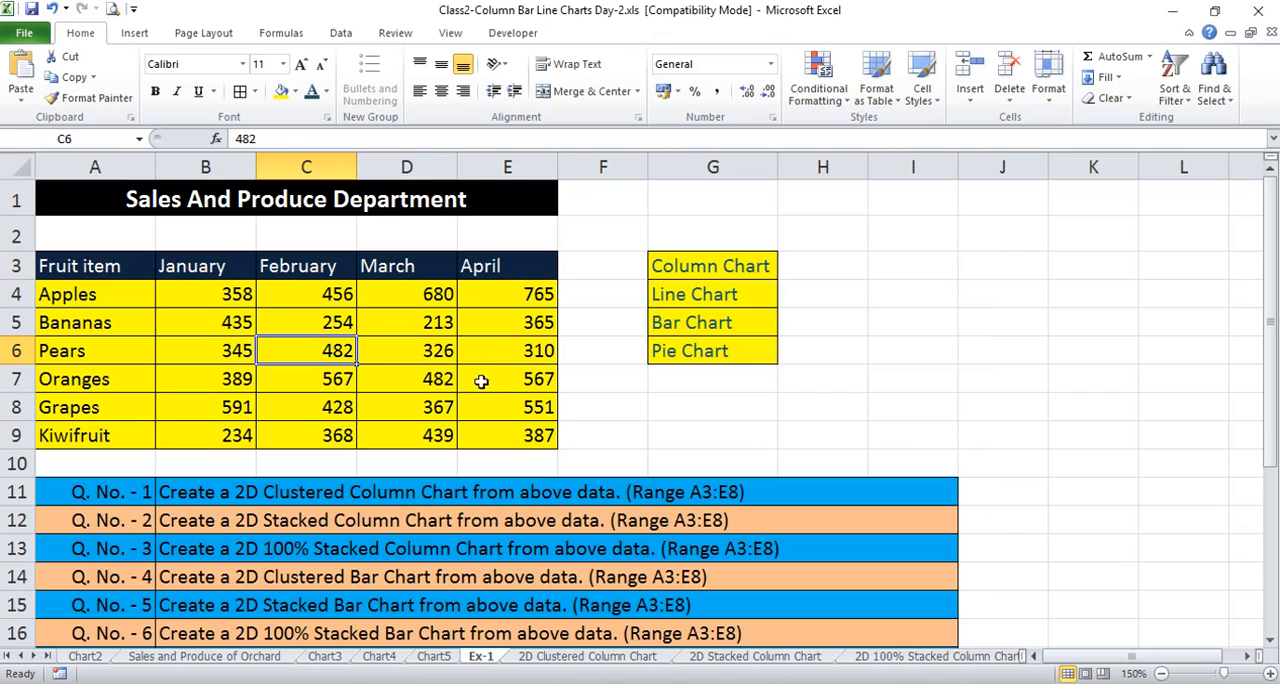
{"action": "left_click_drag", "start_coordinate": [80, 265], "coordinate": [497, 262]}
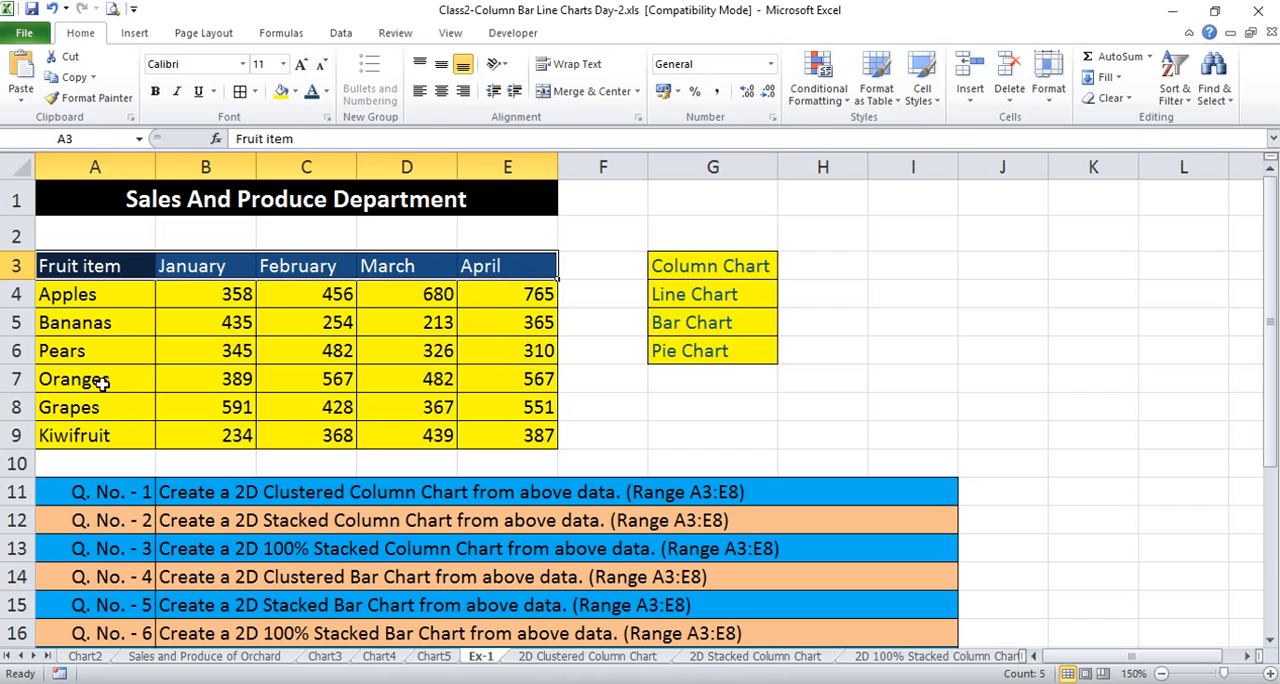
{"action": "left_click_drag", "start_coordinate": [66, 382], "coordinate": [549, 373]}
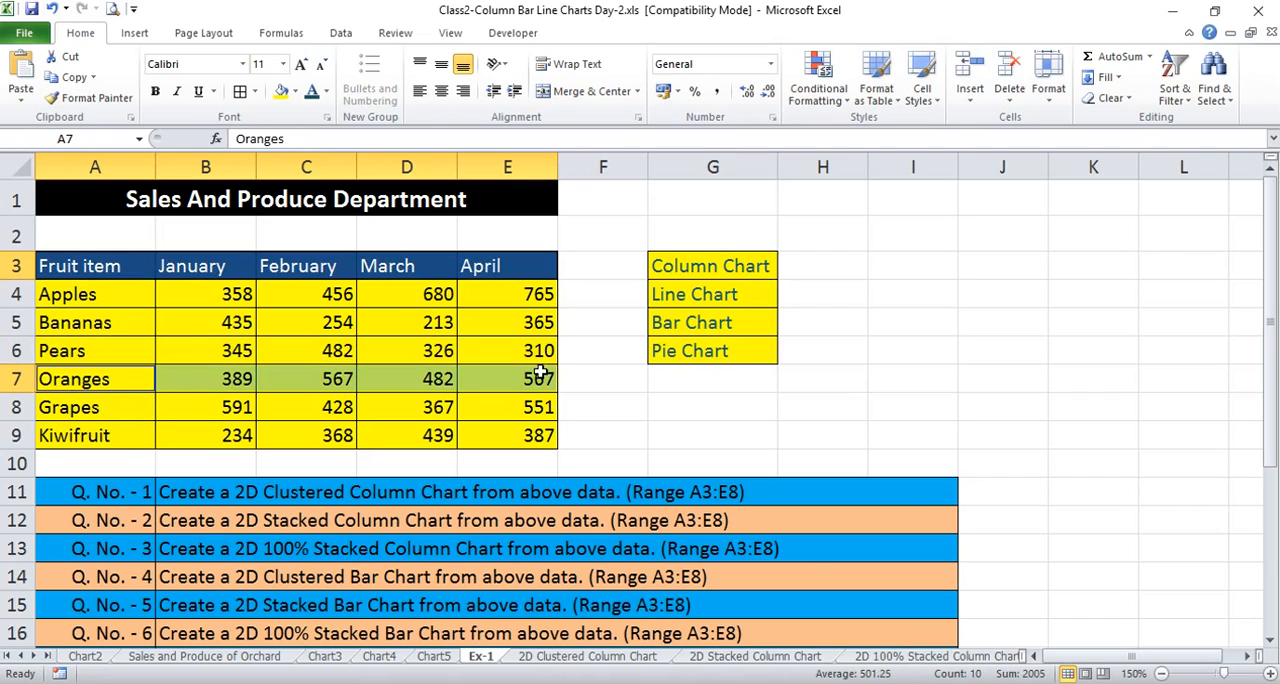
{"action": "left_click", "coordinate": [135, 33]}
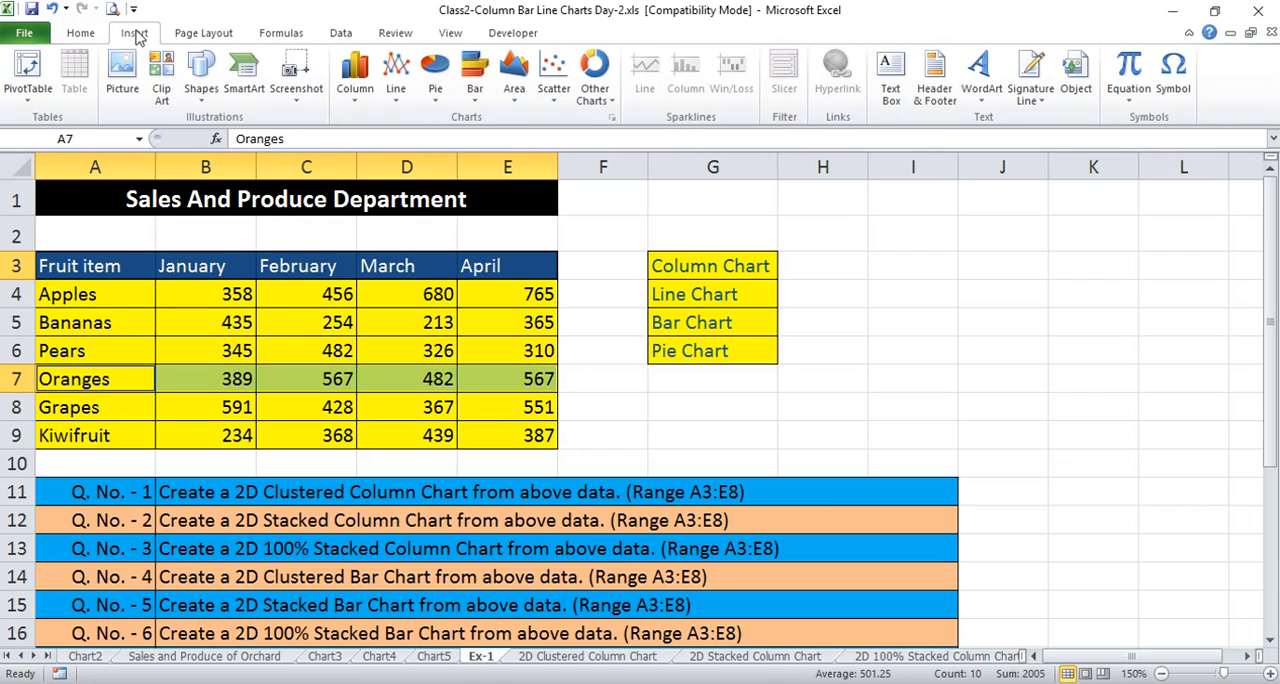
{"action": "left_click", "coordinate": [440, 100]}
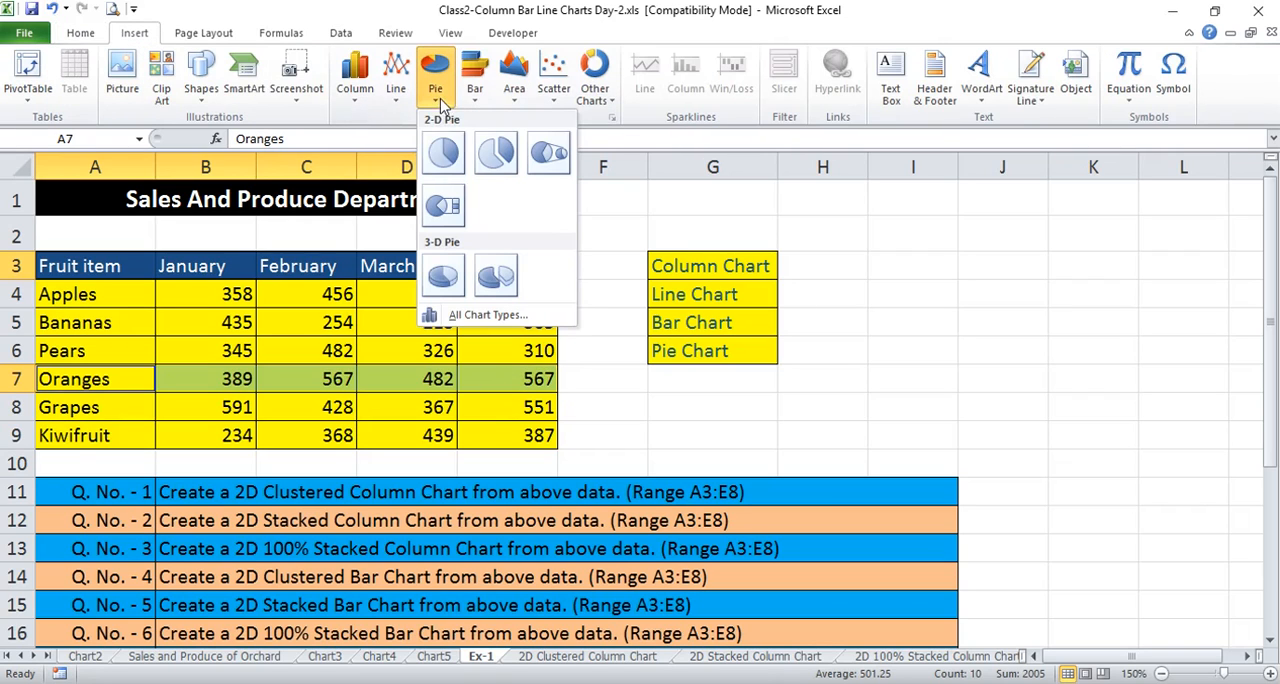
{"action": "left_click", "coordinate": [445, 280]}
{"action": "left_click_drag", "start_coordinate": [820, 266], "coordinate": [746, 226]}
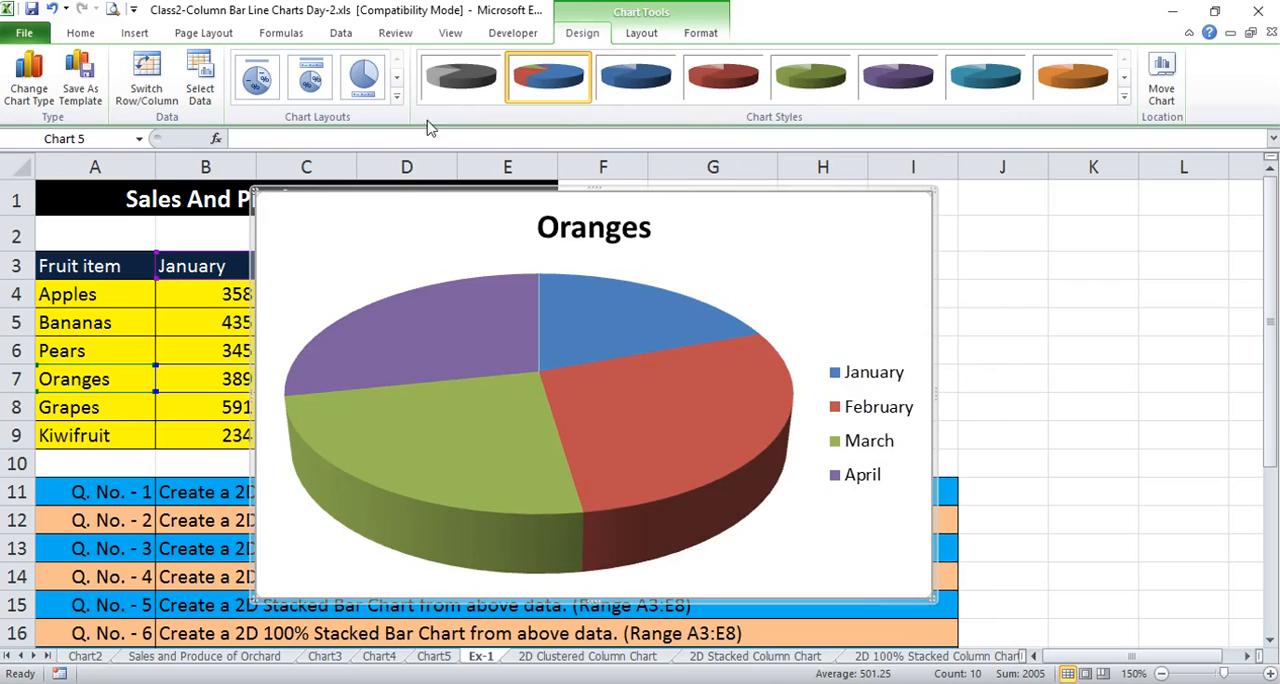
Apply the layout with a legend below the title and percentage labels to the Oranges pie chart, and move it to a new chart sheet
{"action": "left_click", "coordinate": [397, 102]}
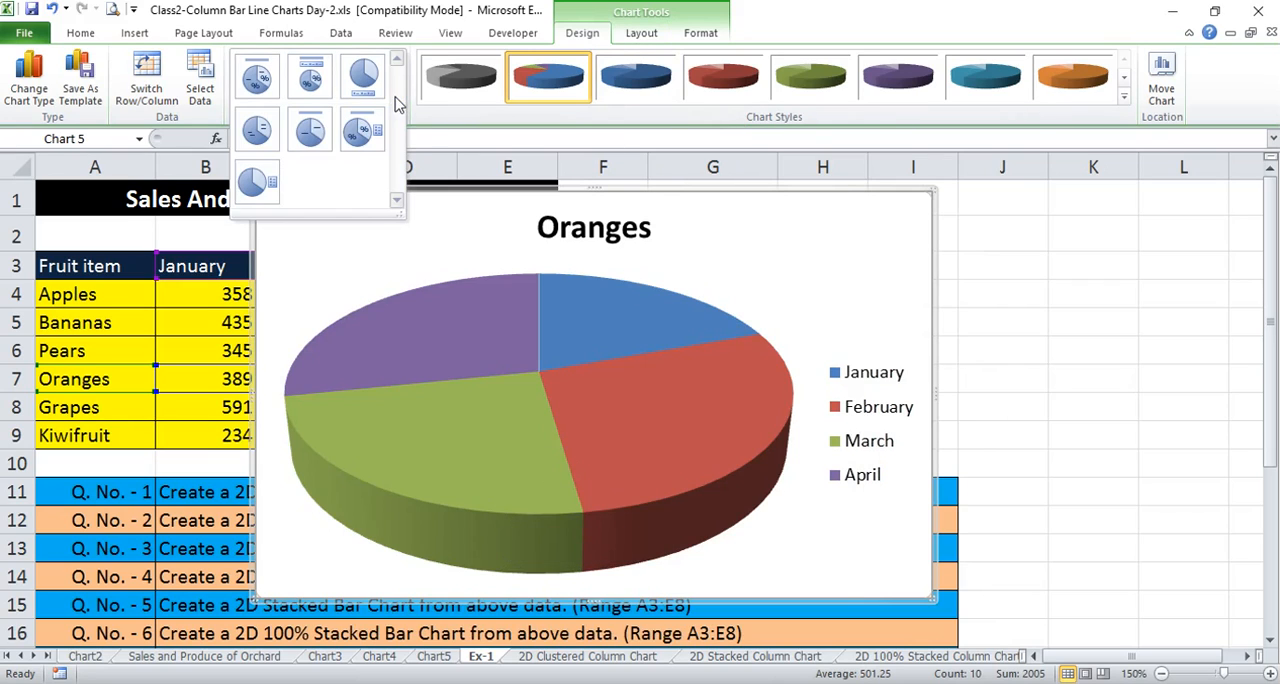
{"action": "left_click", "coordinate": [312, 80]}
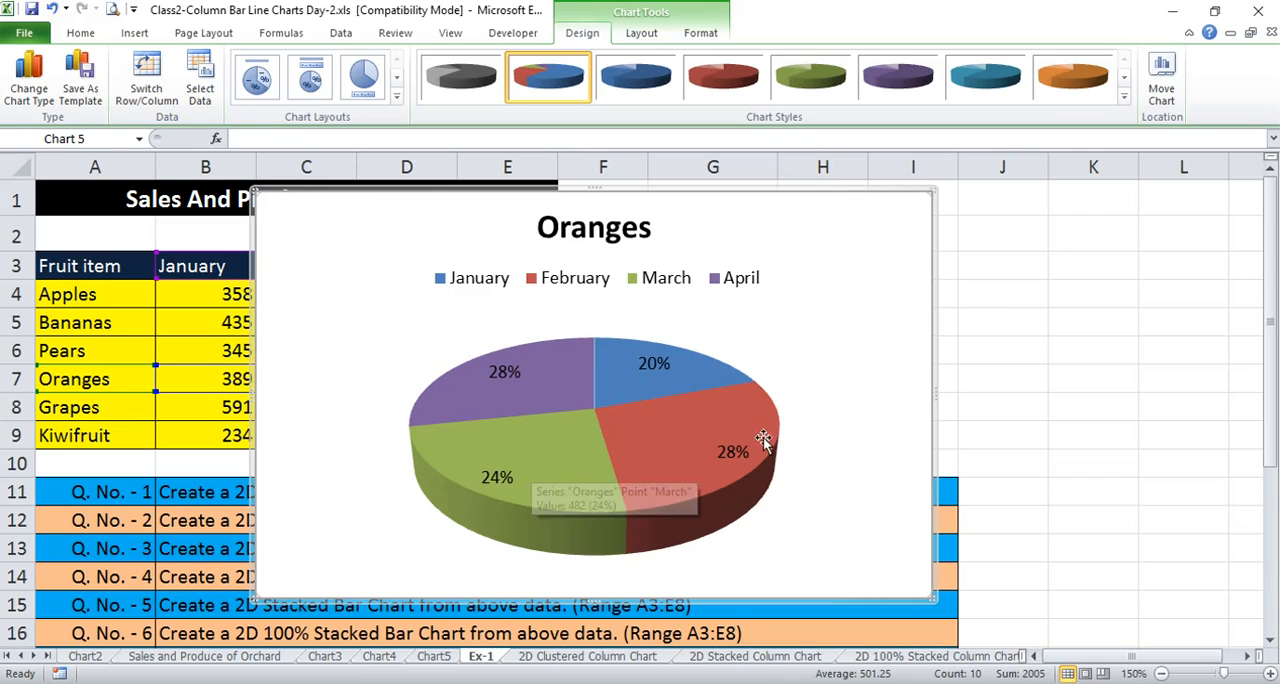
{"action": "right_click", "coordinate": [848, 229]}
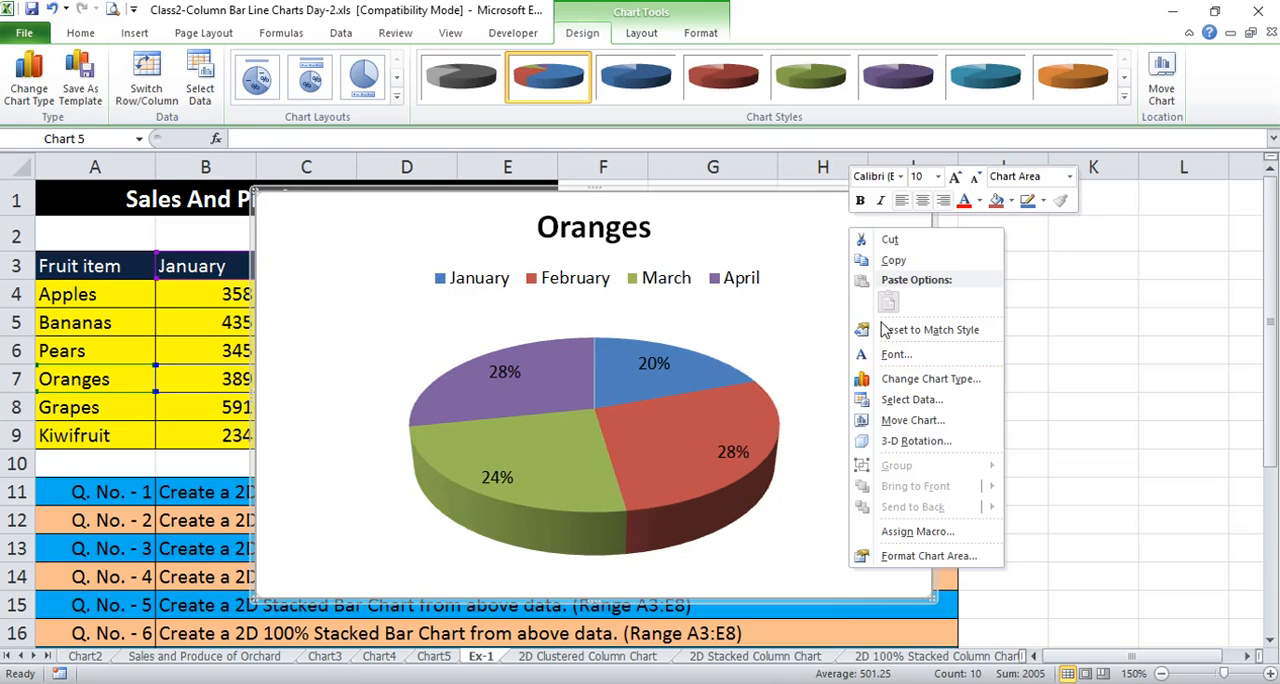
{"action": "left_click", "coordinate": [930, 428]}
{"action": "left_click", "coordinate": [846, 396]}
{"action": "left_click", "coordinate": [1013, 482]}
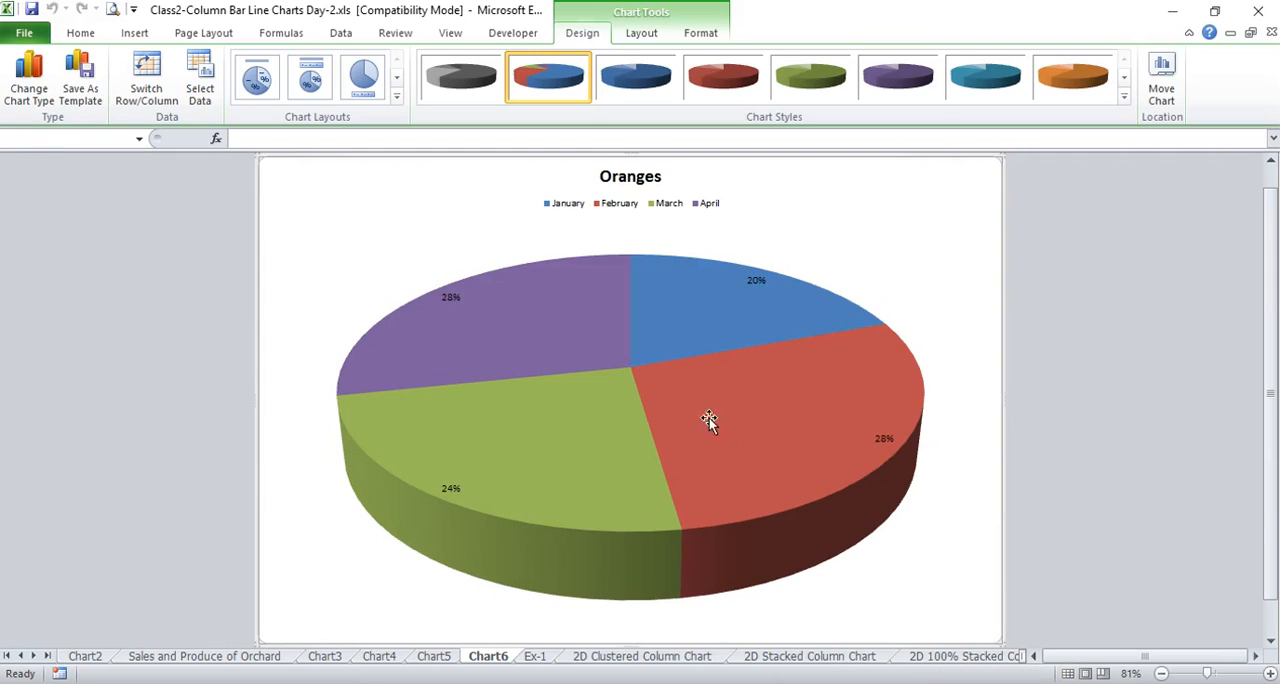
Enlarge the percentage labels on the Oranges 3-D pie chart to font size 18
{"action": "left_click", "coordinate": [757, 283]}
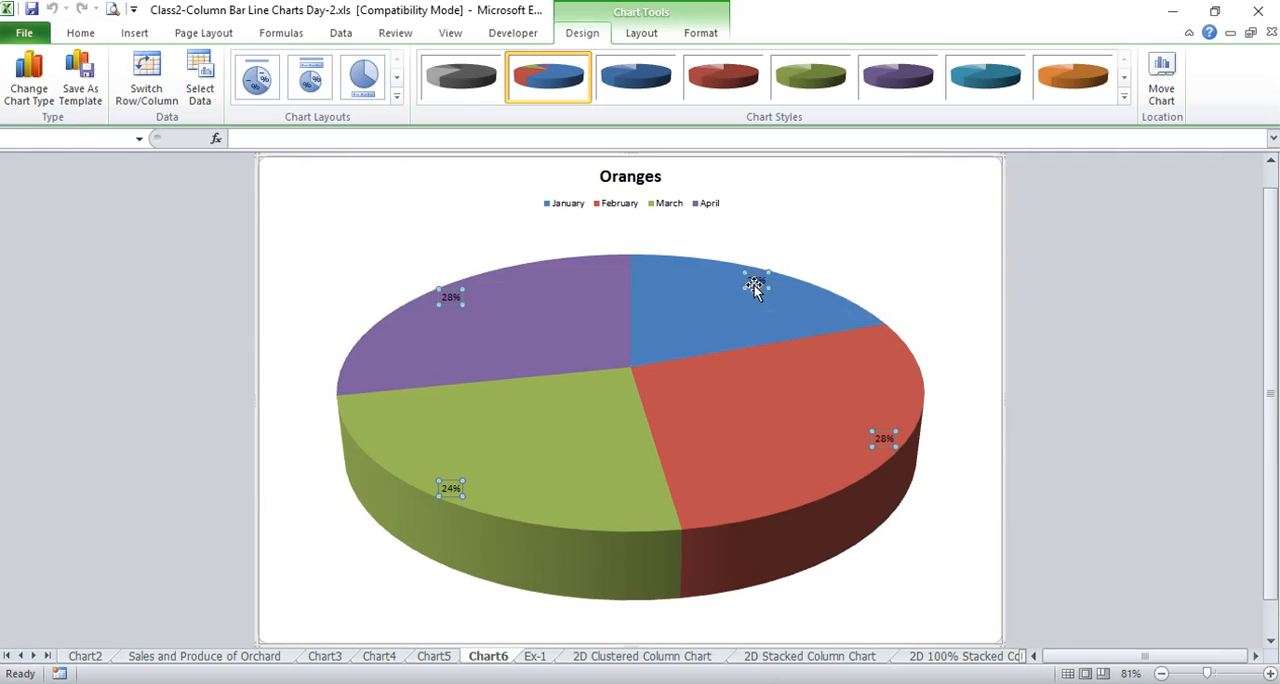
{"action": "left_click", "coordinate": [81, 36]}
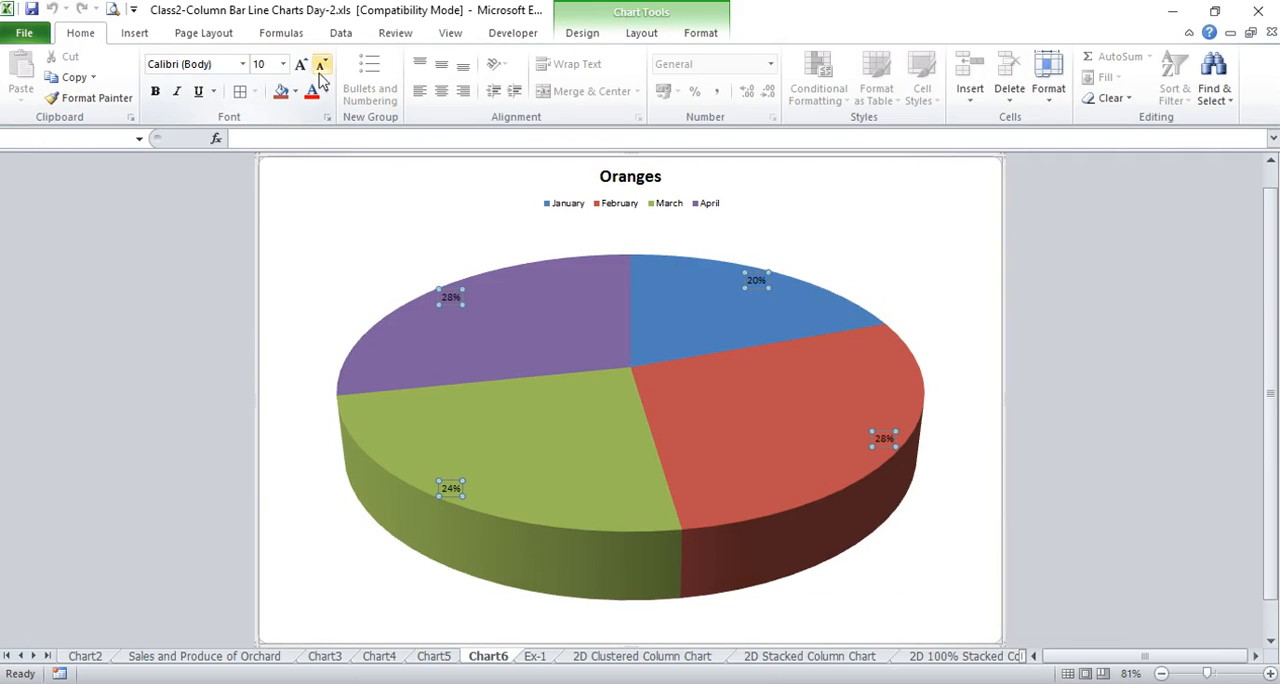
{"action": "left_click", "coordinate": [301, 64]}
{"action": "left_click", "coordinate": [301, 64]}
{"action": "left_click", "coordinate": [301, 64]}
Increase the font size of the Oranges pie chart's legend to 16
{"action": "left_click", "coordinate": [301, 64]}
{"action": "left_click", "coordinate": [301, 64]}
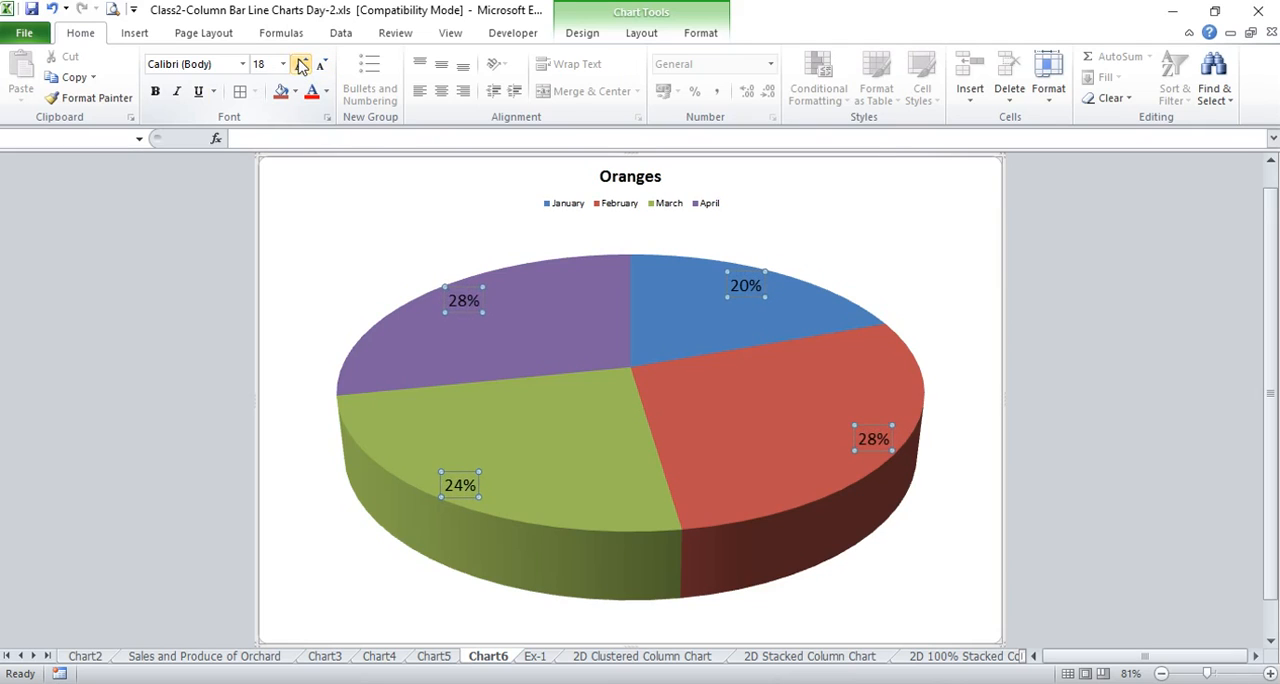
{"action": "left_click", "coordinate": [576, 207]}
{"action": "left_click", "coordinate": [301, 64]}
Increase the font size of the Oranges chart title to 28
{"action": "left_click", "coordinate": [301, 64]}
{"action": "left_click", "coordinate": [301, 64]}
{"action": "left_click", "coordinate": [301, 64]}
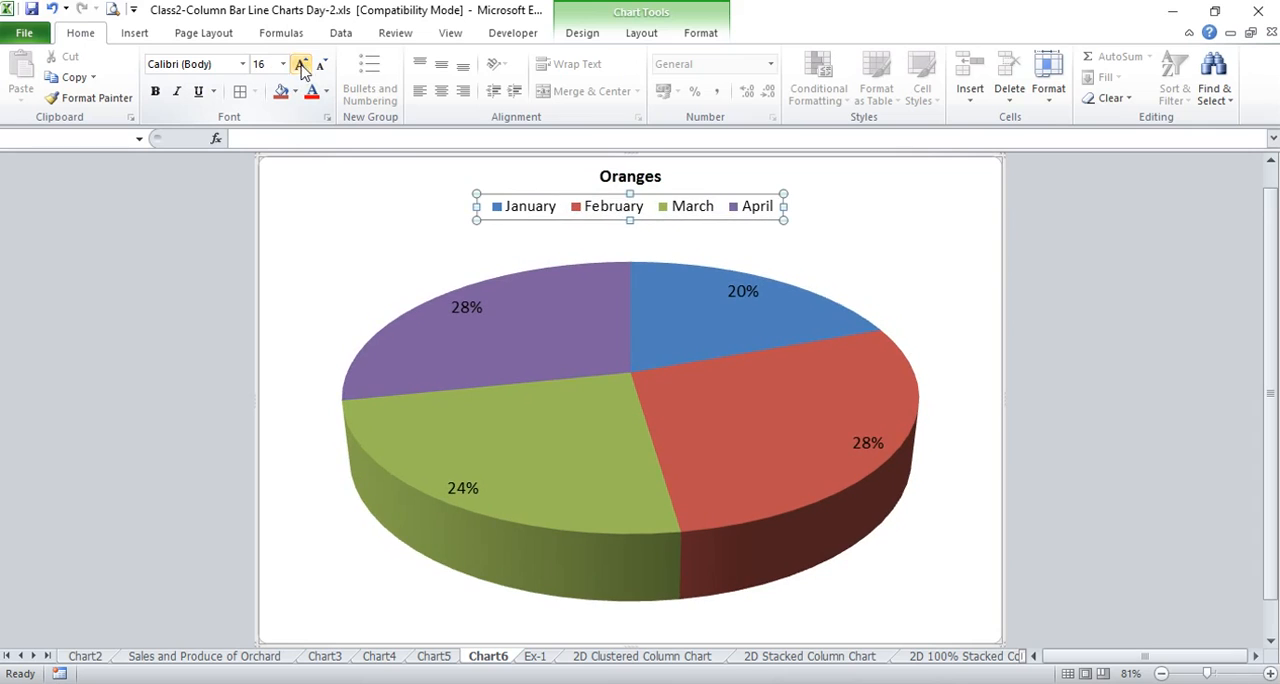
{"action": "left_click", "coordinate": [648, 180]}
{"action": "left_click", "coordinate": [301, 64]}
{"action": "left_click", "coordinate": [301, 64]}
{"action": "left_click", "coordinate": [301, 64]}
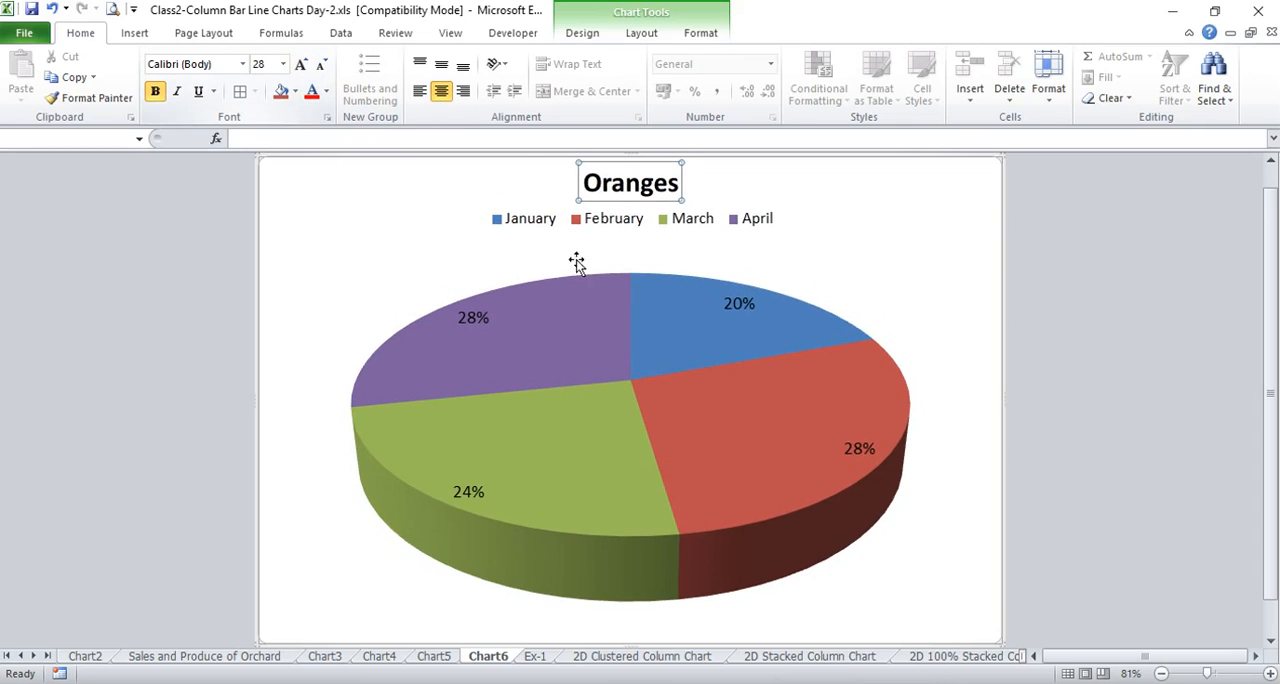
{"action": "left_click", "coordinate": [951, 277]}
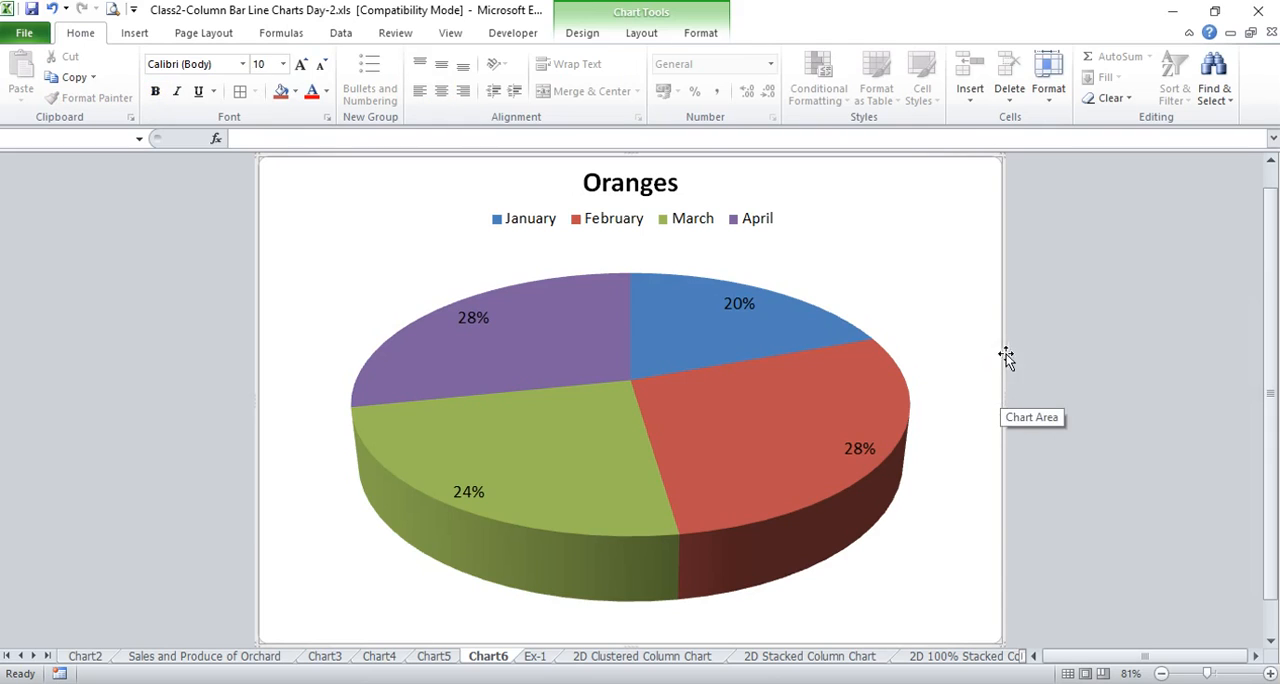
Return to the Ex-1 sheet and look through its list of chart exercise questions
{"action": "left_click", "coordinate": [540, 657]}
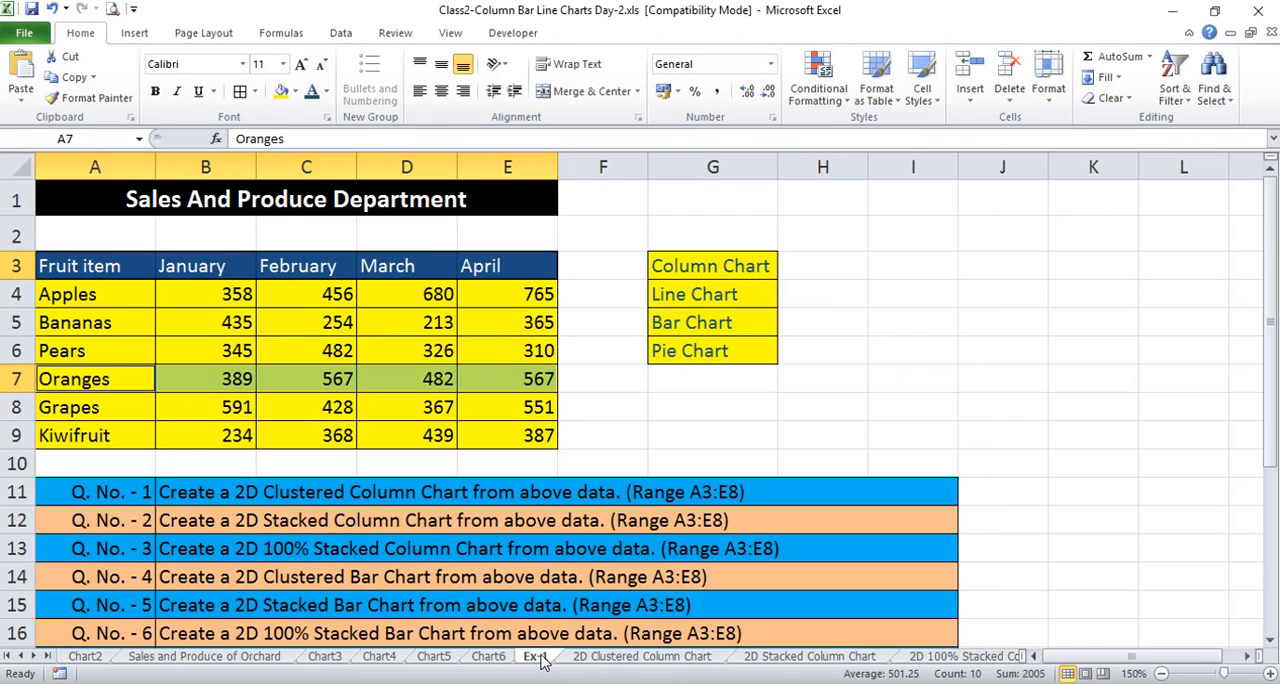
{"action": "scroll", "coordinate": [593, 510], "scroll_direction": "up", "scroll_amount": 3}
{"action": "scroll", "coordinate": [593, 510], "scroll_direction": "down", "scroll_amount": 2}
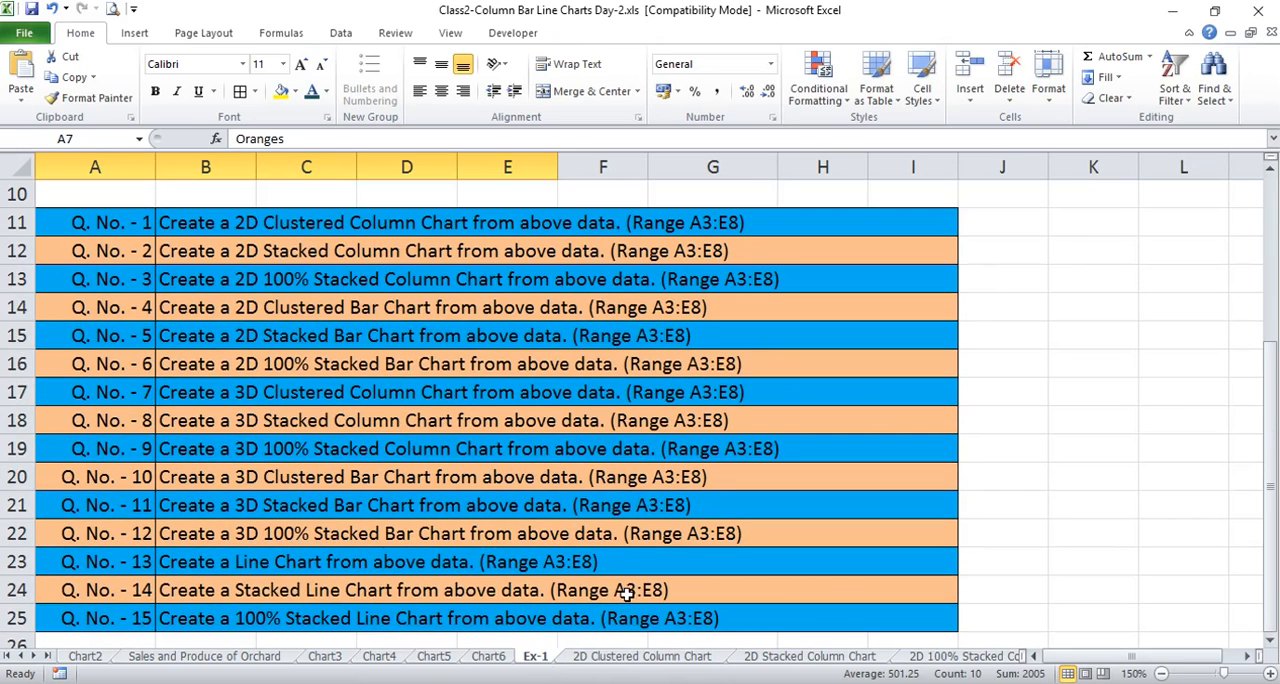
{"action": "scroll", "coordinate": [630, 586], "scroll_direction": "up", "scroll_amount": 3}
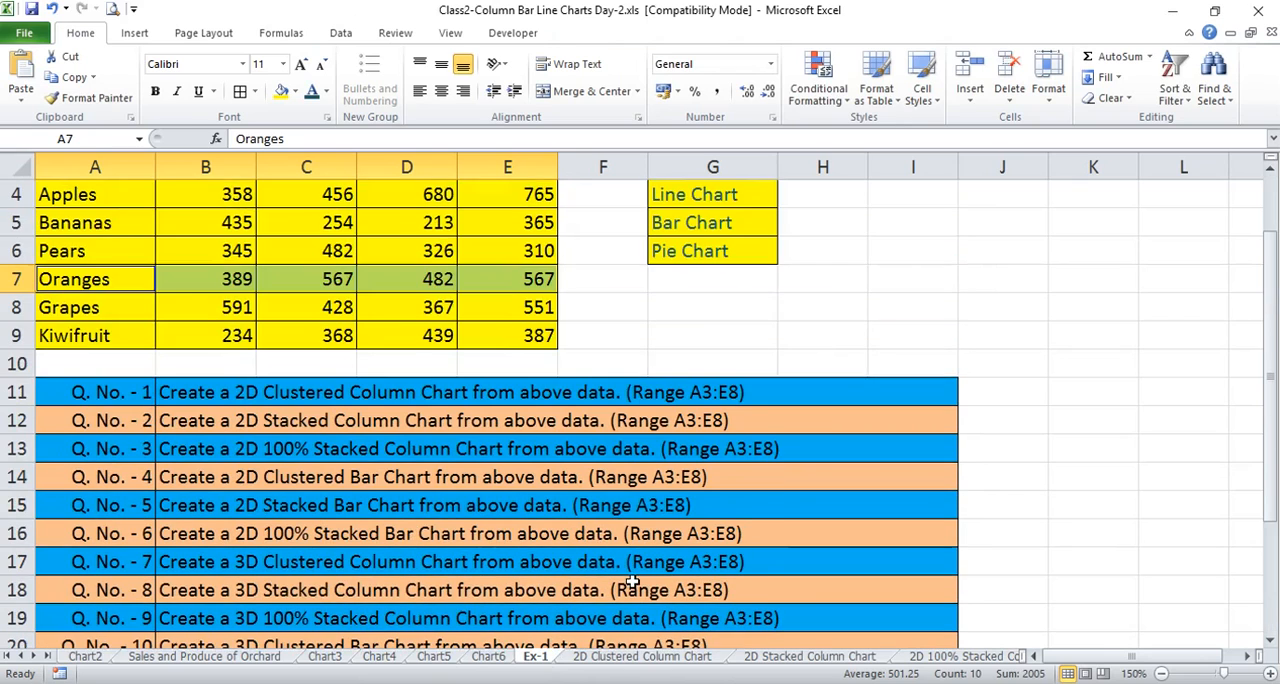